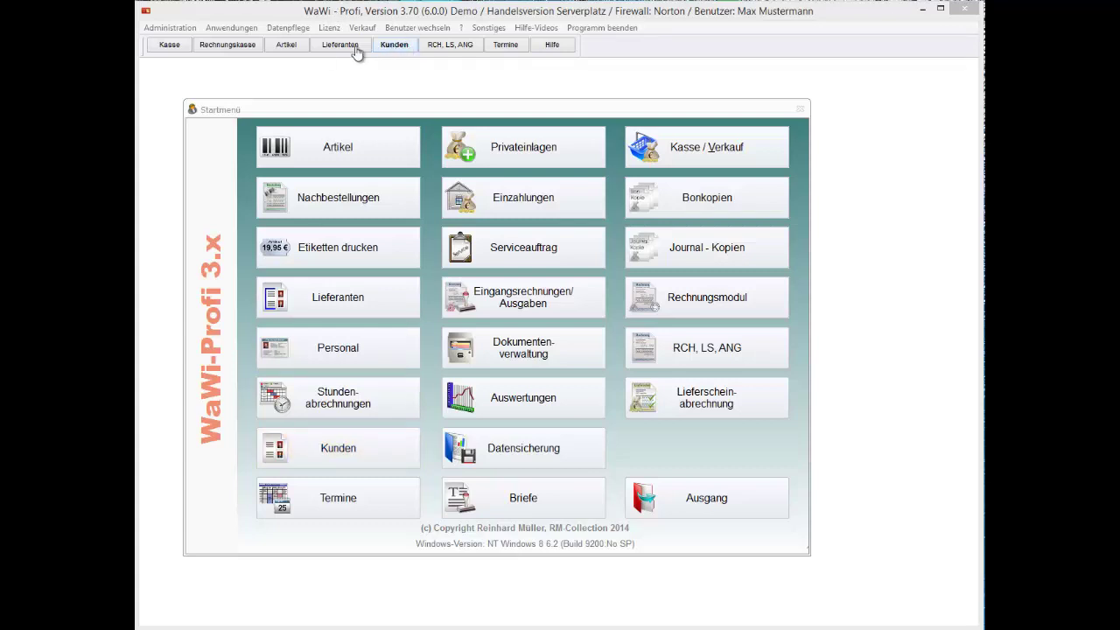
# Step: Open Kundenstamm from the Anwendungen menu and select Autohaus Schraubenmeierhans
pyautogui.click(232, 28)
pyautogui.press('Right')
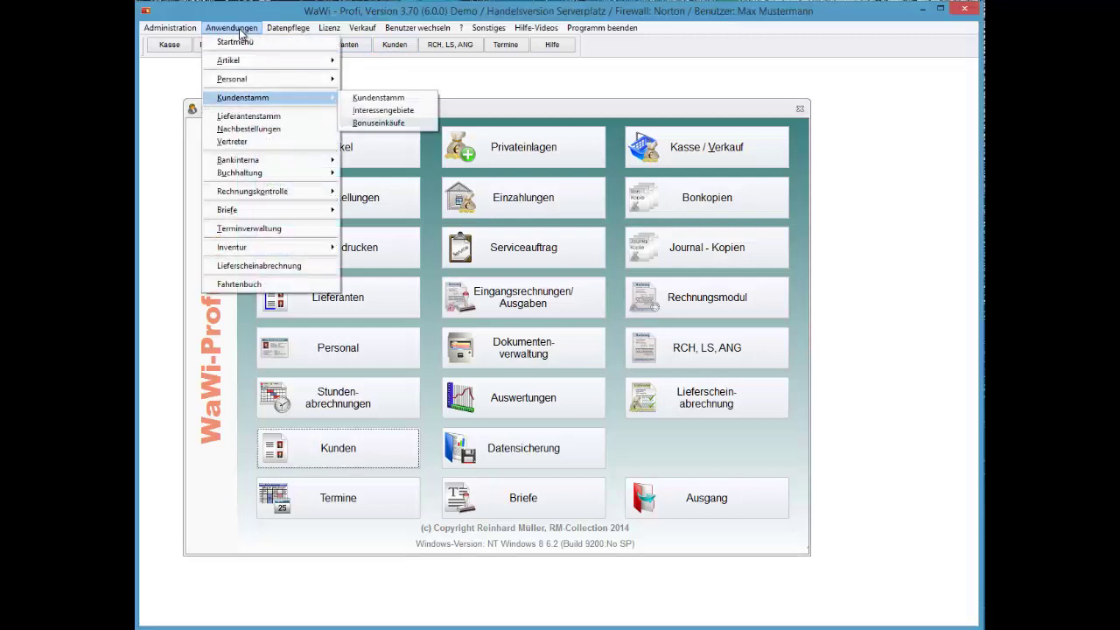
pyautogui.press('Return')
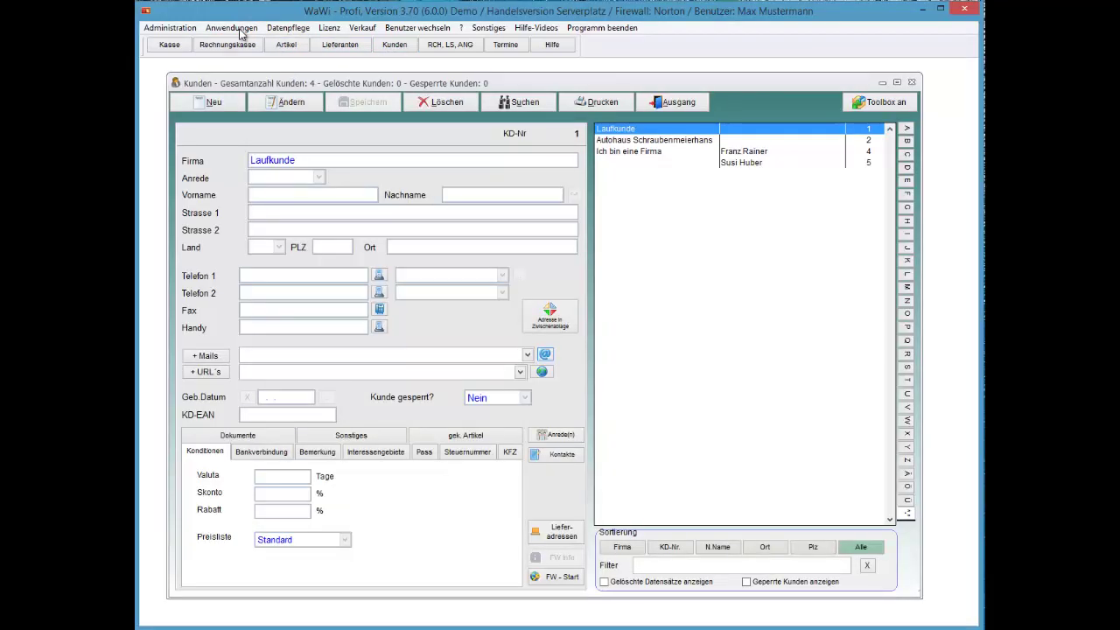
pyautogui.press('Down')
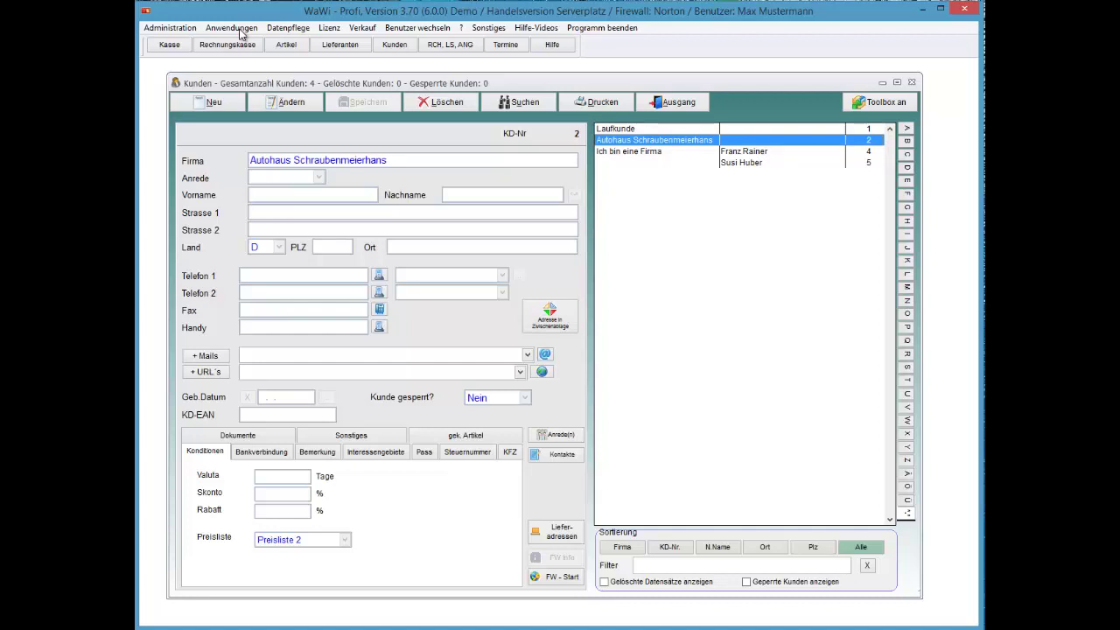
pyautogui.hotkey('alt', 'a')
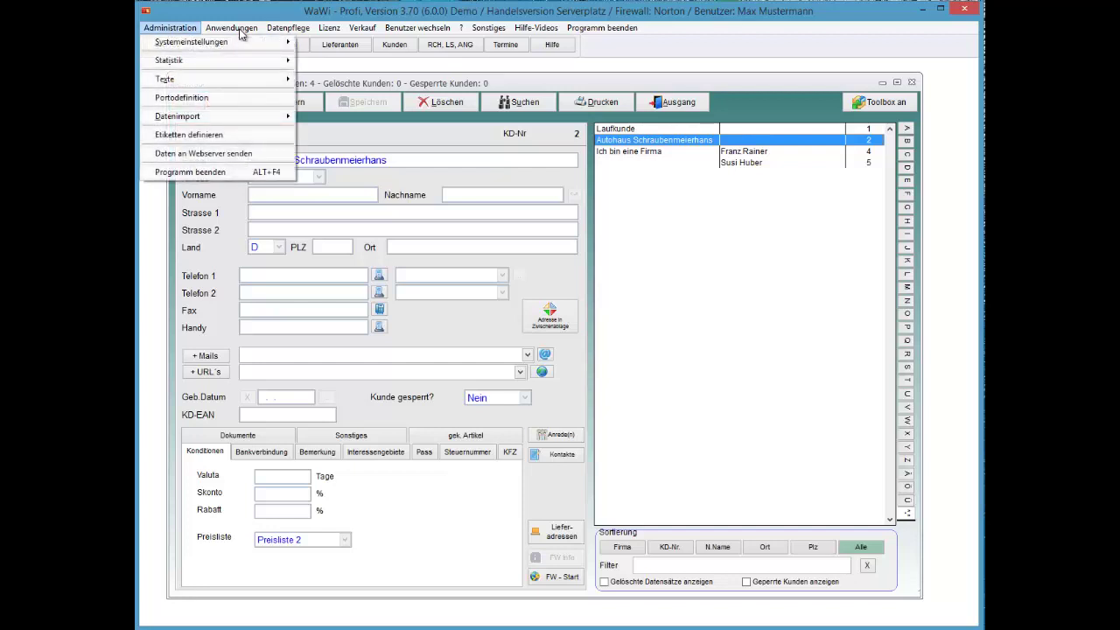
# Step: Review the user rights assignment under Systemeinstellungen, close it, and select Ich bin eine Firma
pyautogui.press('Right')
pyautogui.press('Down')
pyautogui.press('Down')
pyautogui.press('Down')
pyautogui.press('Return')
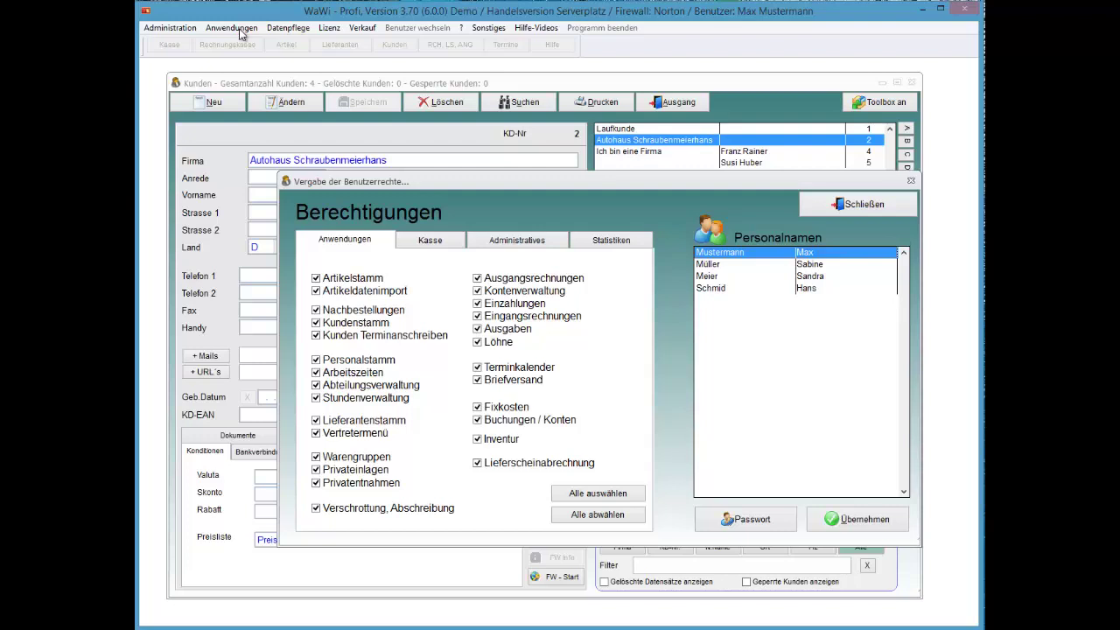
pyautogui.press('Escape')
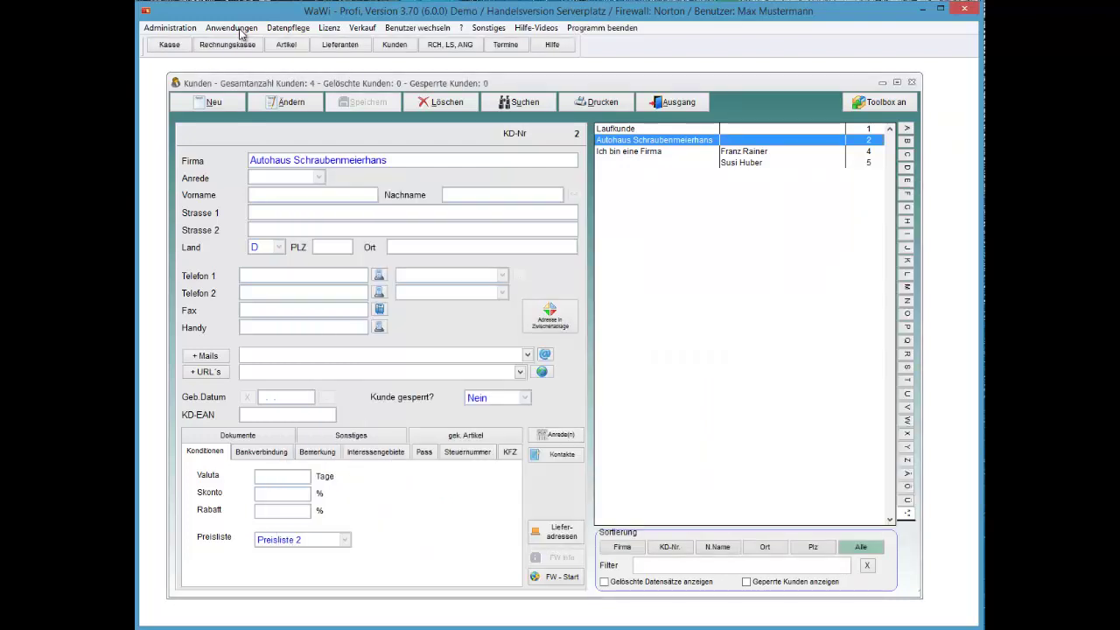
pyautogui.press('Down')
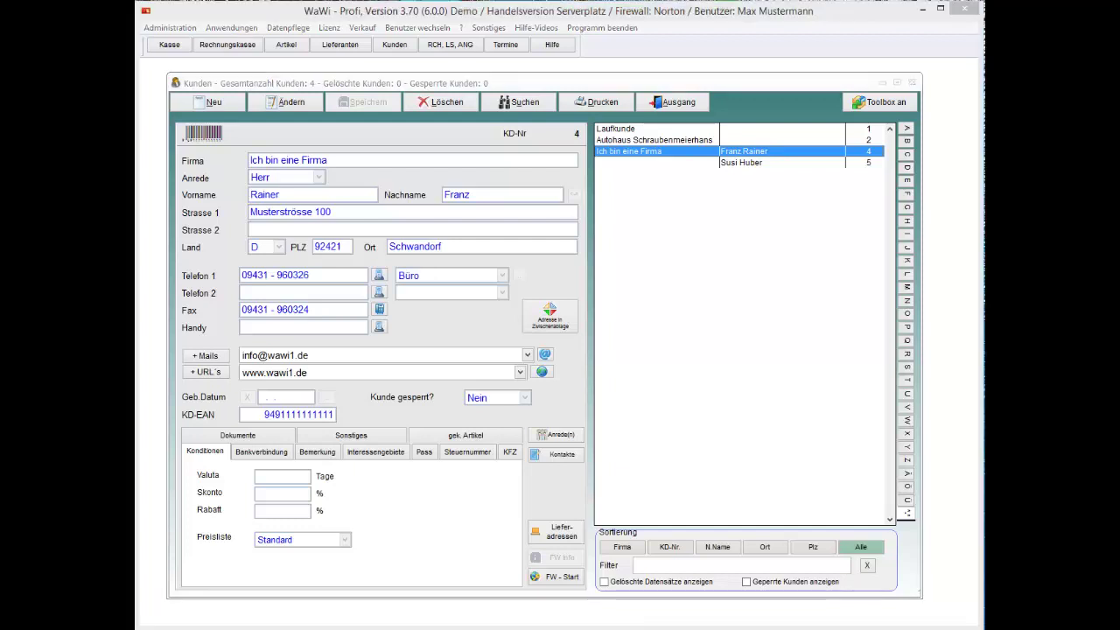
# Step: Step down to customer no. 5, then back up to Autohaus Schraubenmeierhans
pyautogui.press('Down')
pyautogui.press('Up')
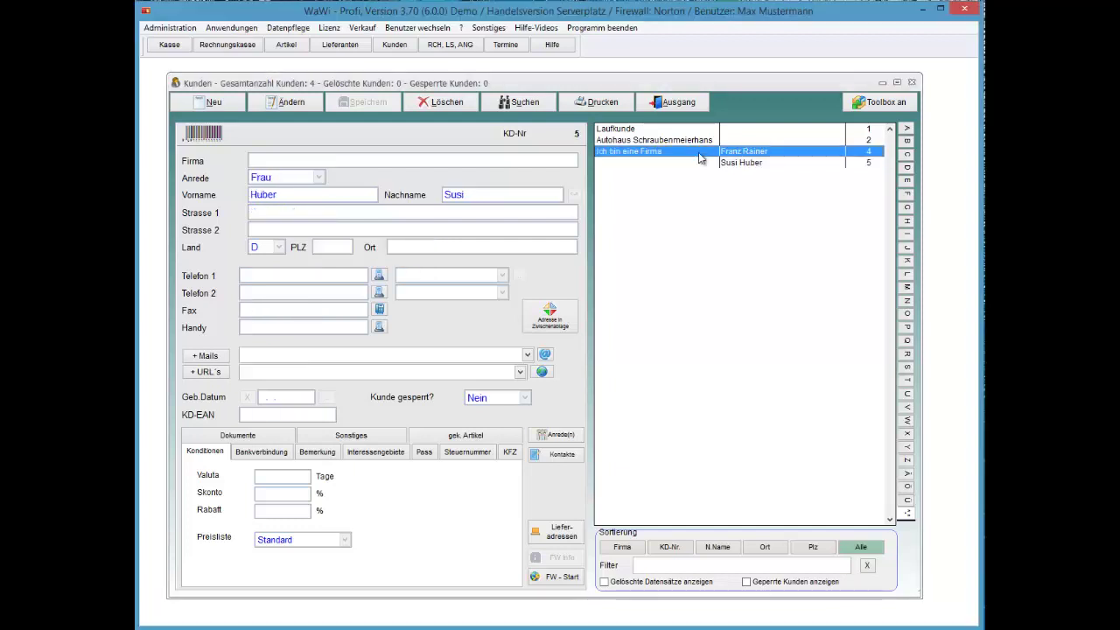
pyautogui.press('Up')
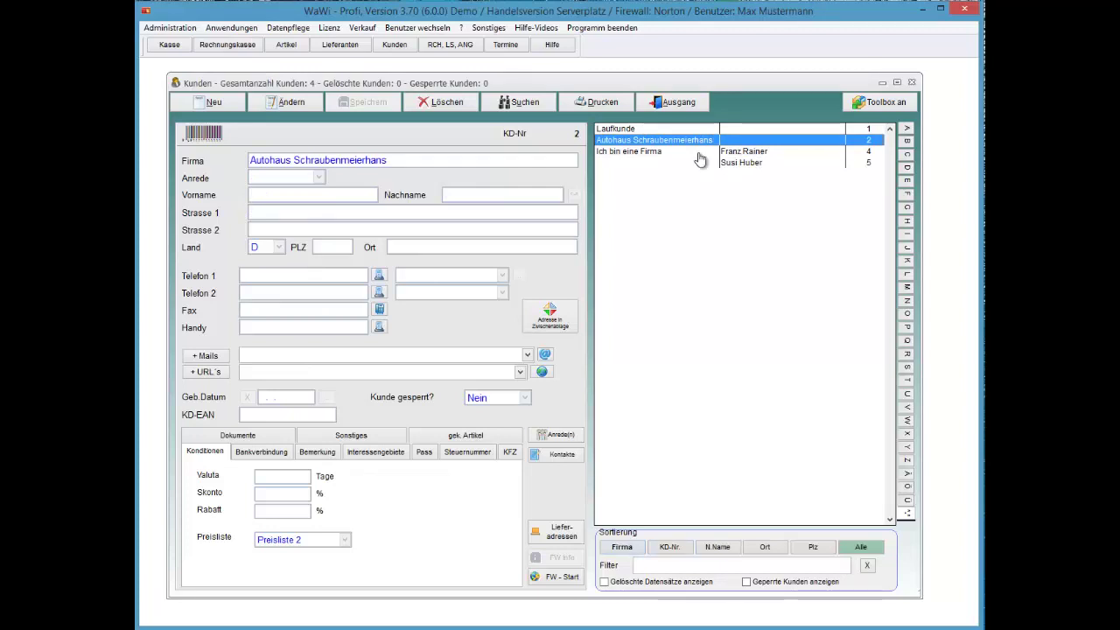
# Step: Cycle the customer list through the Firma, KD-Nr., N.Name, Ort, Plz and Alle sort orders
pyautogui.press('space')
pyautogui.press('Tab')
pyautogui.press('space')
pyautogui.press('Tab')
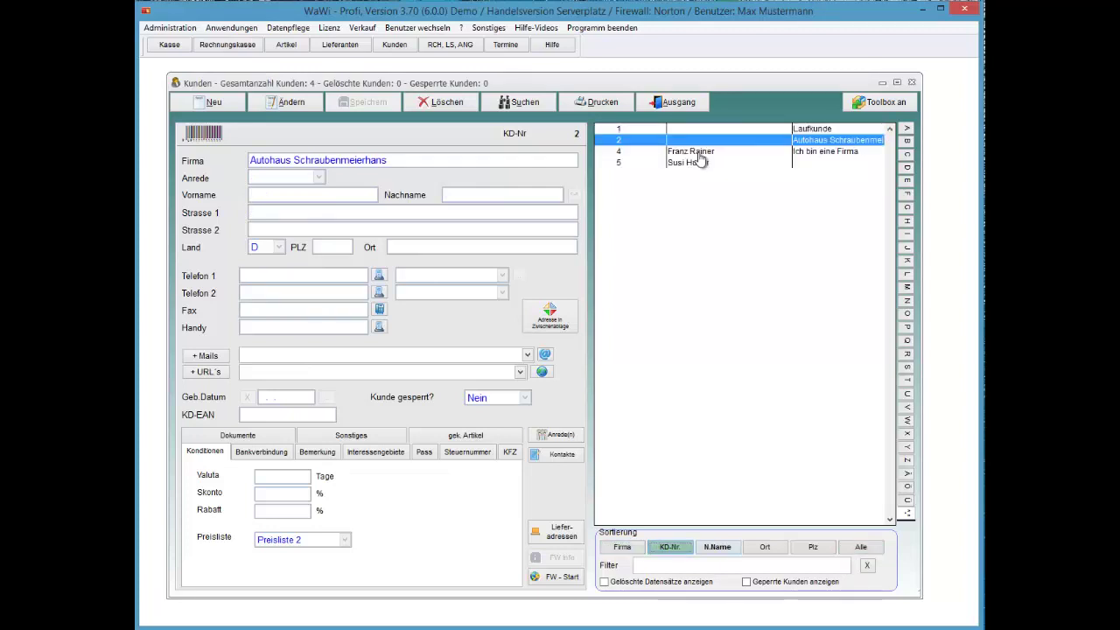
pyautogui.press('space')
pyautogui.press('Tab')
pyautogui.press('space')
pyautogui.press('Tab')
pyautogui.press('space')
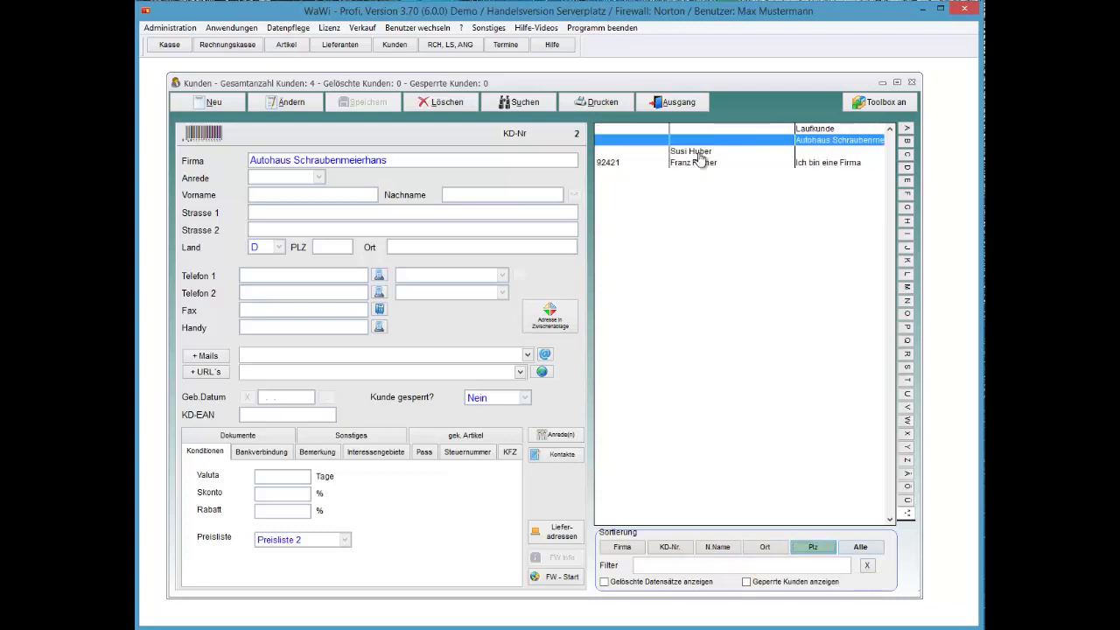
pyautogui.press('Tab')
pyautogui.press('space')
pyautogui.press('Tab')
pyautogui.press('Tab')
pyautogui.press('Tab')
pyautogui.press('Tab')
pyautogui.press('Tab')
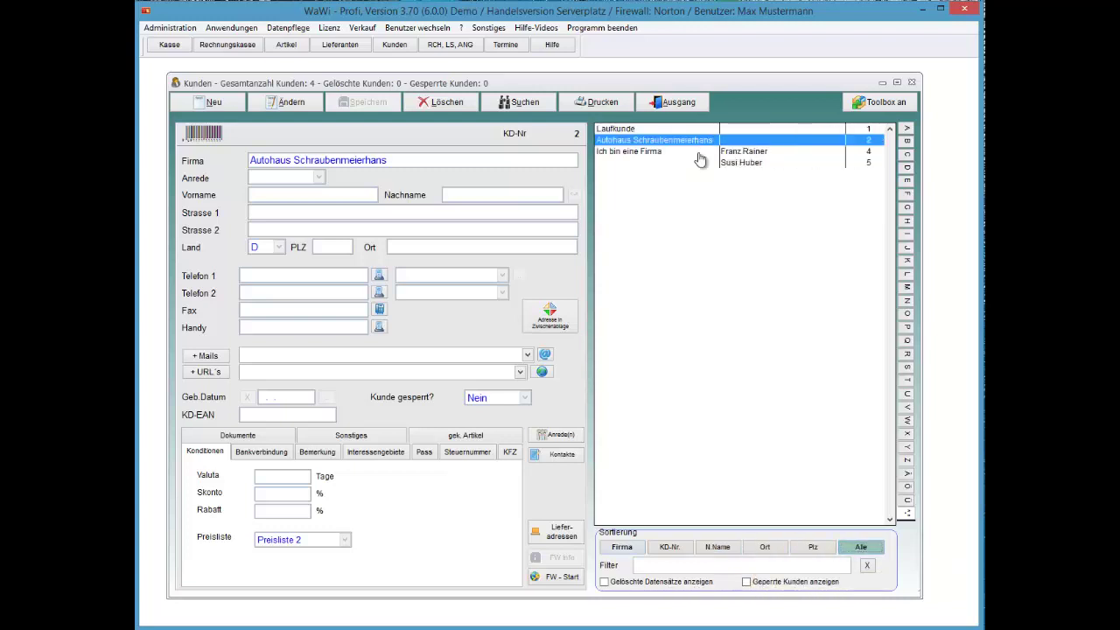
pyautogui.press('space')
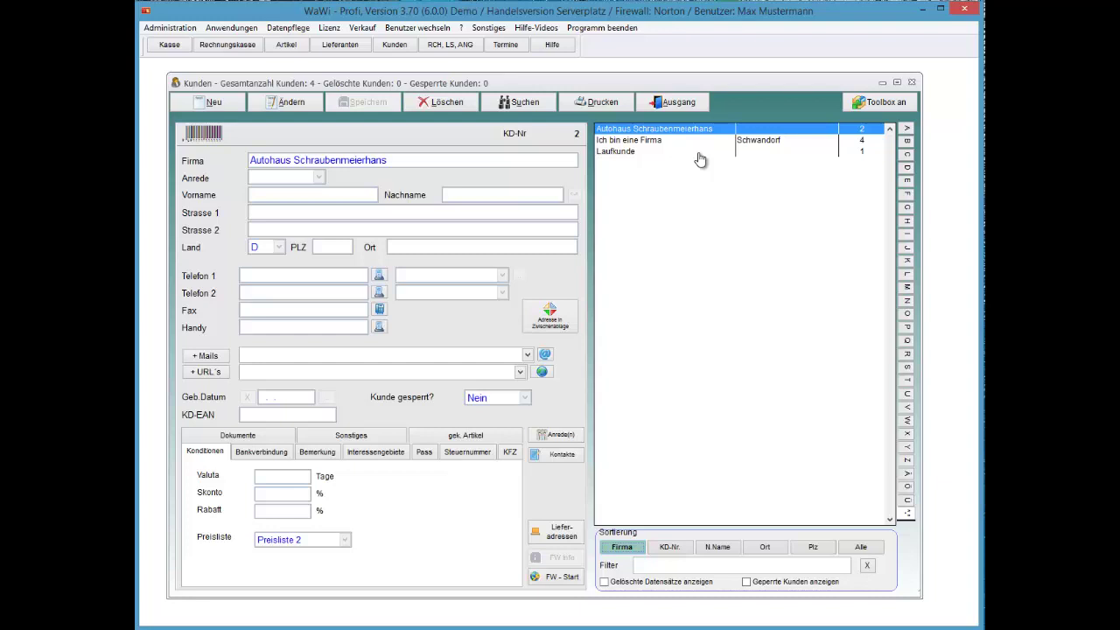
pyautogui.press('Tab')
pyautogui.press('Tab')
pyautogui.press('space')
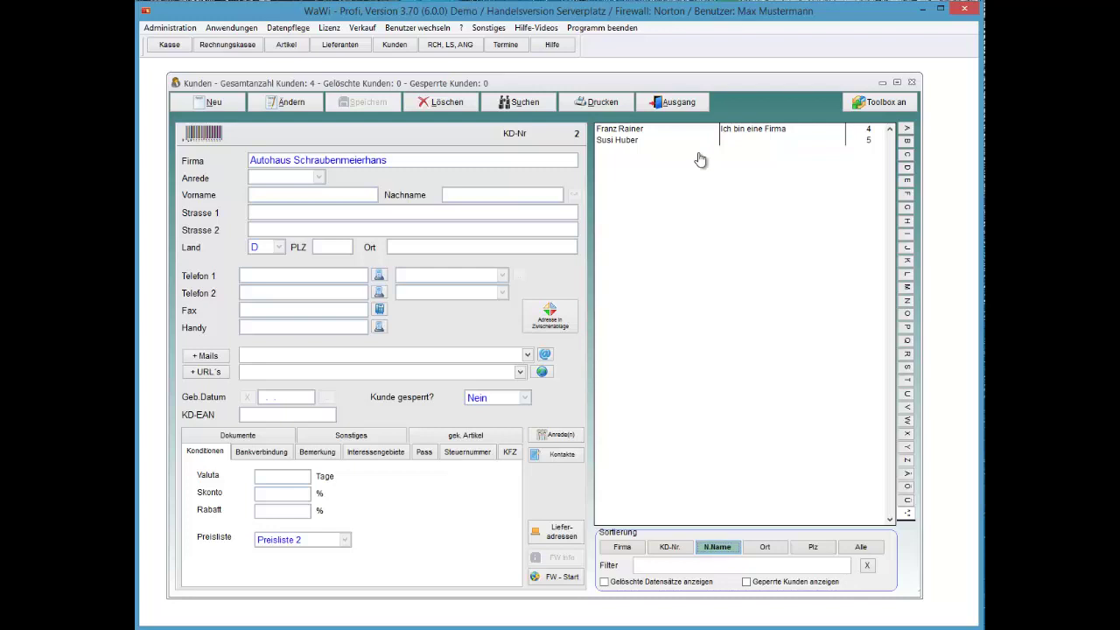
# Step: Browse customers no. 4 and 5 and the company-sorted records, then re-sort by surname and customer number
pyautogui.click(700, 158)
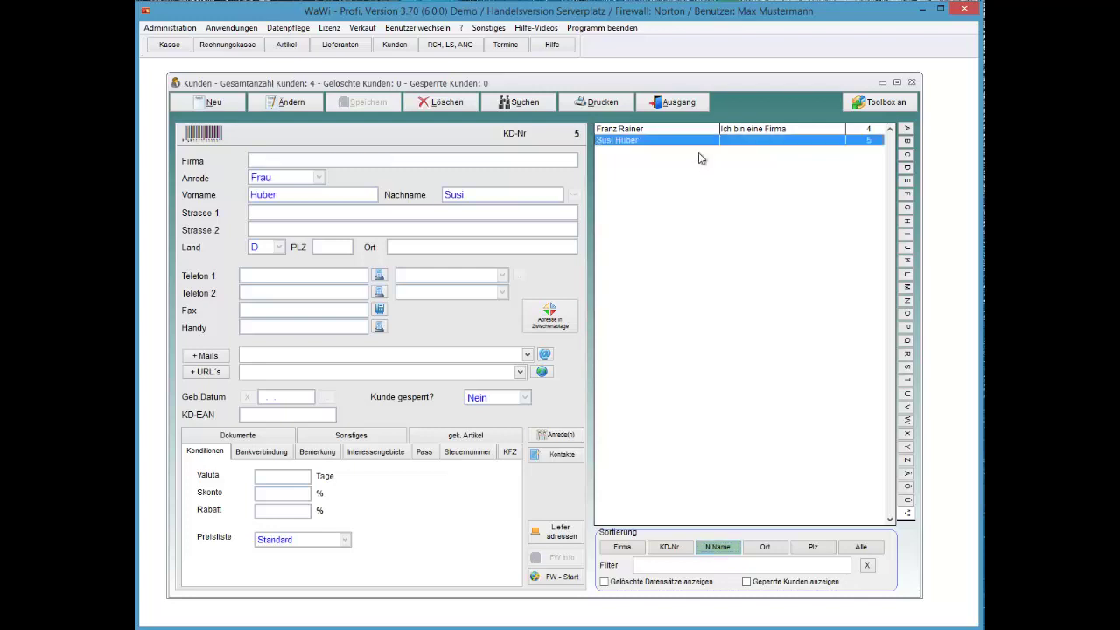
pyautogui.press('Up')
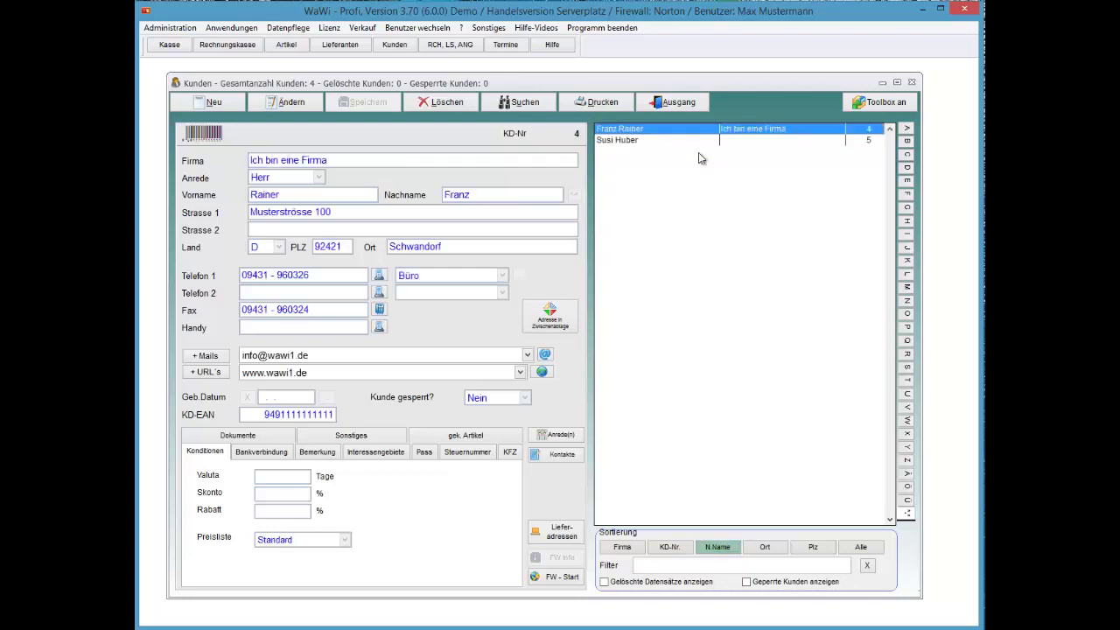
pyautogui.press('Down')
pyautogui.press('Up')
pyautogui.press('Left')
pyautogui.press('Left')
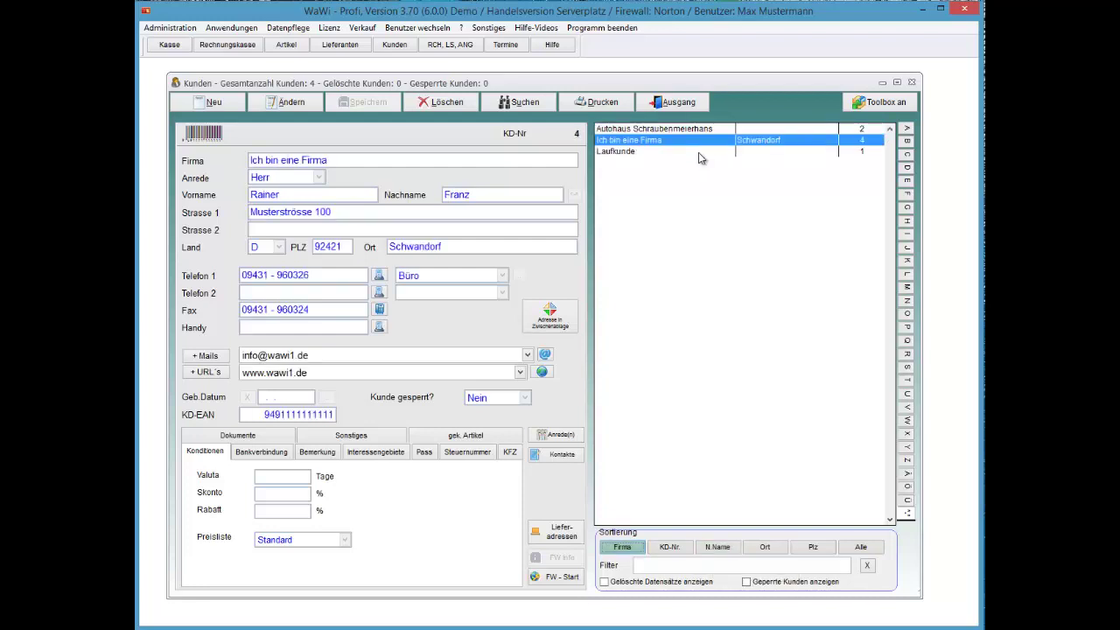
pyautogui.press('Down')
pyautogui.press('Up')
pyautogui.press('Up')
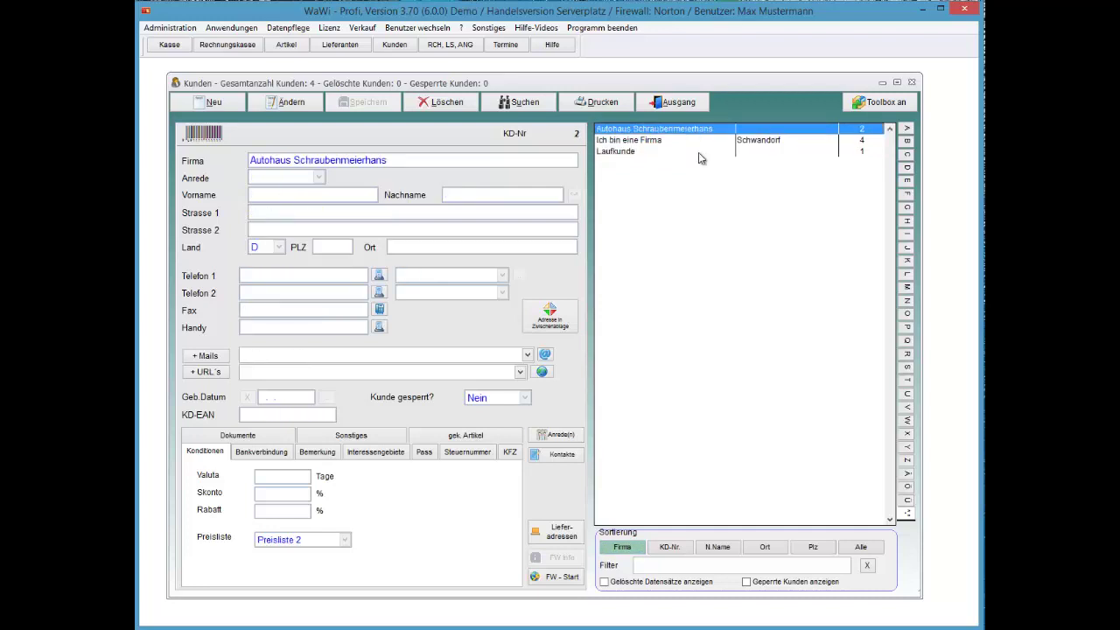
pyautogui.press('Down')
pyautogui.click(717, 547)
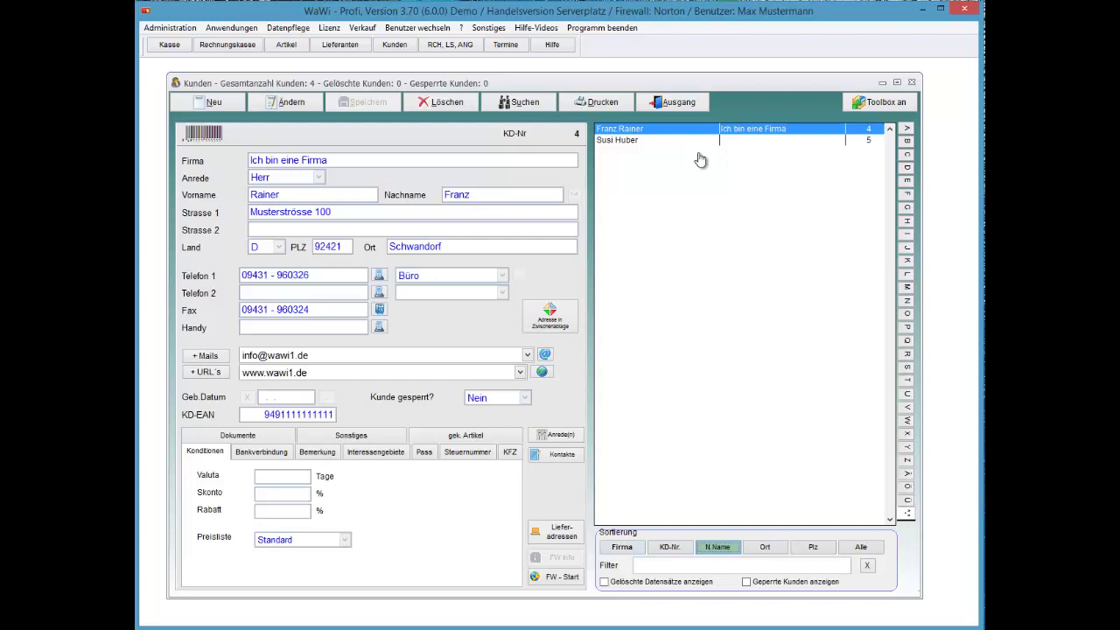
pyautogui.press('F3')
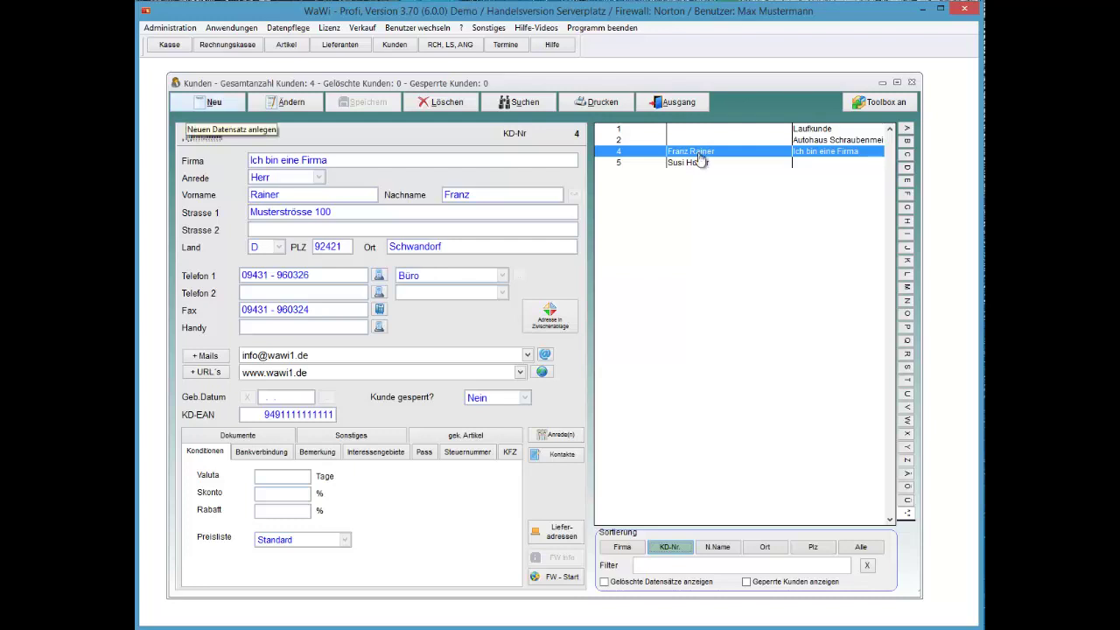
# Step: Start new customer no. 6 and enter street Testweg 33 and postcode 92421
pyautogui.hotkey('alt', 'n')
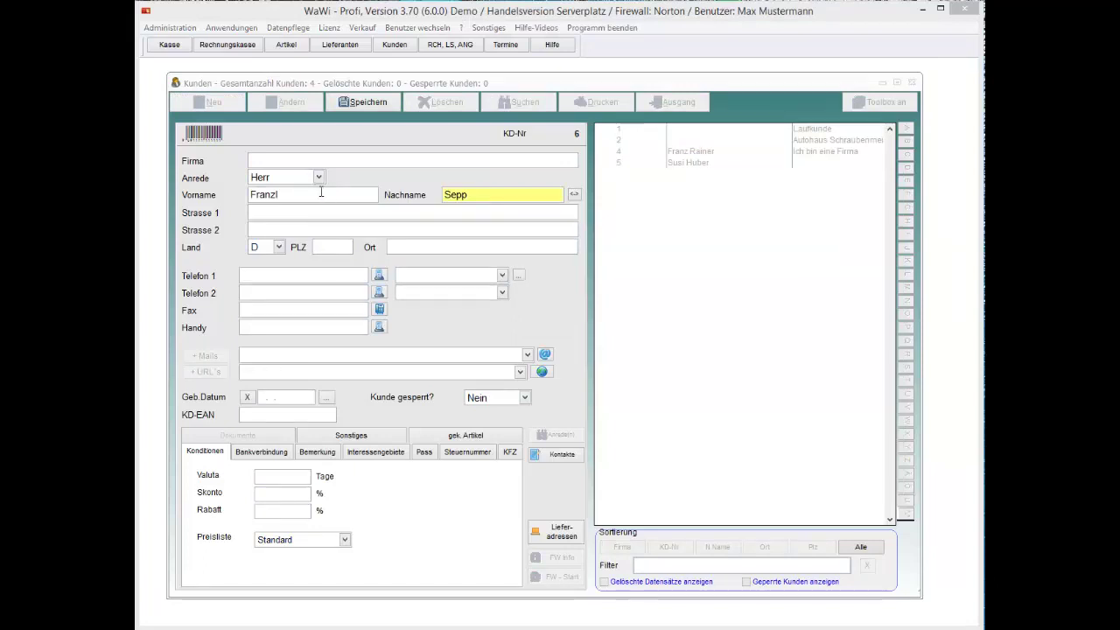
pyautogui.click(321, 194)
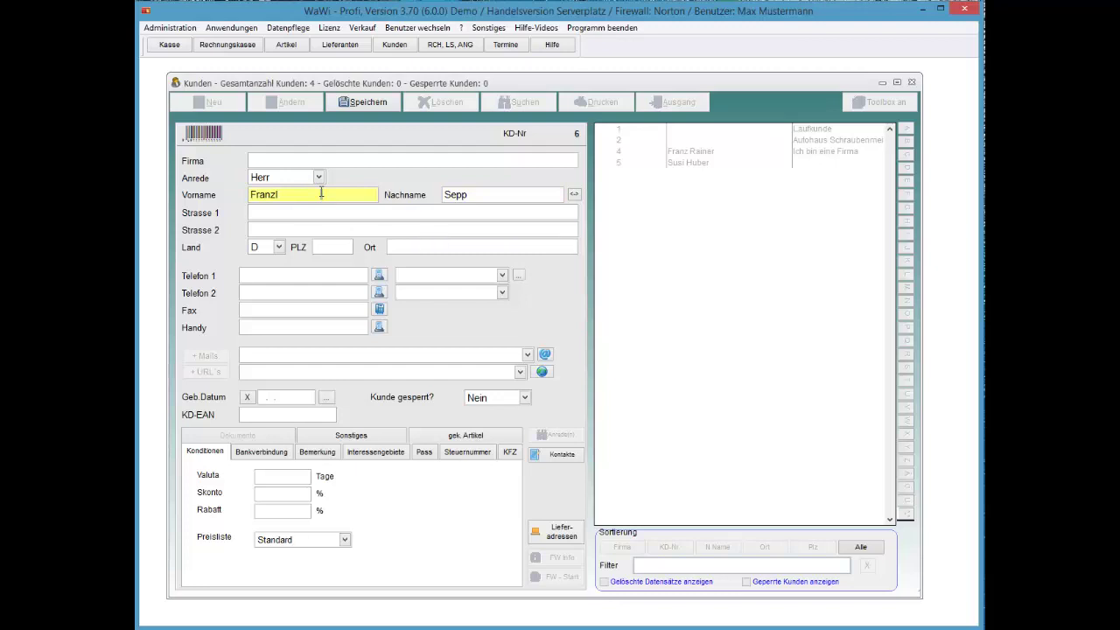
pyautogui.press('Tab')
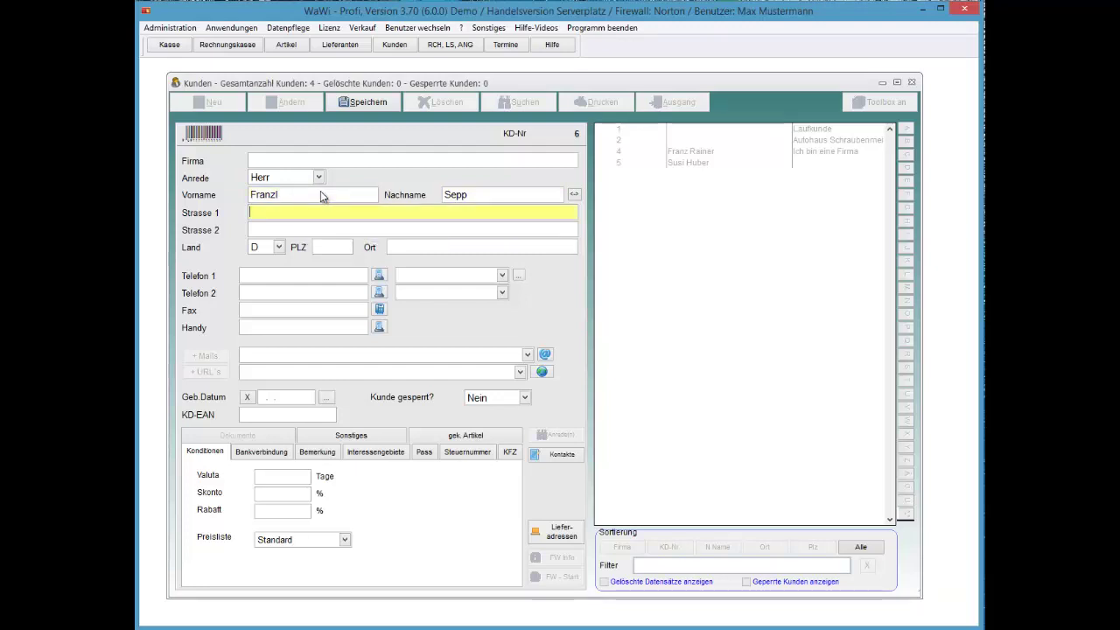
pyautogui.write('Testweg')
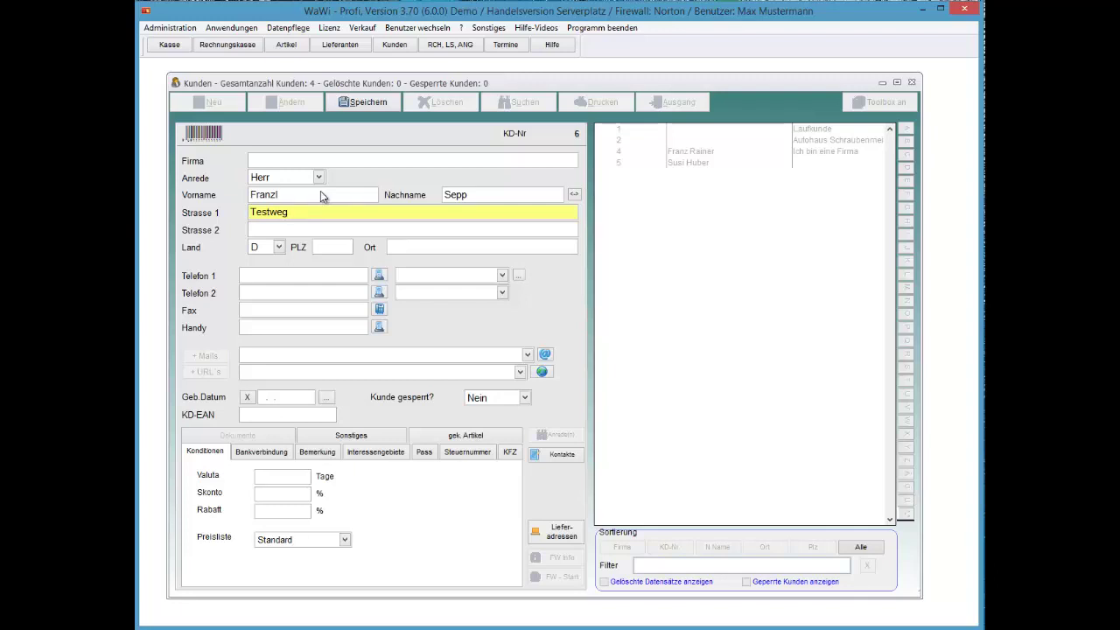
pyautogui.write(' 33')
pyautogui.press('Tab')
pyautogui.press('Tab')
pyautogui.press('Tab')
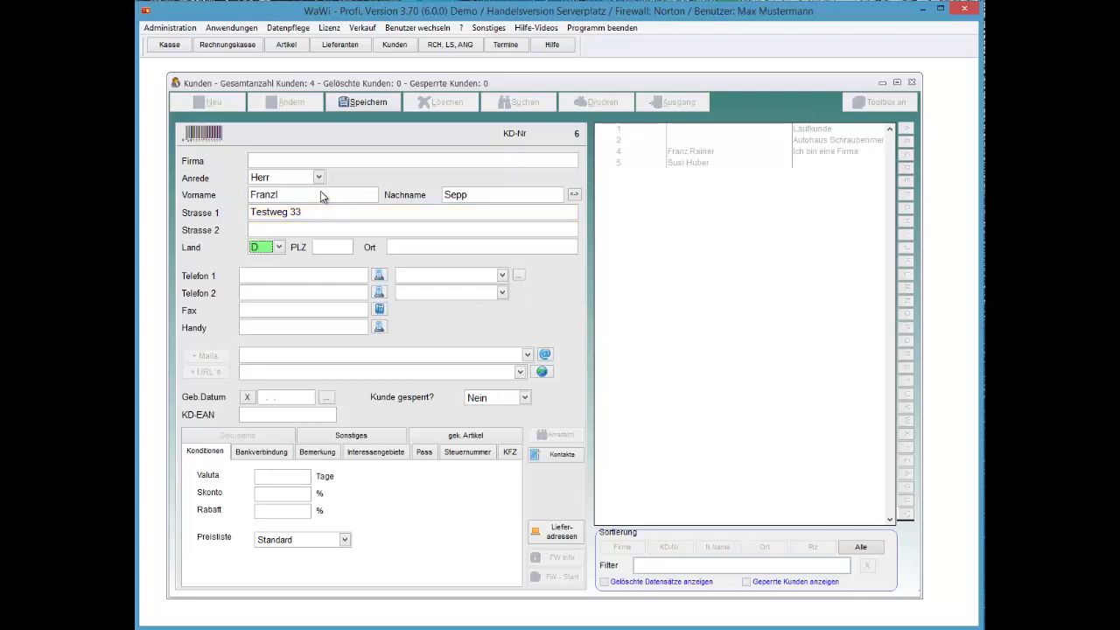
pyautogui.write('92421')
pyautogui.press('Tab')
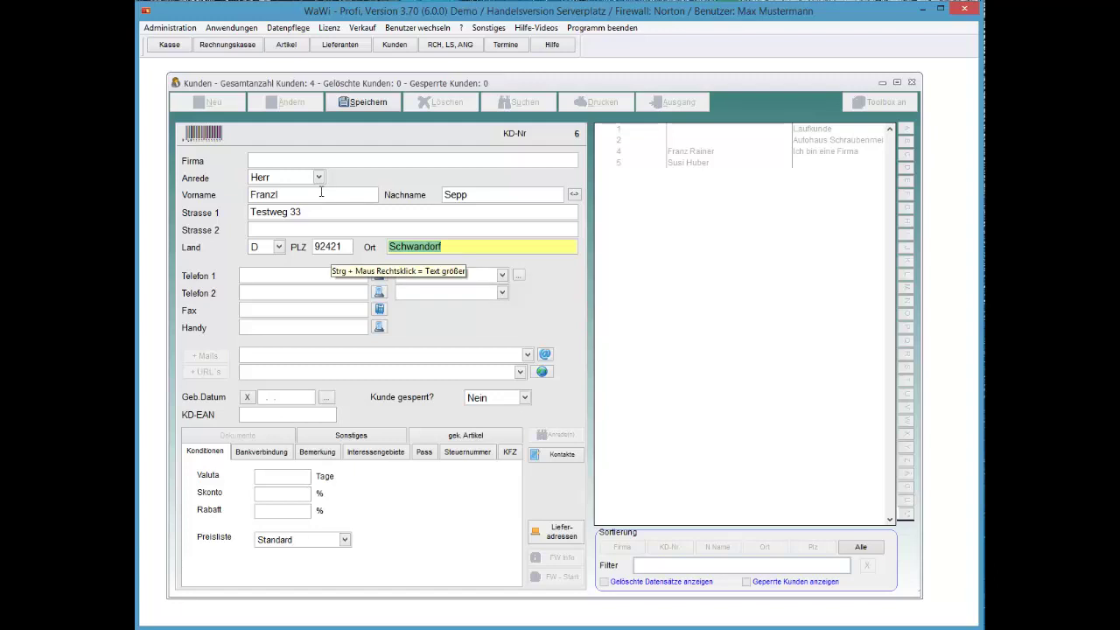
# Step: Recheck the postcode and town entries, then advance to the Telefon 1 type list
pyautogui.hotkey('shift', 'Tab')
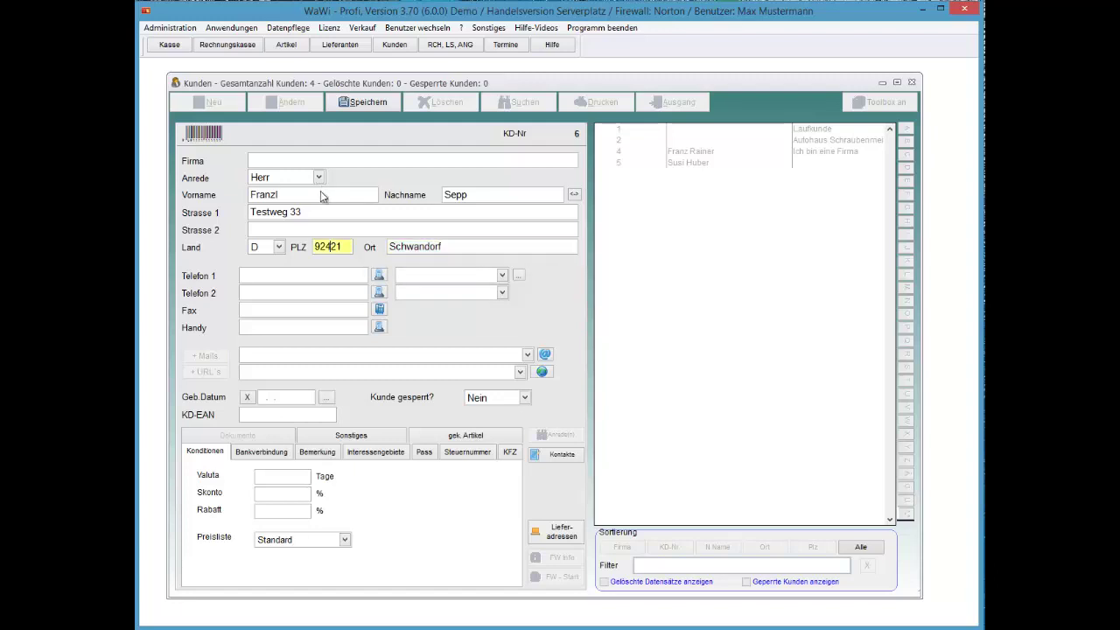
pyautogui.hotkey('shift', 'Home')
pyautogui.press('Tab')
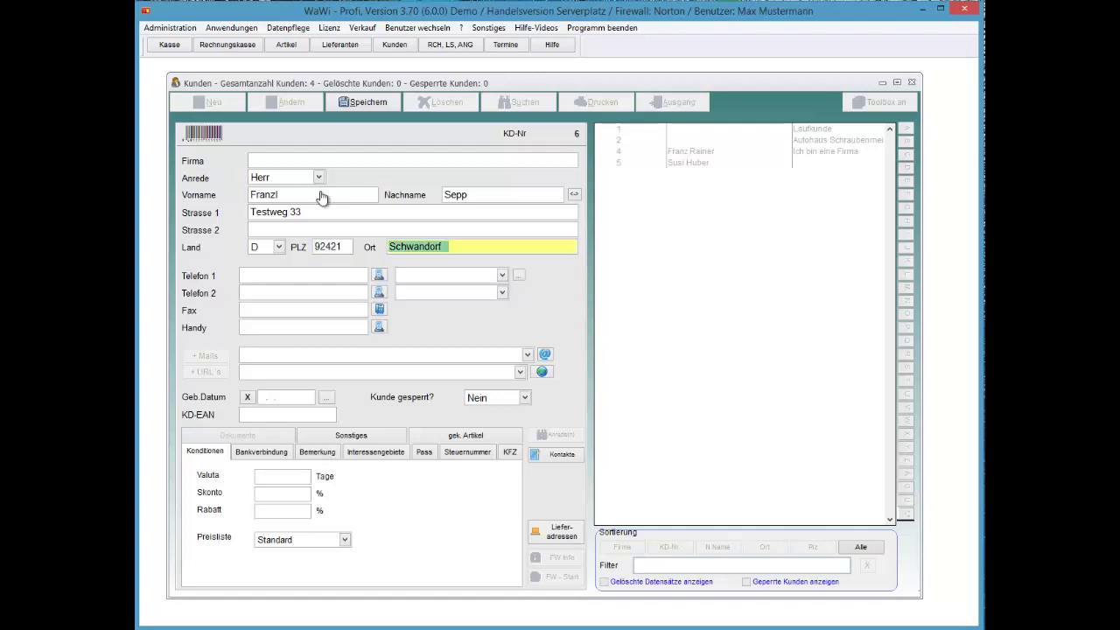
pyautogui.hotkey('shift', 'Tab')
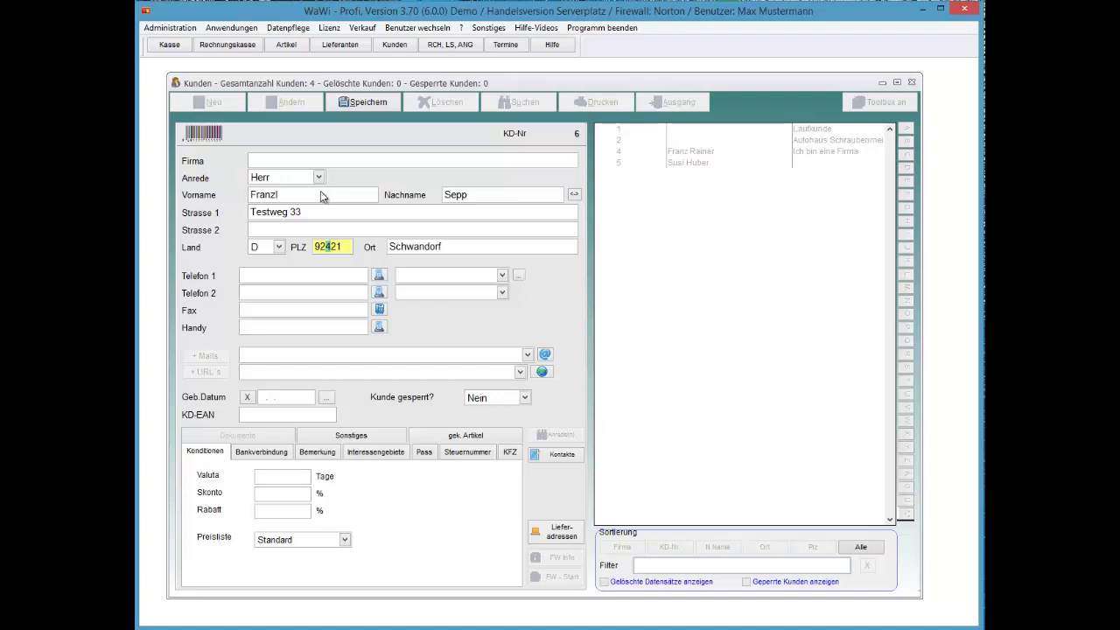
pyautogui.press('Tab')
pyautogui.press('Tab')
pyautogui.press('Tab')
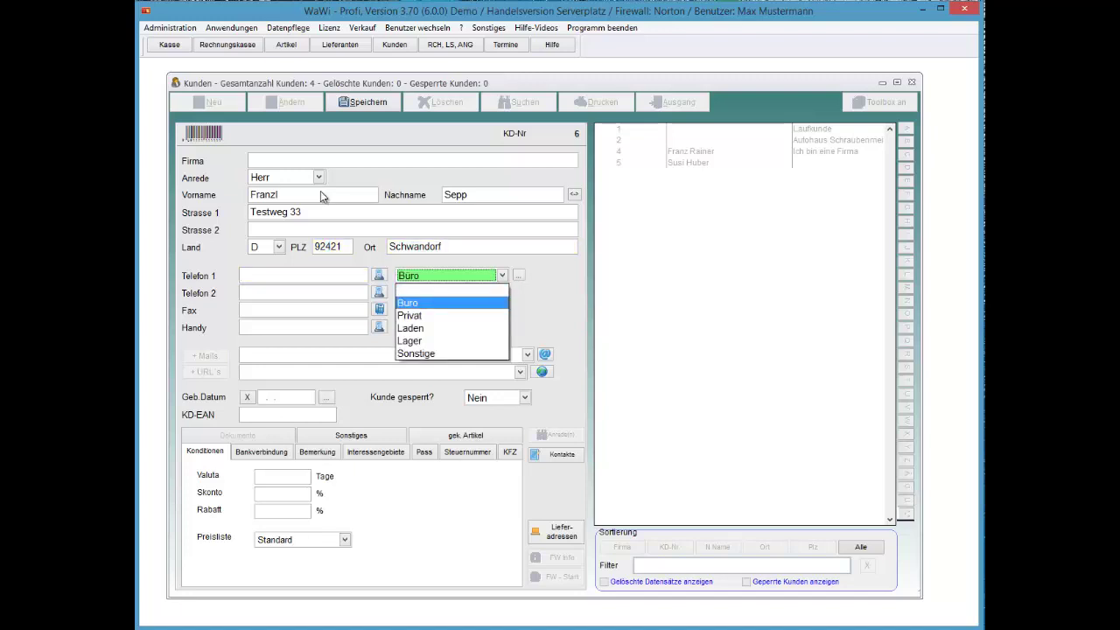
# Step: Set the Telefon 1 type to Privat and enter the customer's phone and fax numbers
pyautogui.press('Down')
pyautogui.press('Return')
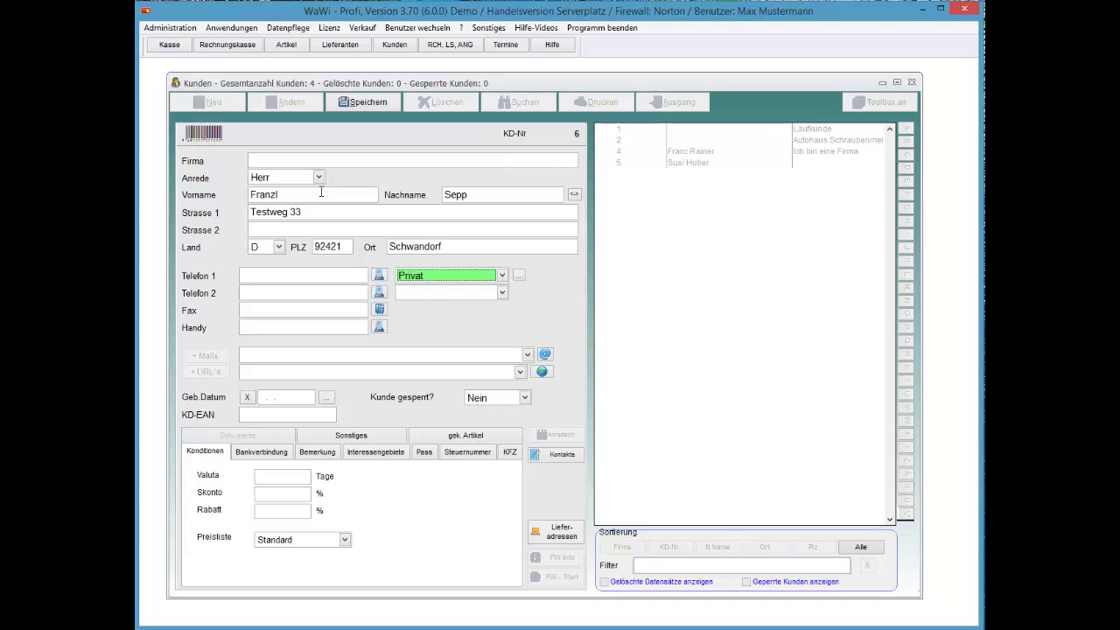
pyautogui.hotkey('shift', 'Tab')
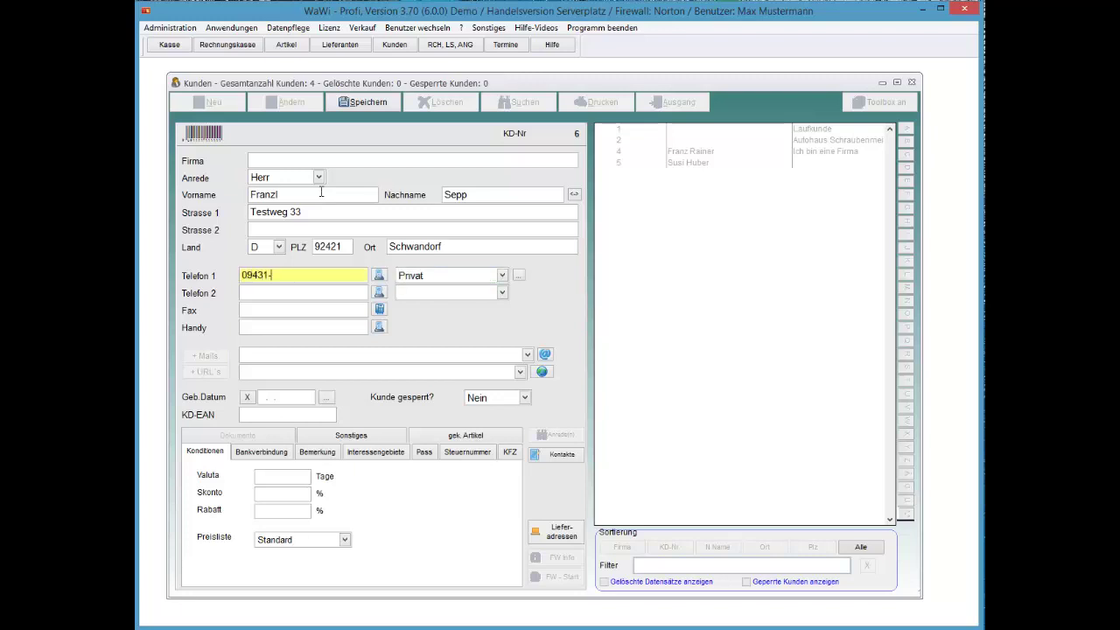
pyautogui.press('Tab')
pyautogui.press('Tab')
pyautogui.press('Tab')
pyautogui.press('Tab')
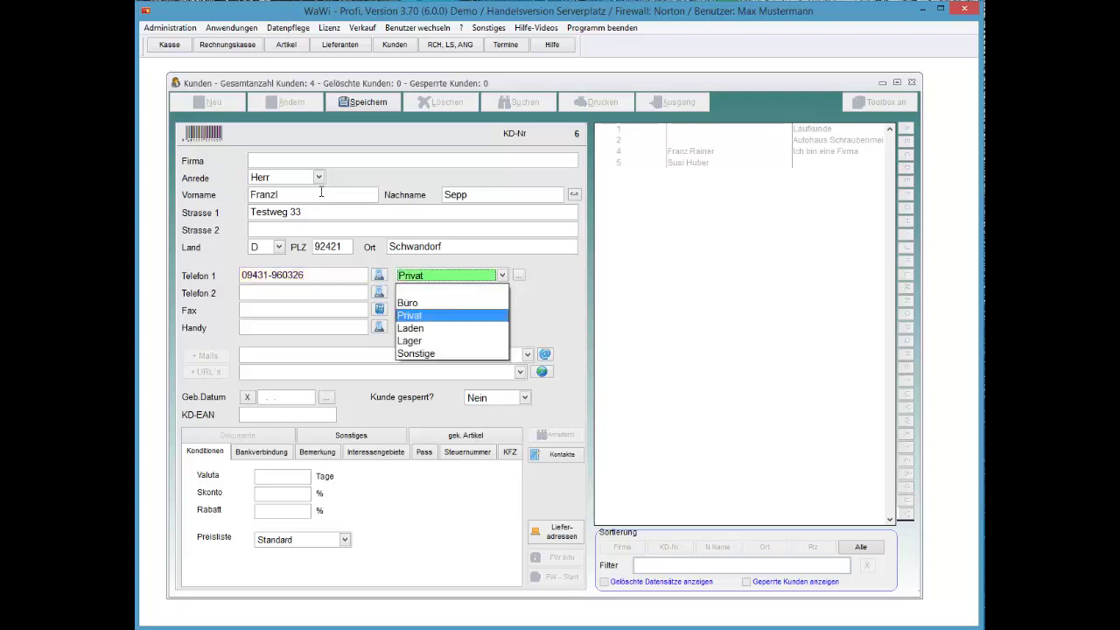
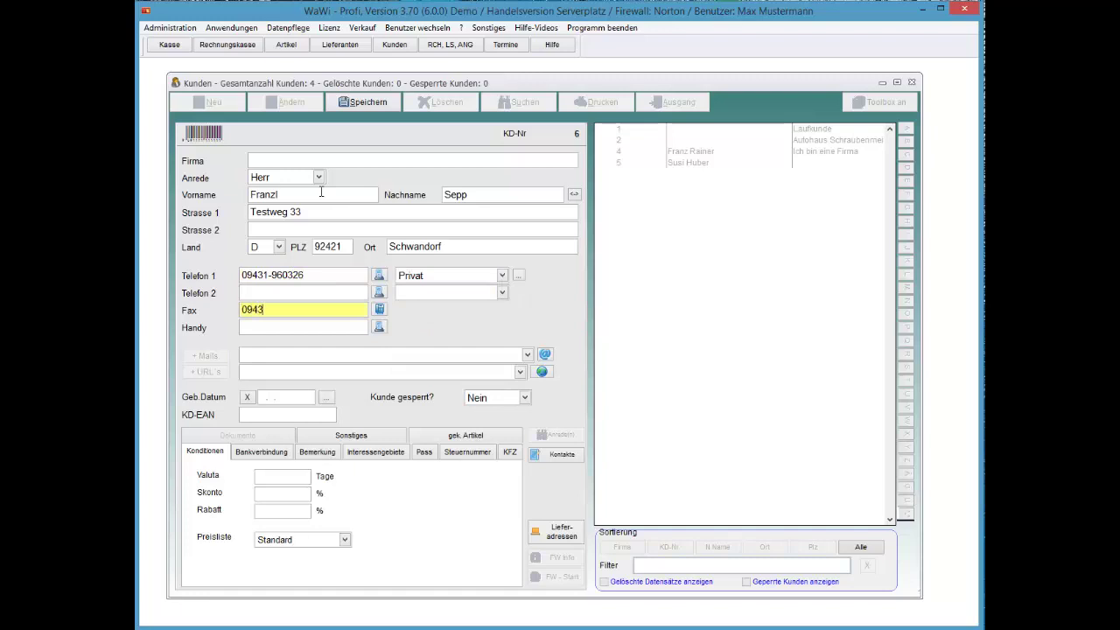
pyautogui.hotkey('shift', 'Left')
pyautogui.hotkey('shift', 'Left')
pyautogui.hotkey('shift', 'Left')
pyautogui.hotkey('shift', 'Left')
pyautogui.hotkey('shift', 'Left')
pyautogui.hotkey('shift', 'Left')
pyautogui.hotkey('shift', 'Left')
pyautogui.hotkey('shift', 'Left')
pyautogui.hotkey('shift', 'Left')
pyautogui.hotkey('shift', 'Left')
pyautogui.hotkey('shift', 'Left')
pyautogui.hotkey('shift', 'Left')
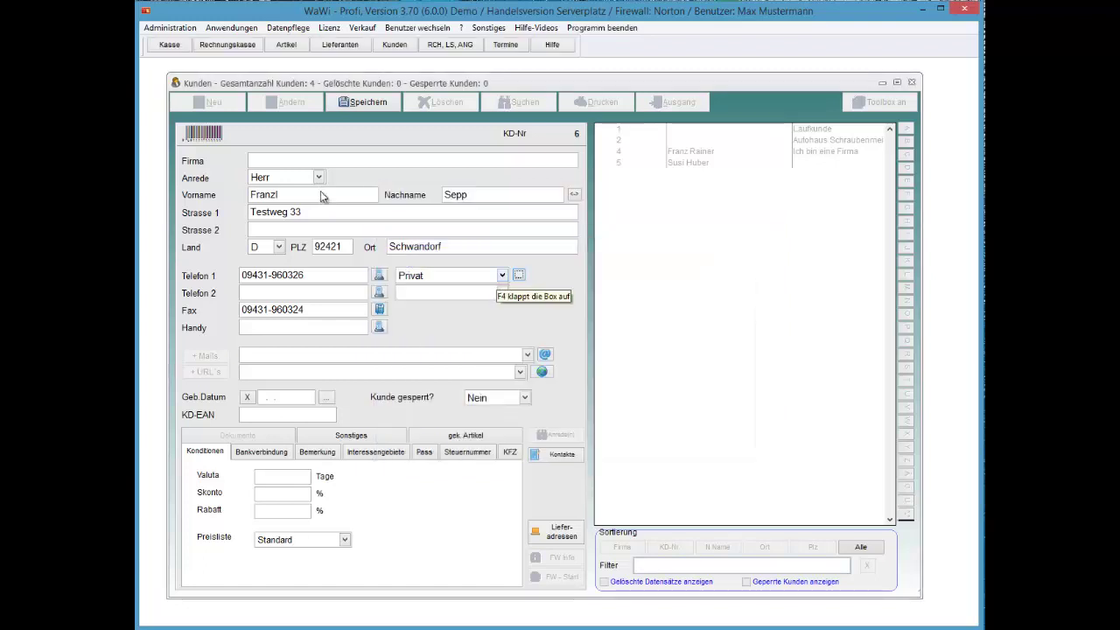
pyautogui.press('F4')
pyautogui.press('F4')
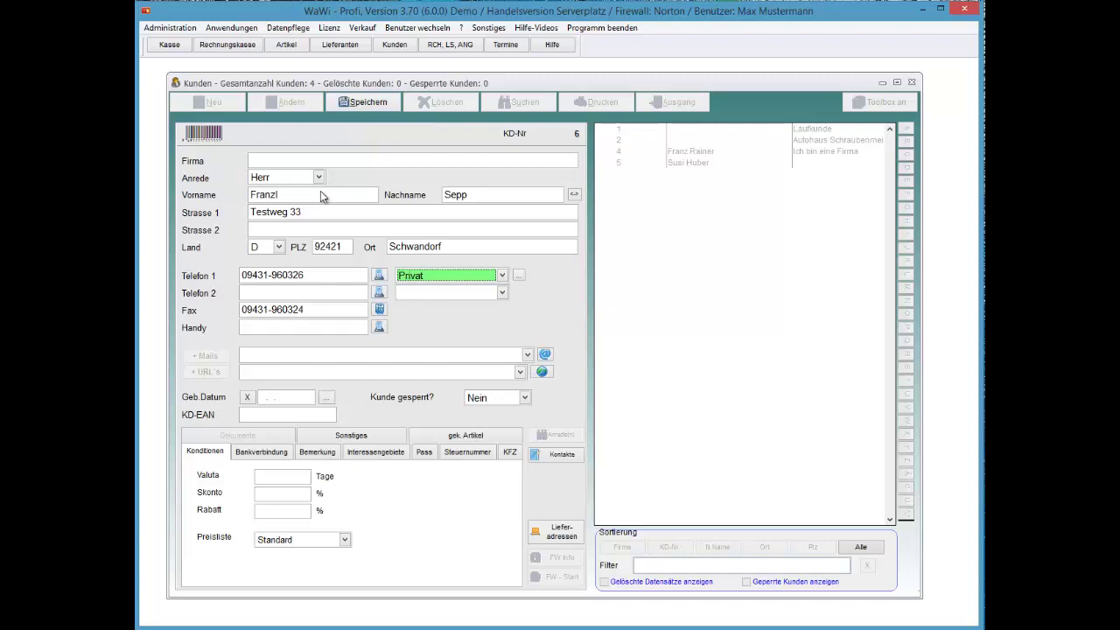
pyautogui.press('Tab')
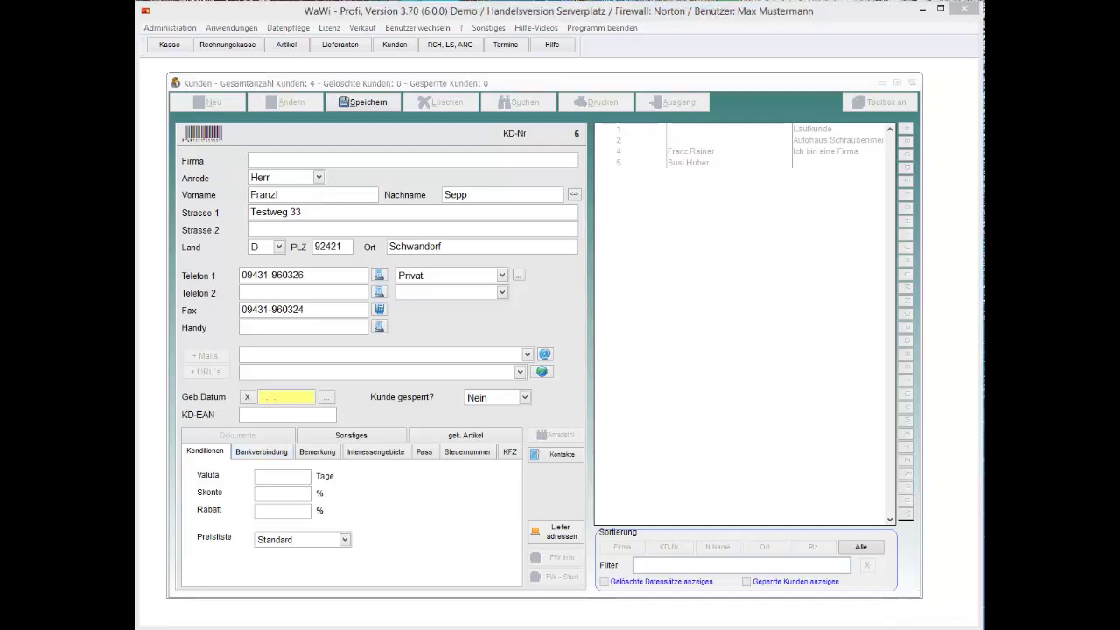
pyautogui.click(268, 400)
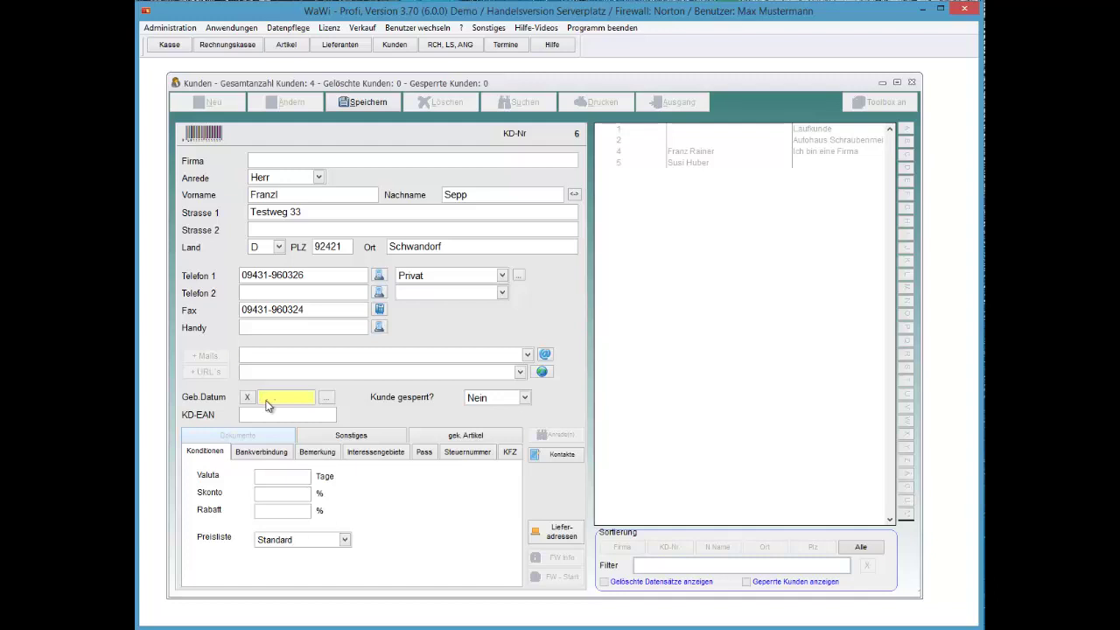
pyautogui.press('Tab')
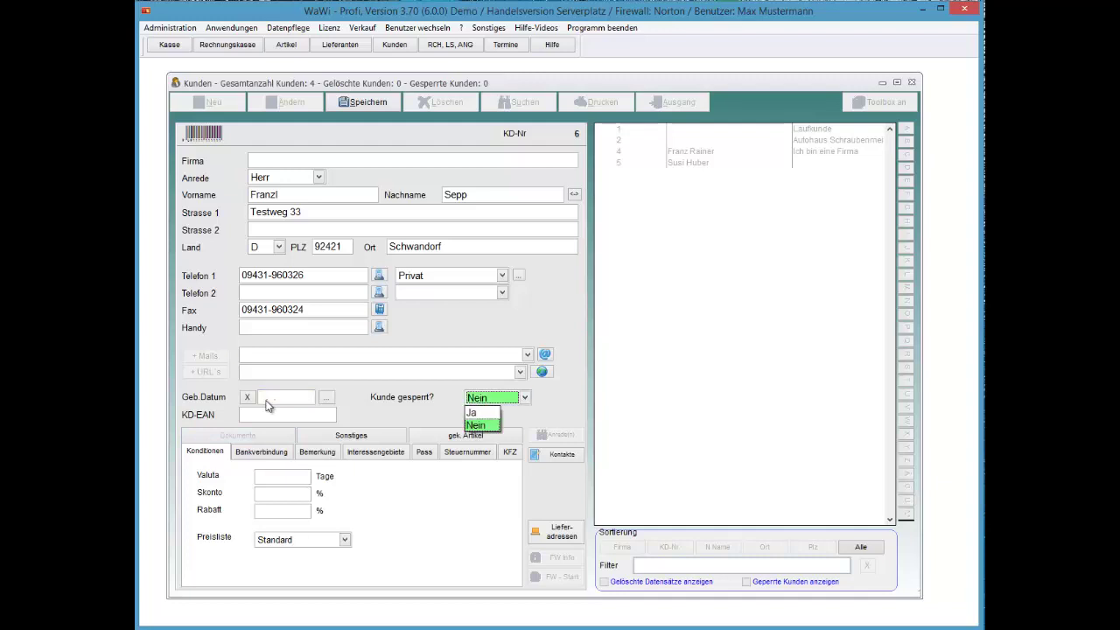
pyautogui.press('Return')
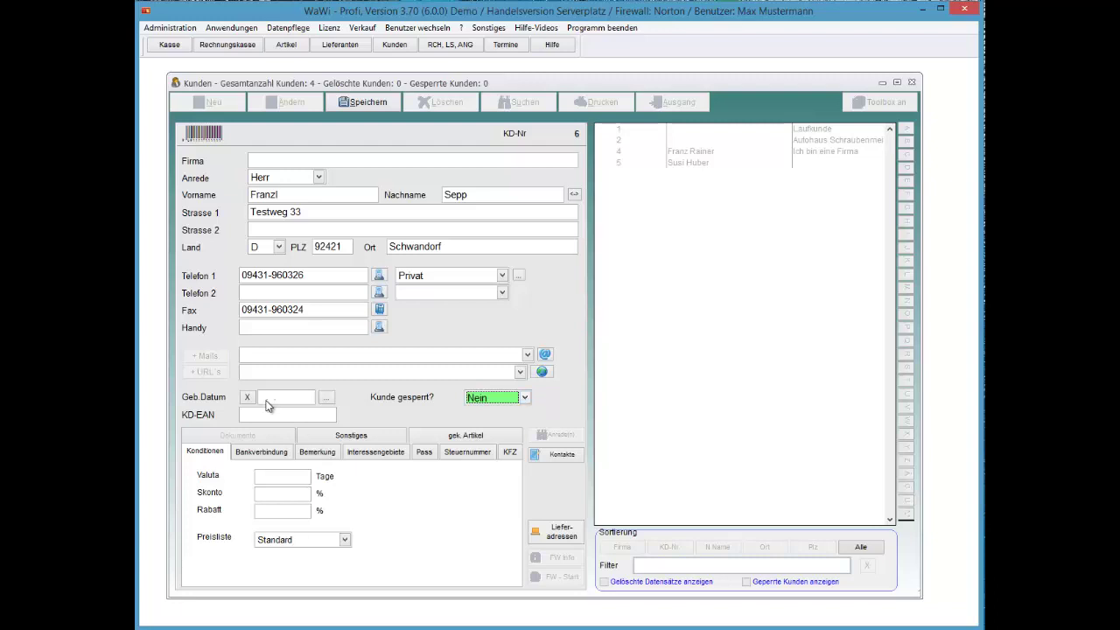
pyautogui.press('Tab')
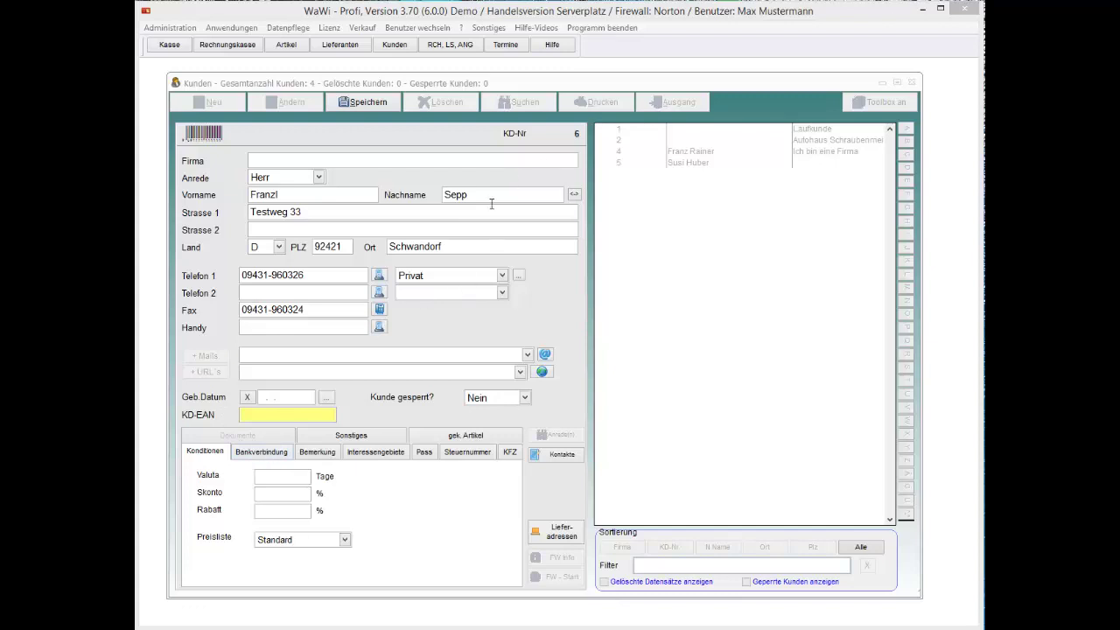
# Step: On the Konditionen page, move from Rabatt back through Skonto to the Preisliste choices
pyautogui.click(280, 512)
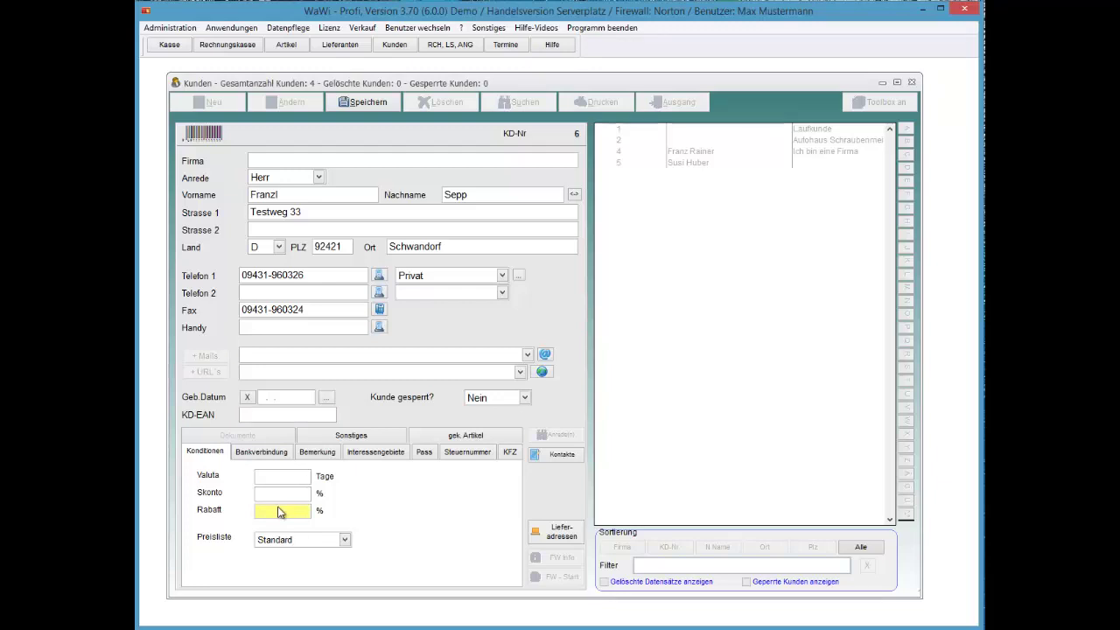
pyautogui.hotkey('shift', 'Tab')
pyautogui.hotkey('shift', 'Tab')
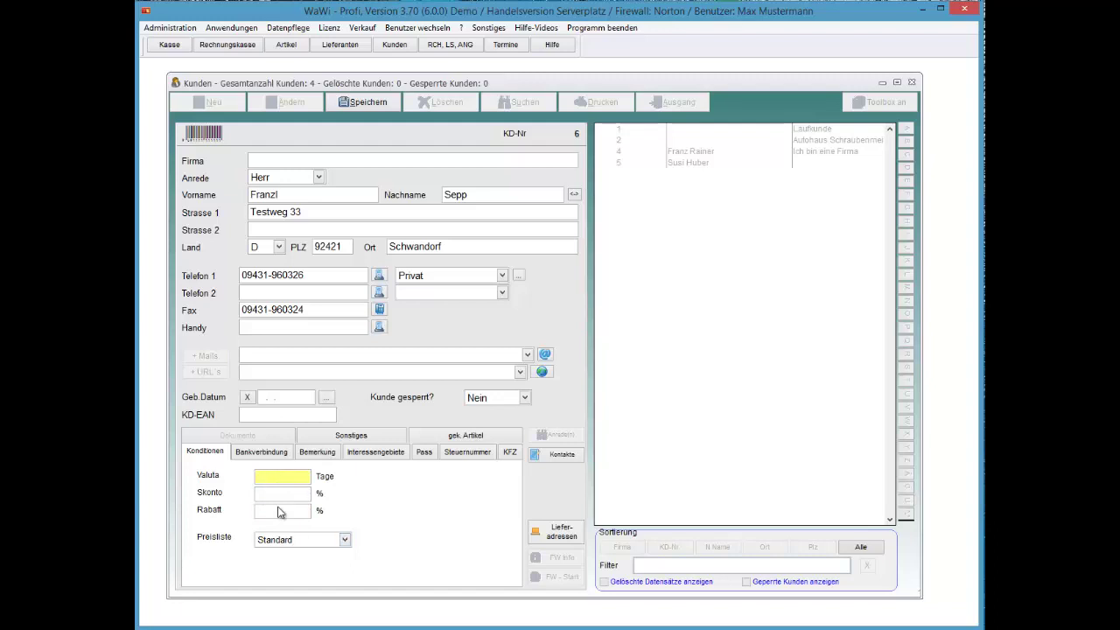
pyautogui.hotkey('shift', 'Tab')
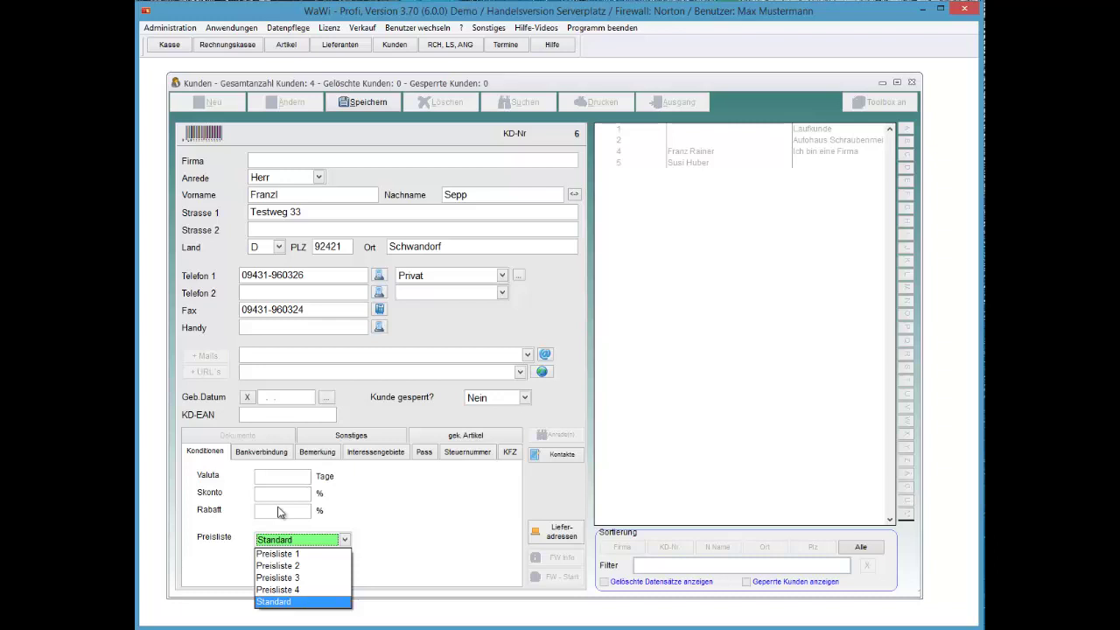
# Step: Choose Preisliste 2 as the new customer's price list
pyautogui.press('Up')
pyautogui.press('Up')
pyautogui.press('Up')
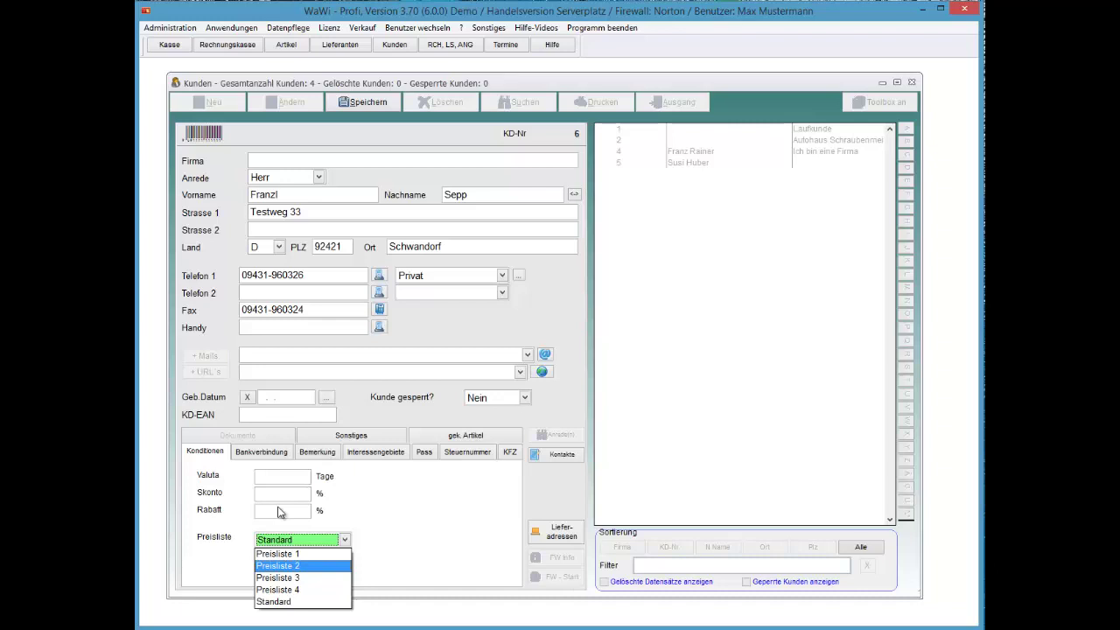
pyautogui.press('Down')
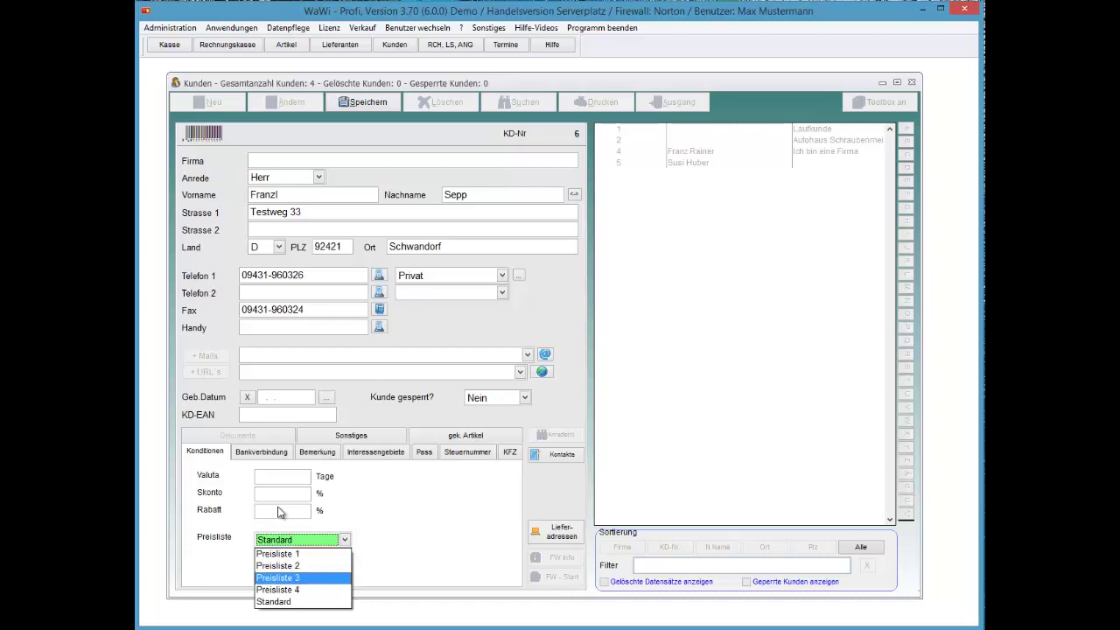
pyautogui.press('Return')
# Step: Remove a trial discount of 10 so Rabatt stays 0,00, then show the bank details
pyautogui.click(279, 512)
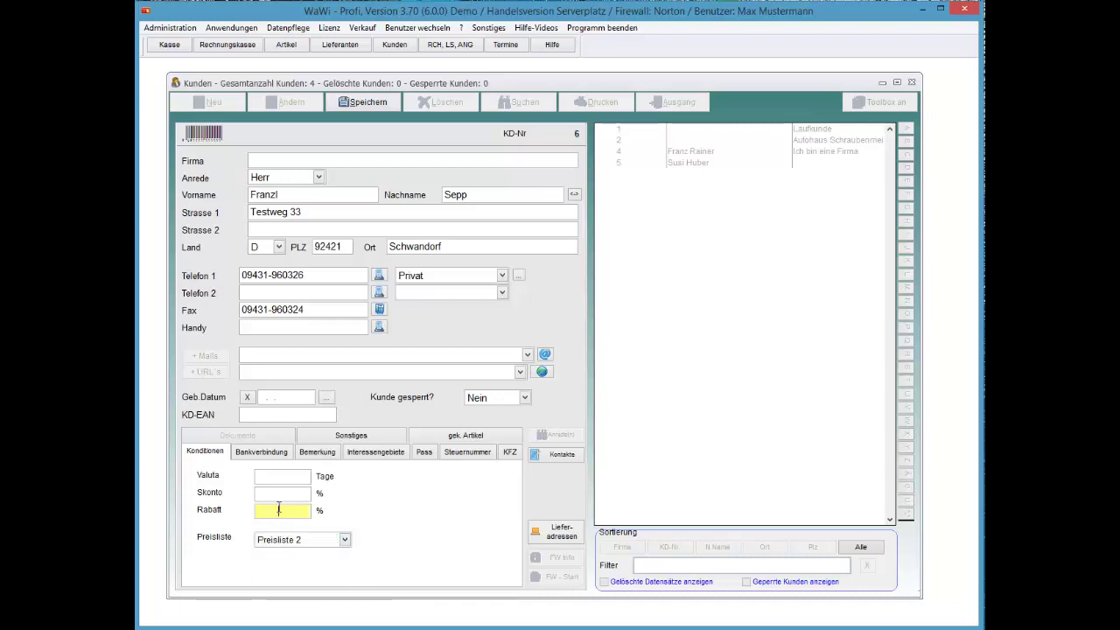
pyautogui.write('10')
pyautogui.press('BackSpace')
pyautogui.press('BackSpace')
pyautogui.press('Tab')
pyautogui.hotkey('alt', 'Down')
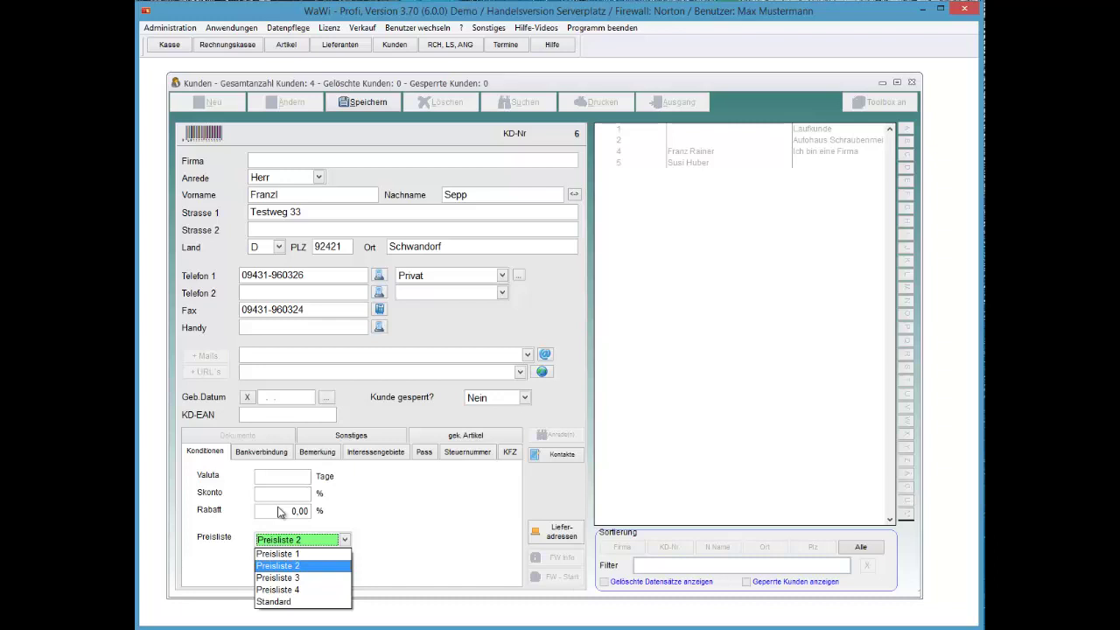
pyautogui.click(260, 452)
pyautogui.click(261, 451)
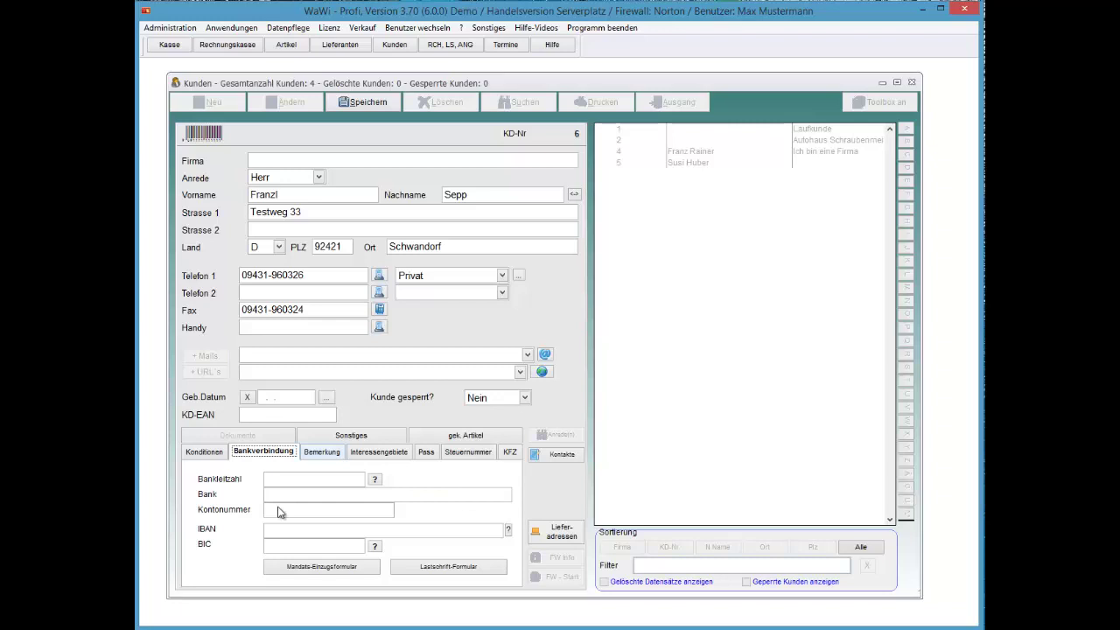
# Step: Page through the Bemerkung, Interessengebiete, Pass, Steuernummer and KFZ detail pages
pyautogui.hotkey('ctrl', 'Tab')
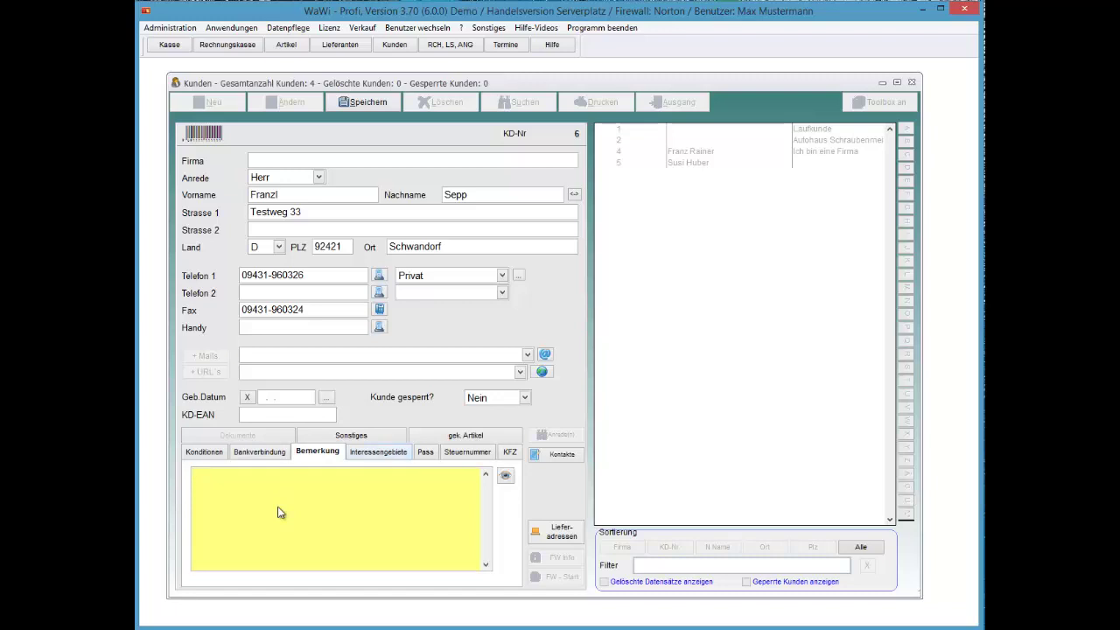
pyautogui.hotkey('ctrl', 'Tab')
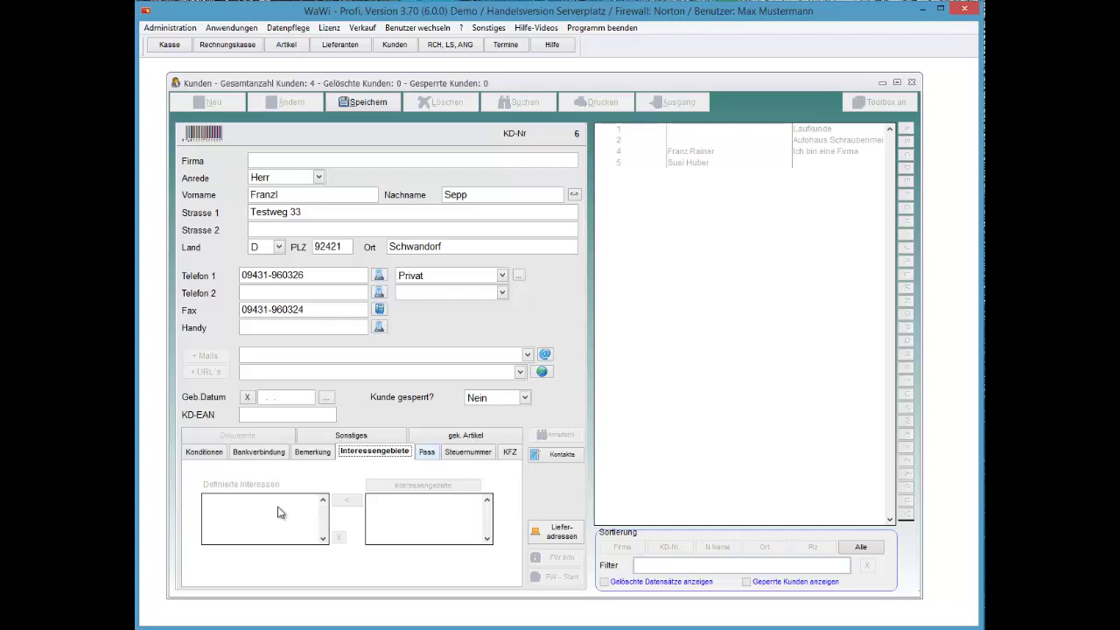
pyautogui.hotkey('ctrl', 'Tab')
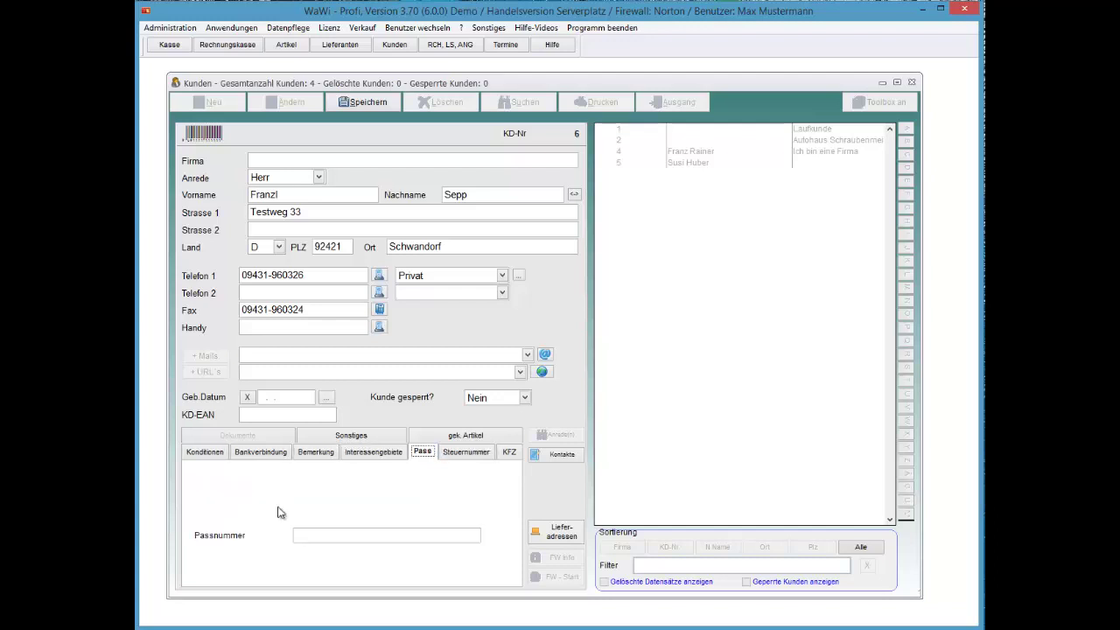
pyautogui.press('Tab')
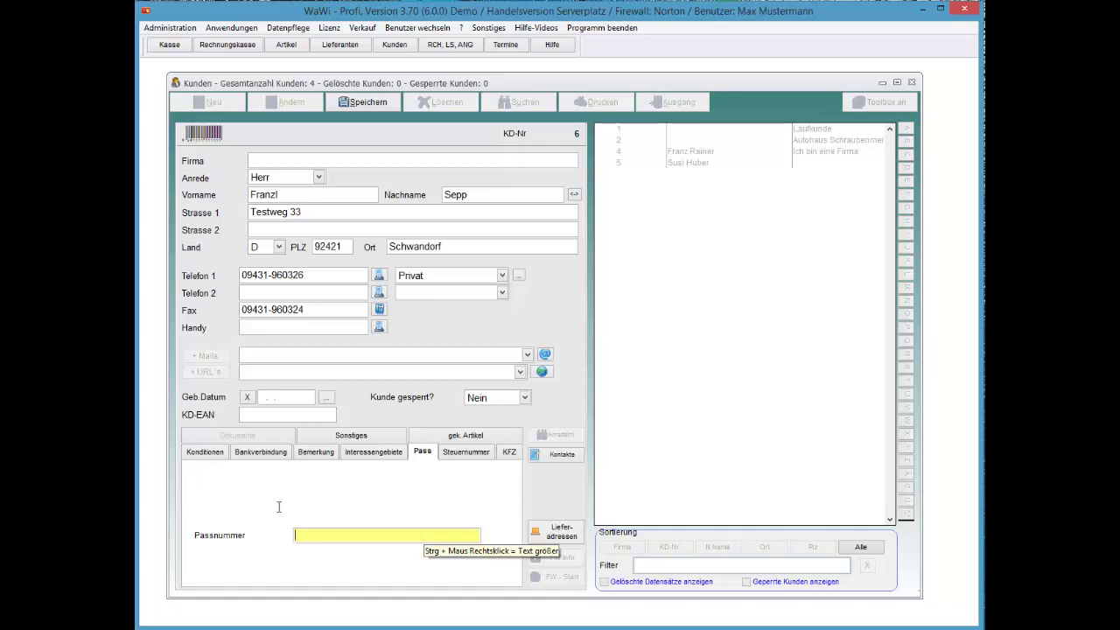
pyautogui.hotkey('ctrl', 'Tab')
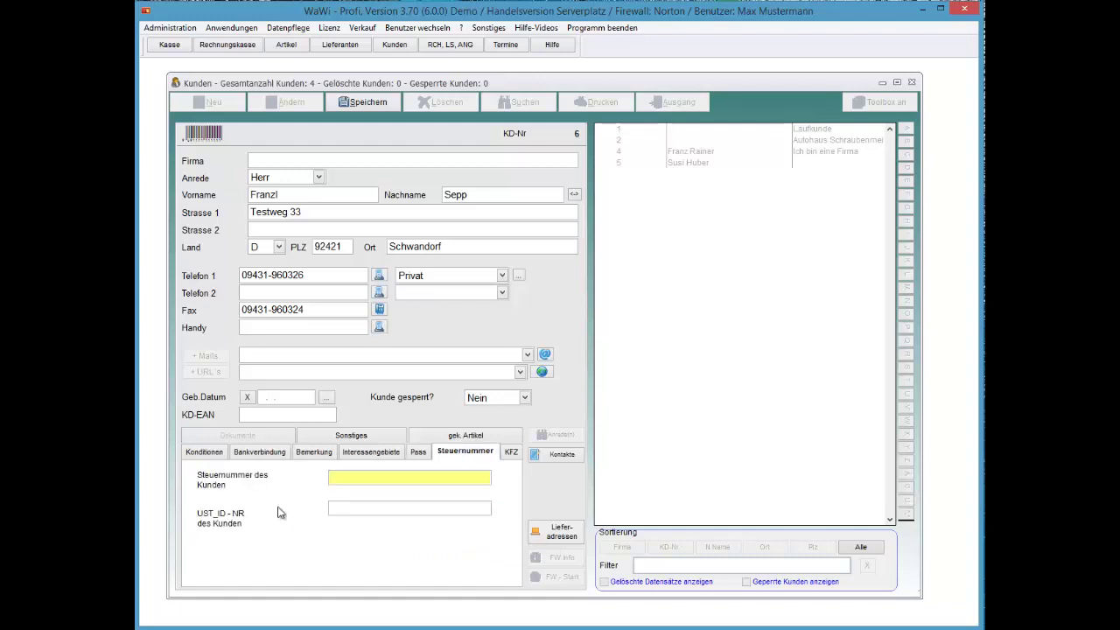
pyautogui.hotkey('ctrl', 'Tab')
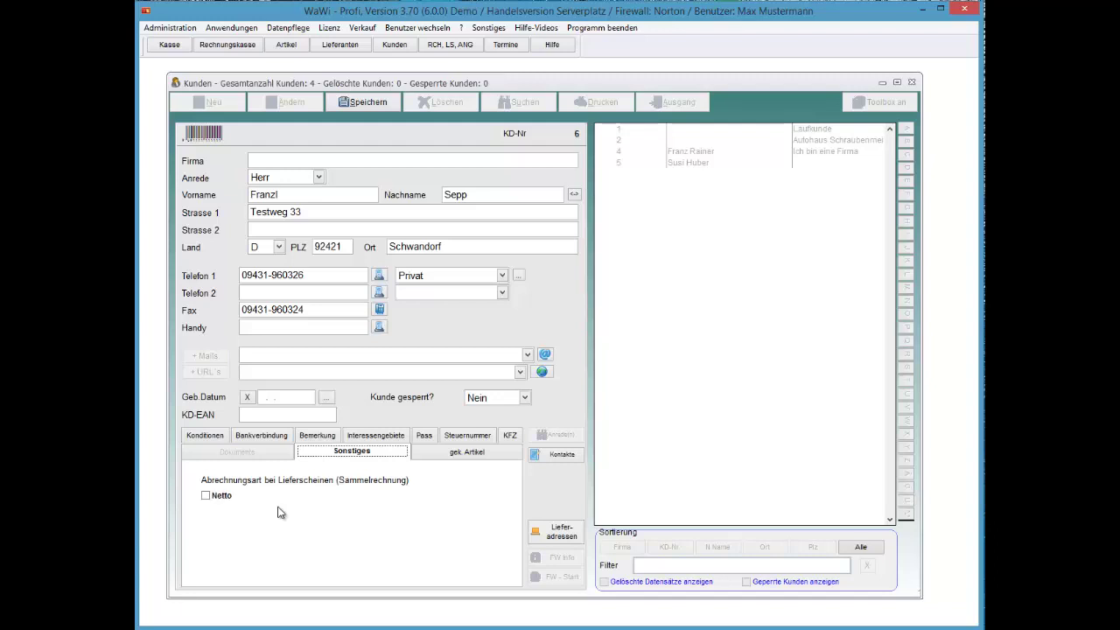
# Step: Untick Brutto so delivery-note billing reads Netto, and save customer no. 6
pyautogui.press('Tab')
pyautogui.press('space')
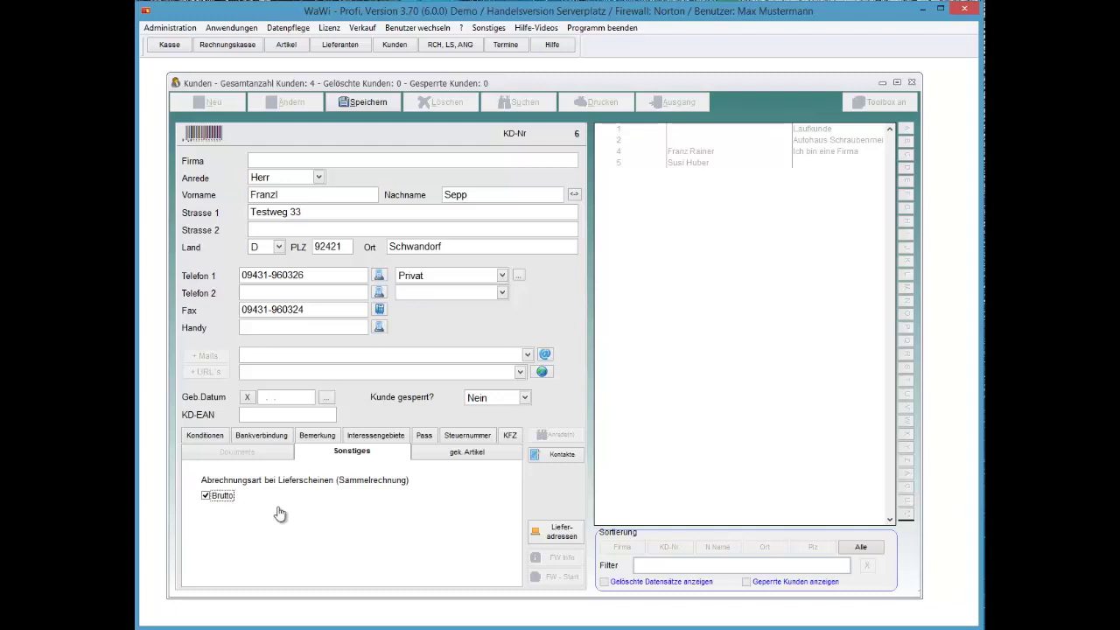
pyautogui.press('space')
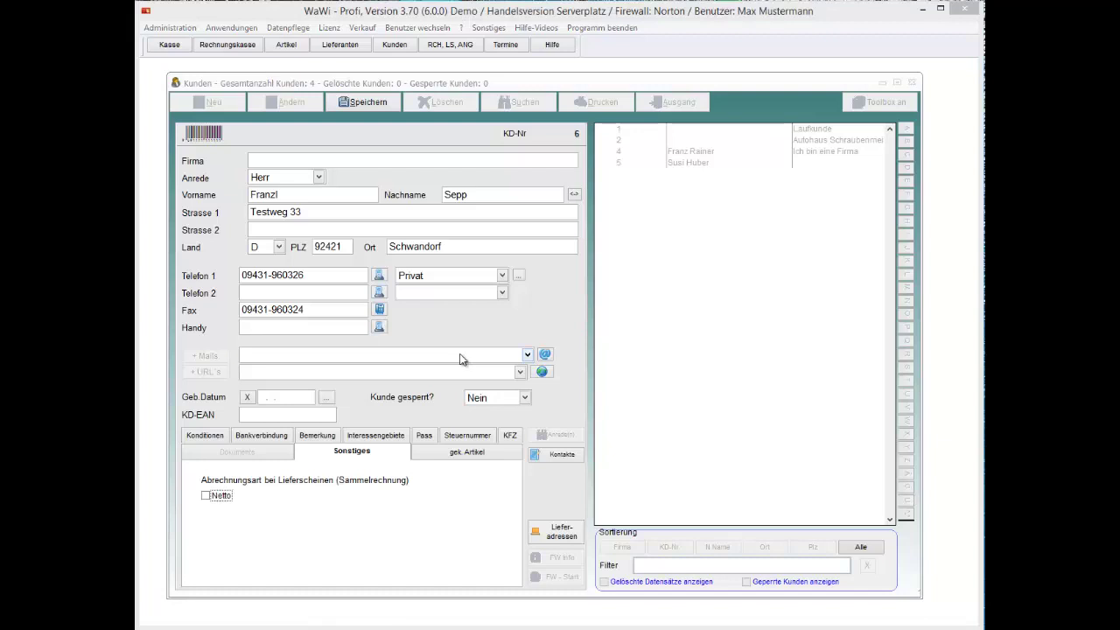
pyautogui.click(350, 102)
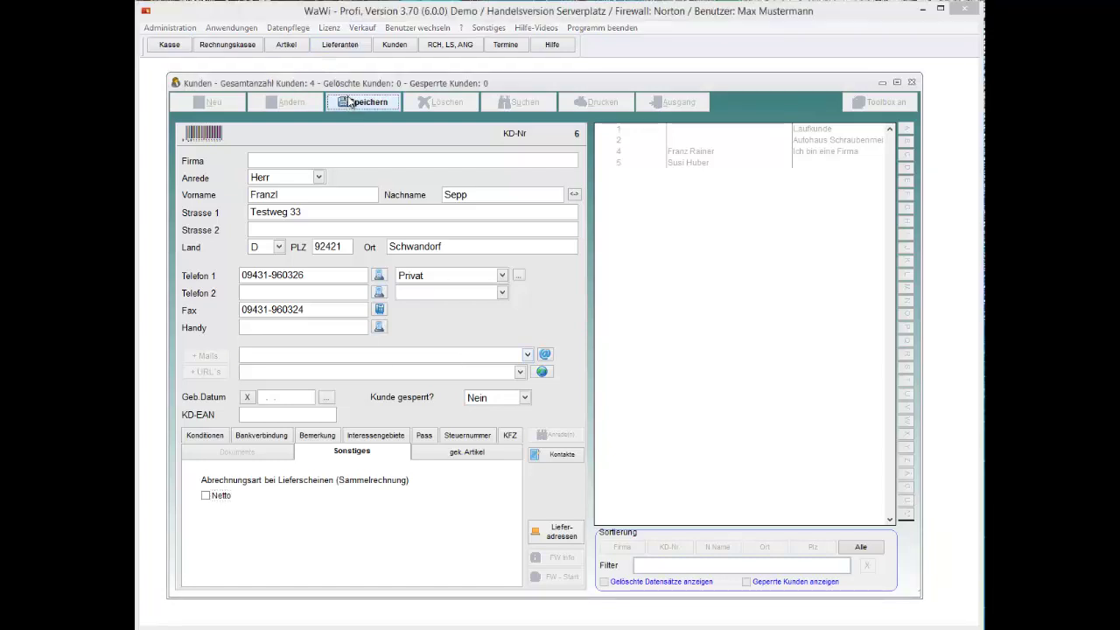
# Step: Save the new customer as no. 6 and enter his first e-mail address with the .de ending
pyautogui.press('Return')
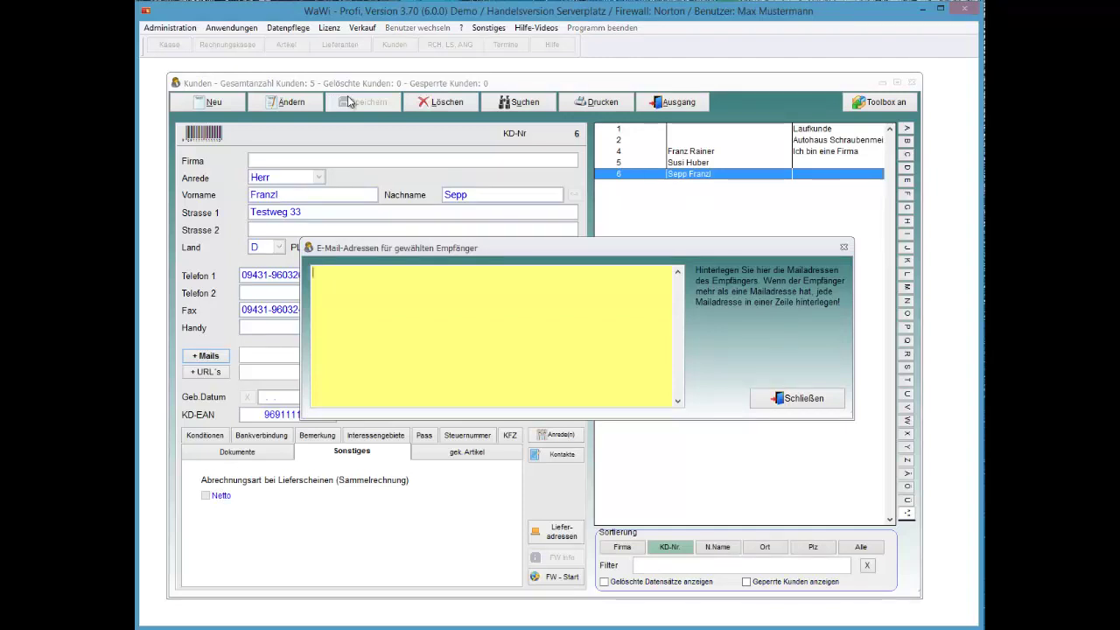
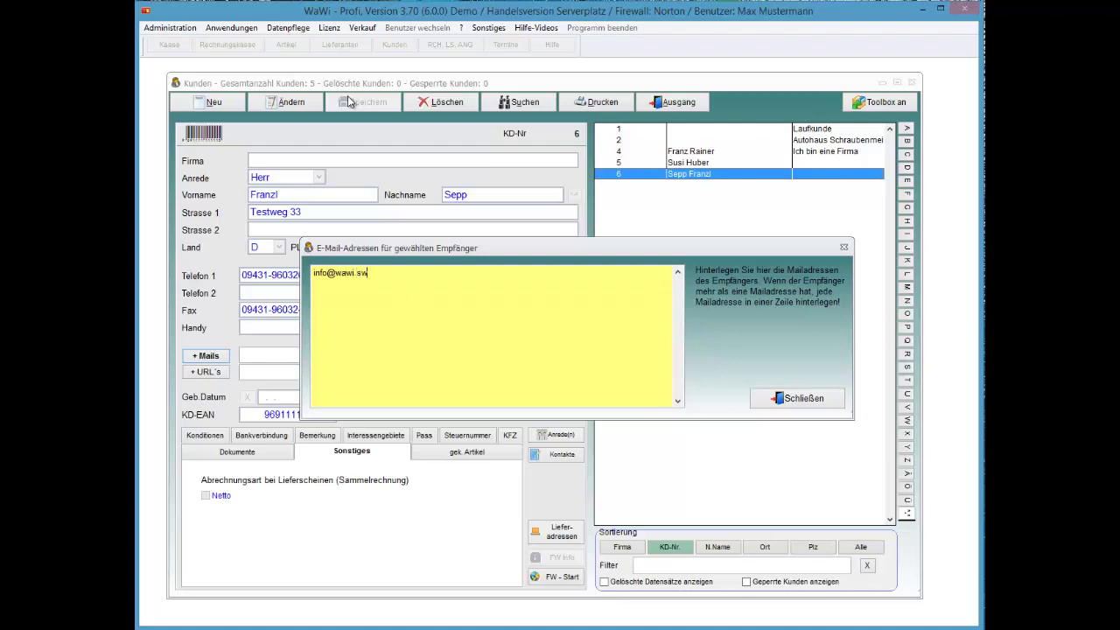
# Step: Copy the address onto a second line, vary it slightly, and close the address list
pyautogui.hotkey('ctrl', 'a')
pyautogui.hotkey('ctrl', 'c')
pyautogui.press('End')
pyautogui.press('Return')
pyautogui.hotkey('ctrl', 'v')
pyautogui.press('Left')
pyautogui.press('Left')
pyautogui.press('Left')
pyautogui.press('Up')
pyautogui.write('1')
pyautogui.press('Down')
pyautogui.press('Escape')
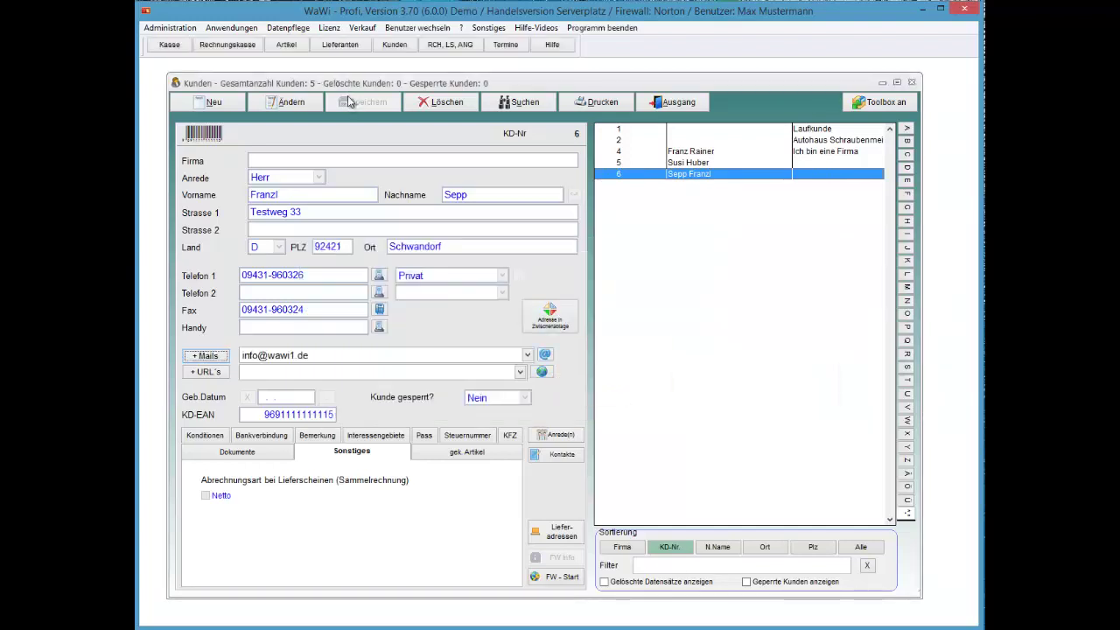
# Step: Start an e-mail to customer no. 6 via F2, accepting an empty additional text
pyautogui.press('alt')
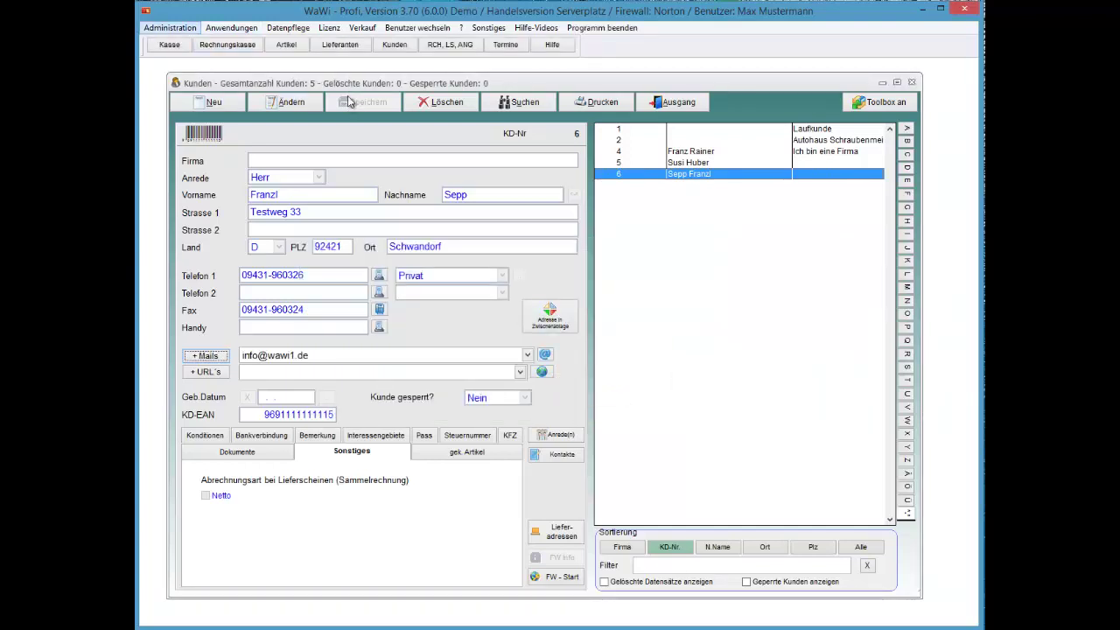
pyautogui.press('Escape')
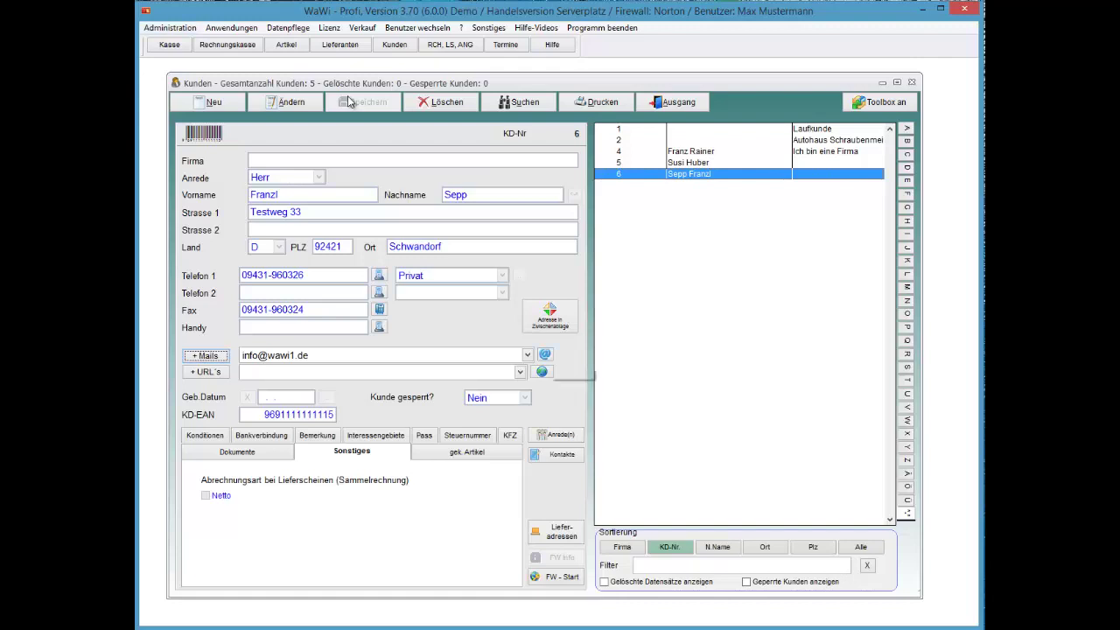
pyautogui.press('F2')
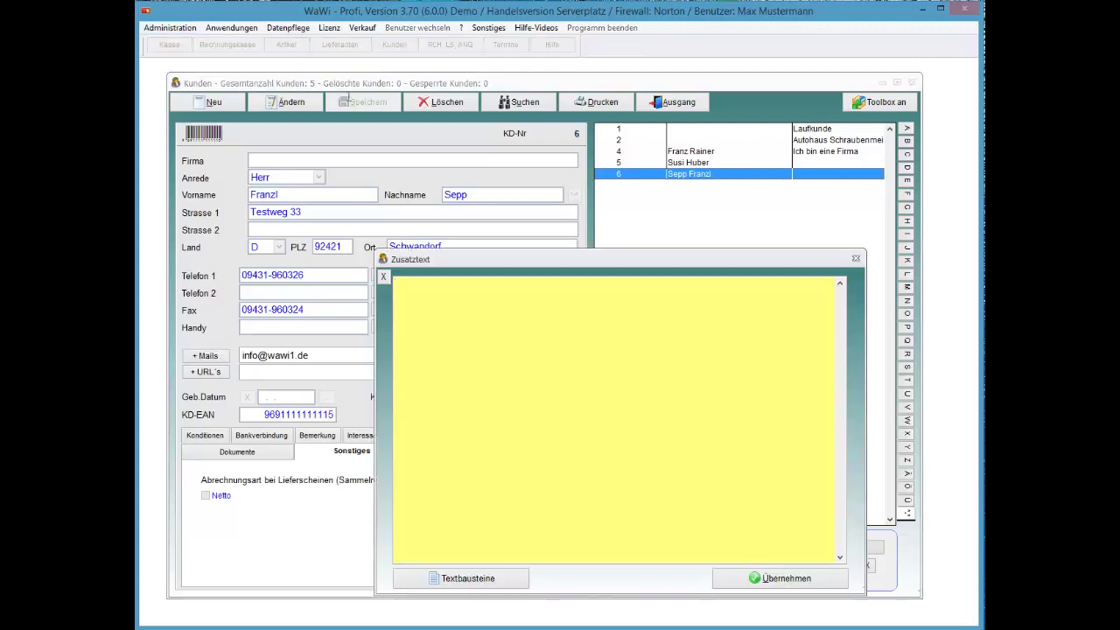
pyautogui.press('Tab')
pyautogui.press('Return')
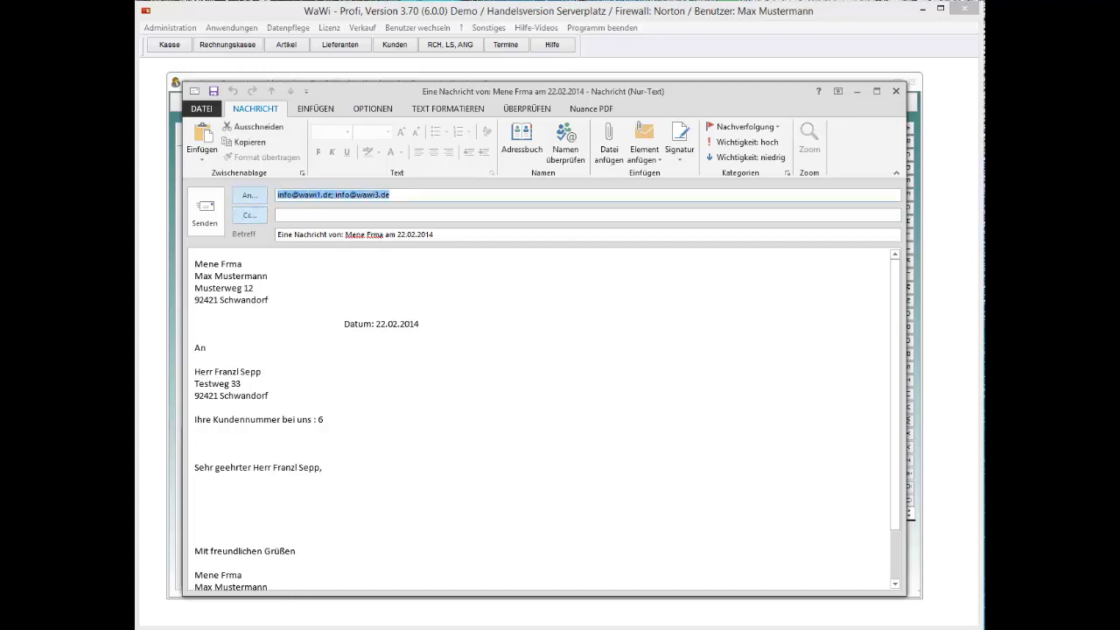
# Step: Type filler text into the Outlook letter body, then close it without saving changes
pyautogui.click(194, 490)
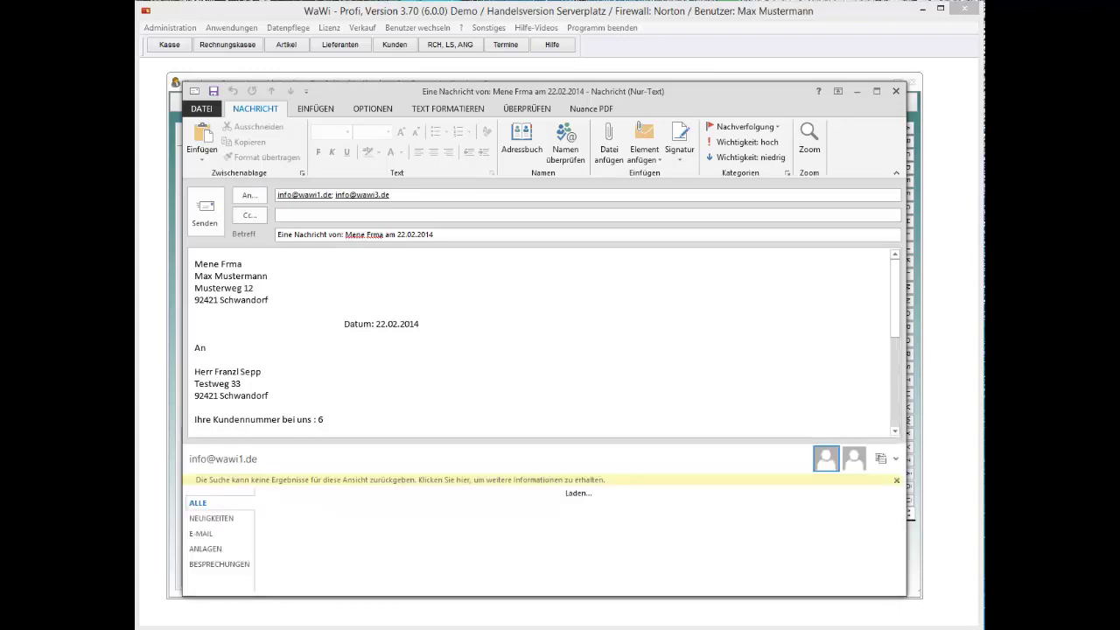
pyautogui.scroll(-5, 538, 341)
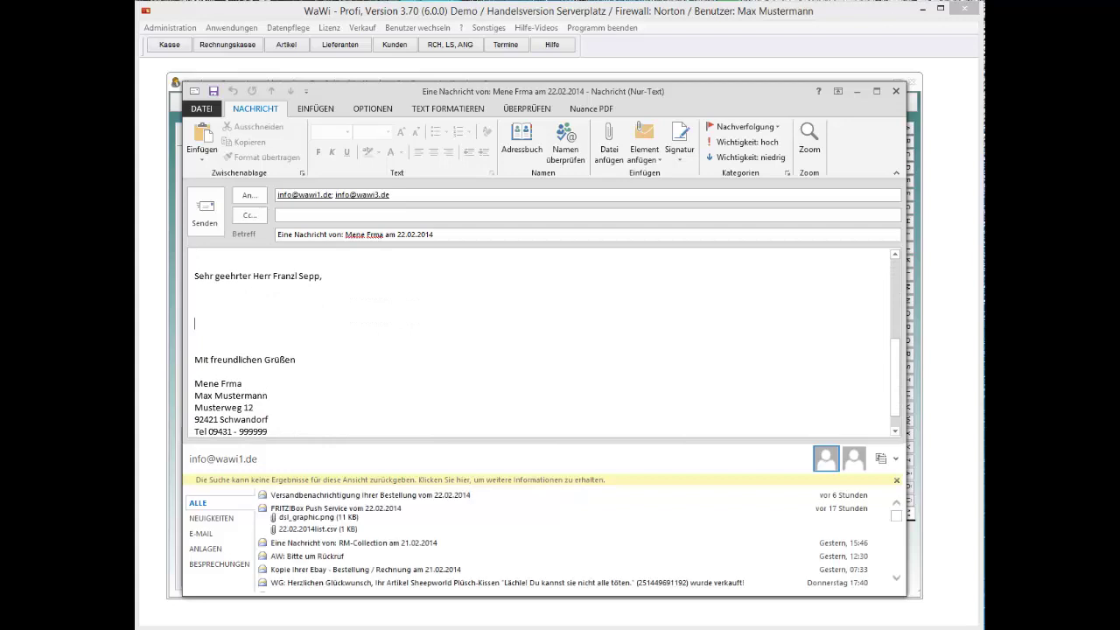
pyautogui.write('Dycsy<+cülyxc#yxä-cs<')
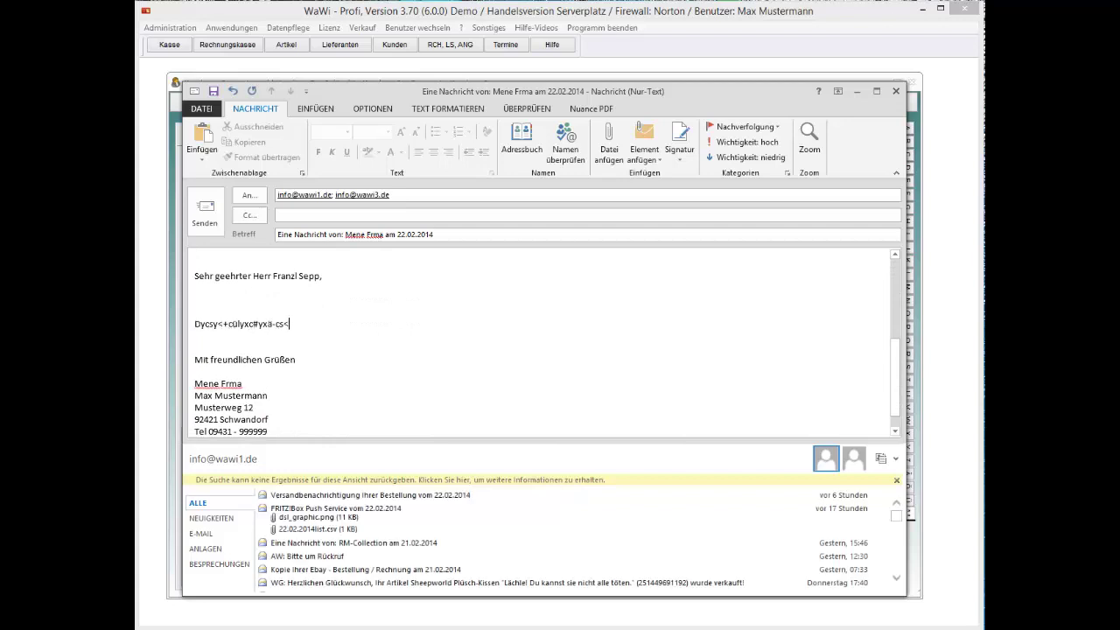
pyautogui.click(896, 91)
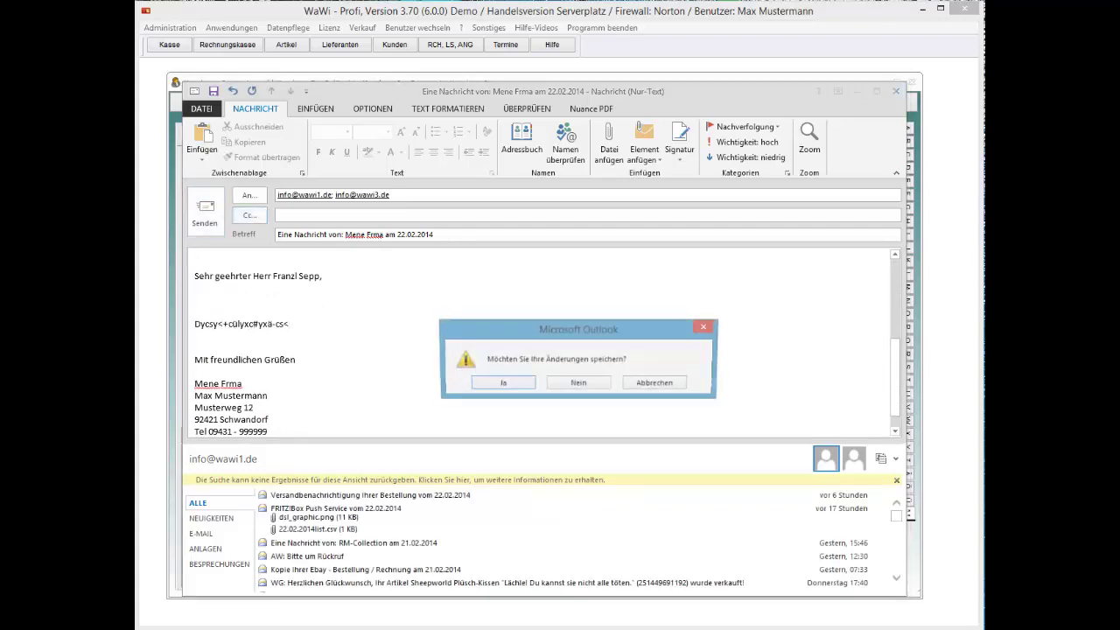
pyautogui.click(579, 382)
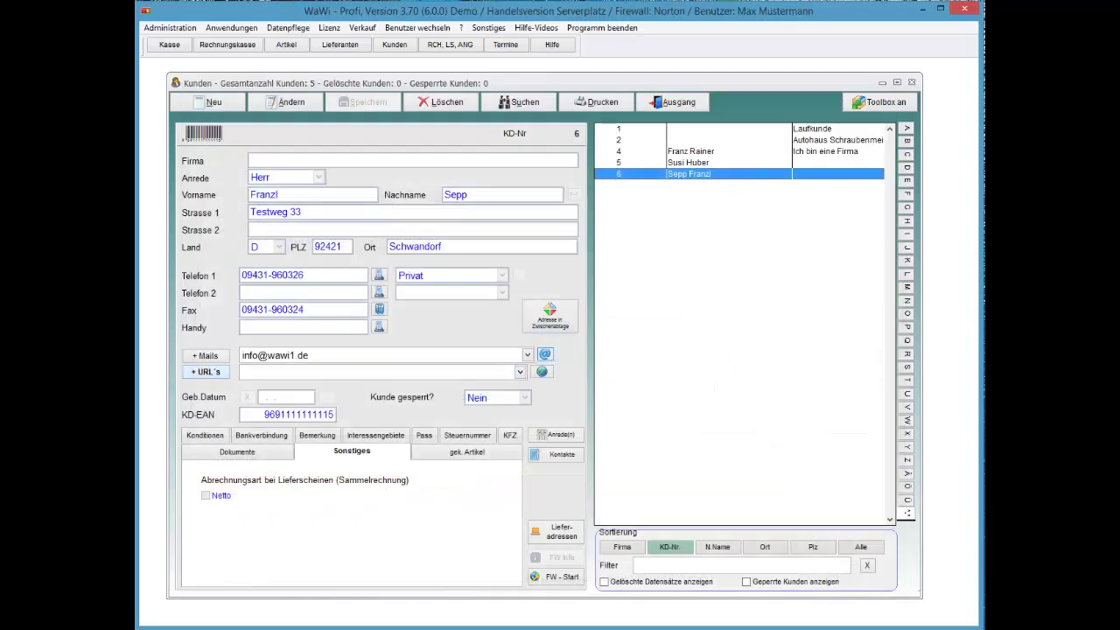
pyautogui.click(207, 371)
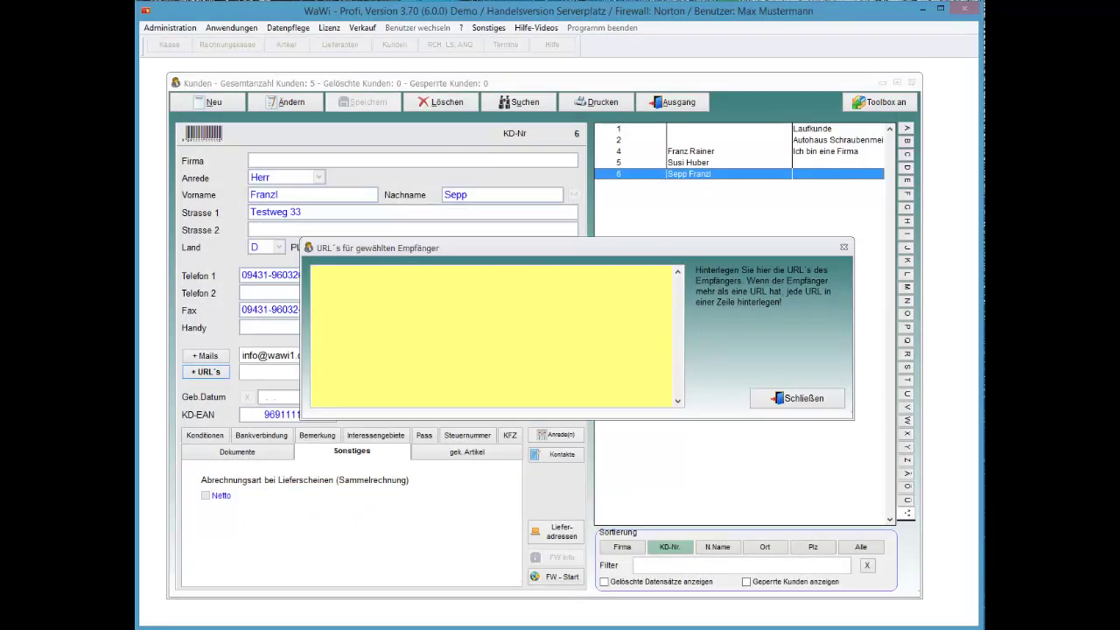
pyautogui.click(798, 398)
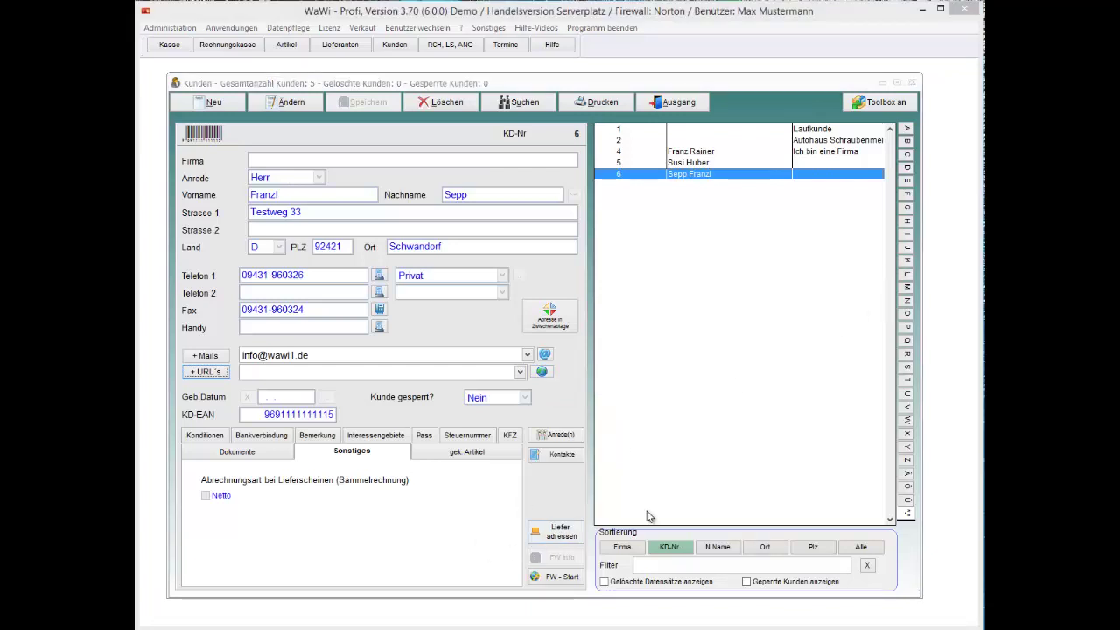
pyautogui.rightClick(714, 179)
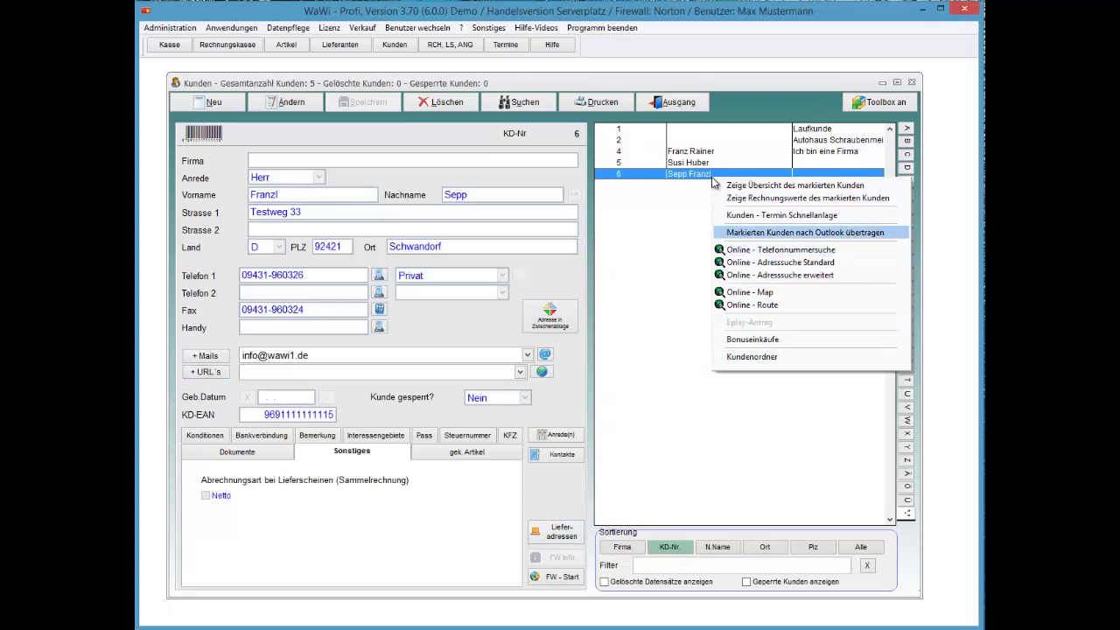
pyautogui.press('Escape')
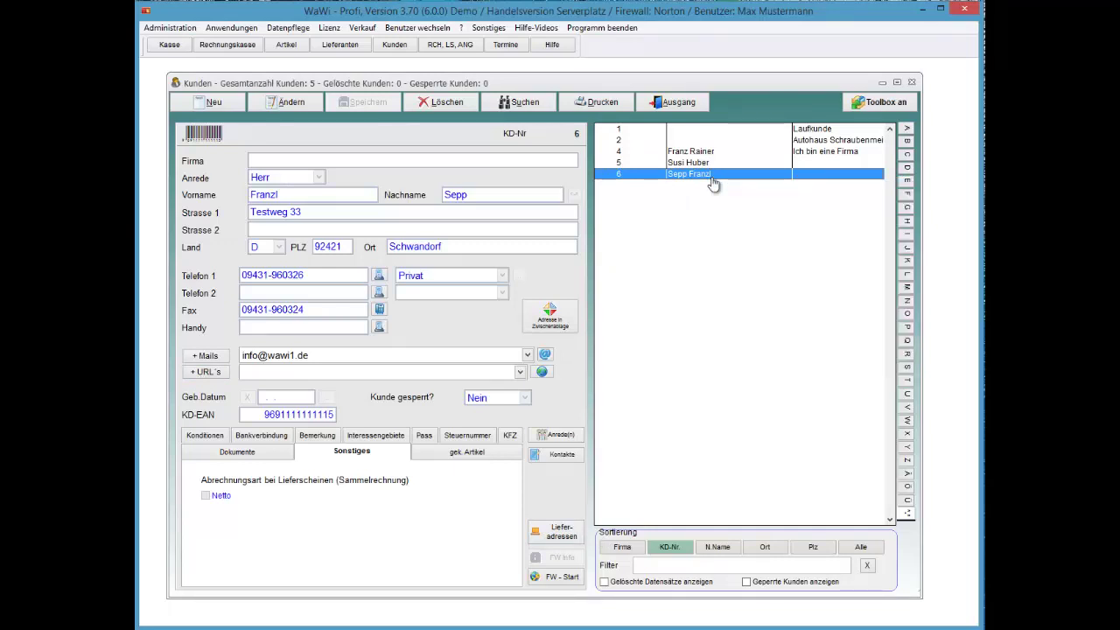
pyautogui.press('F12')
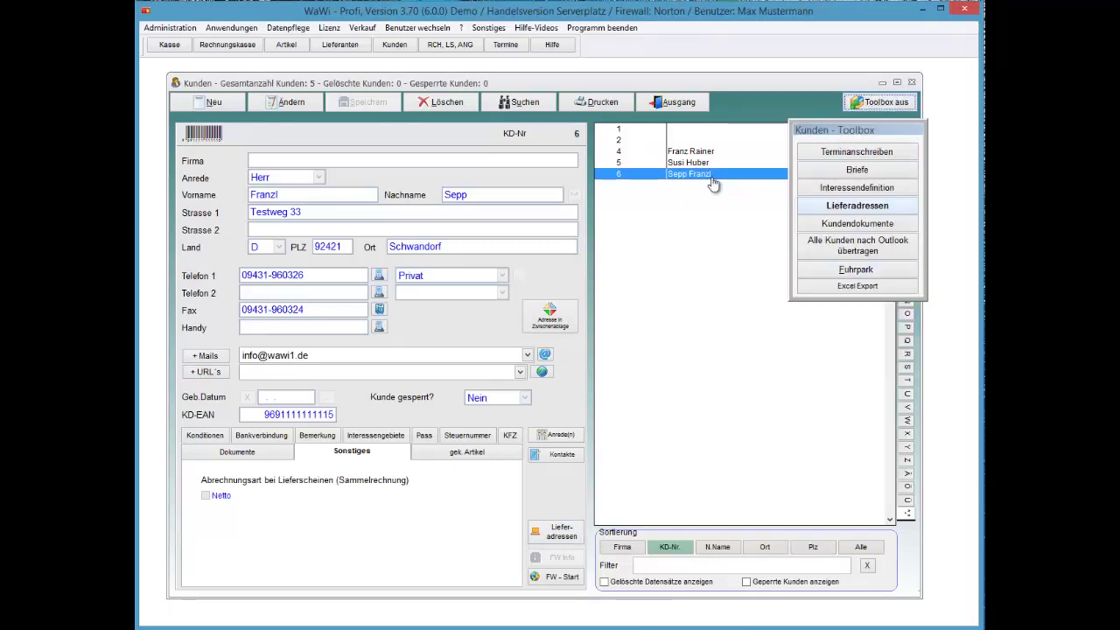
pyautogui.press('F12')
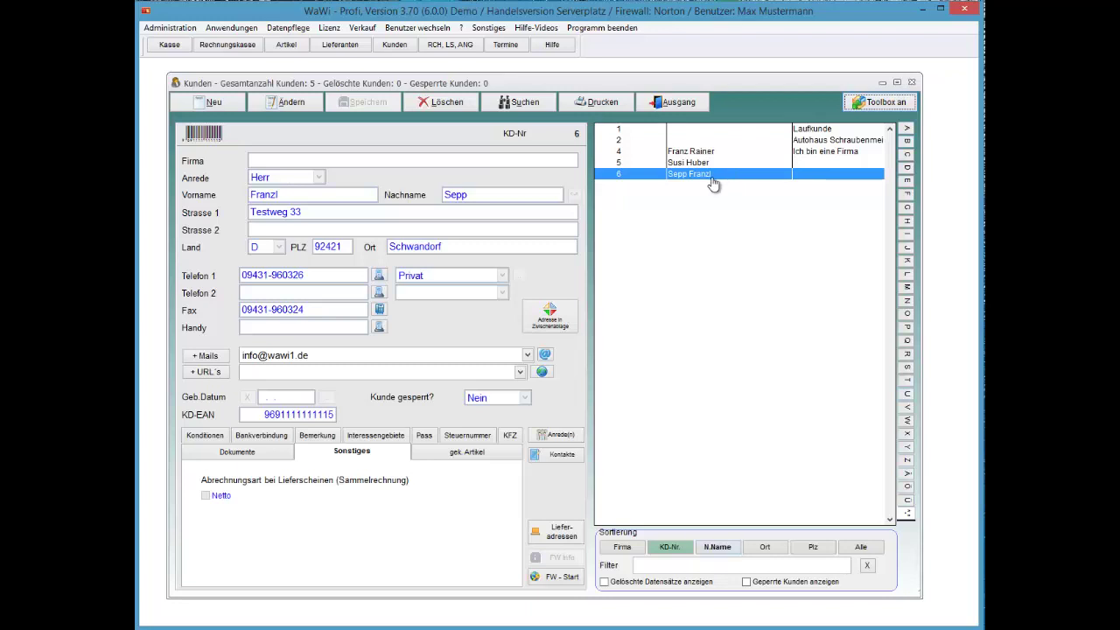
pyautogui.click(622, 547)
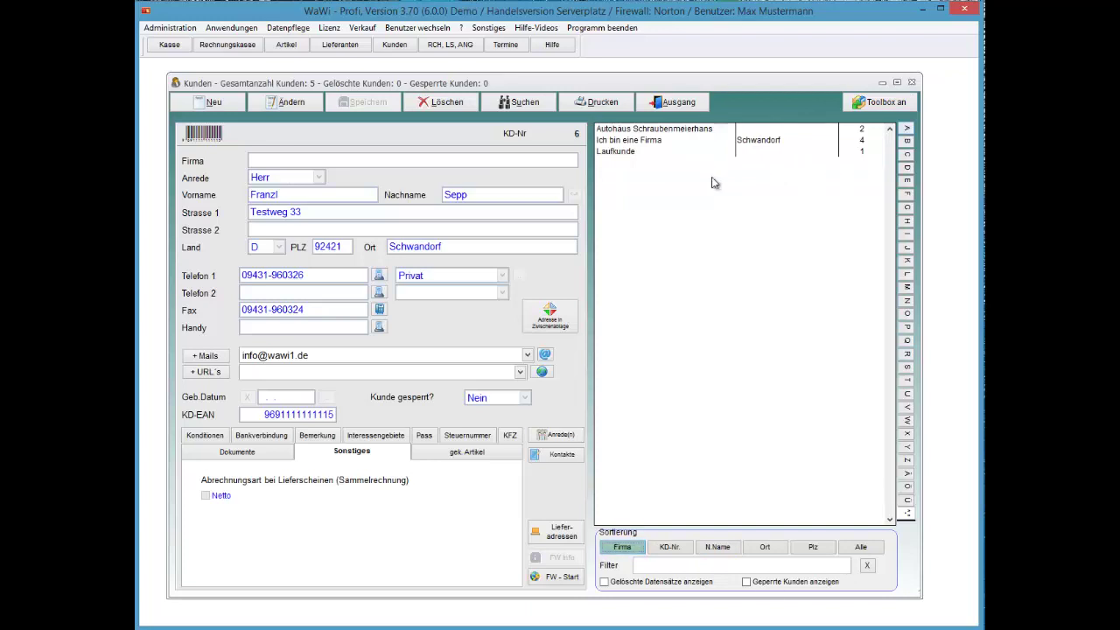
pyautogui.press('a')
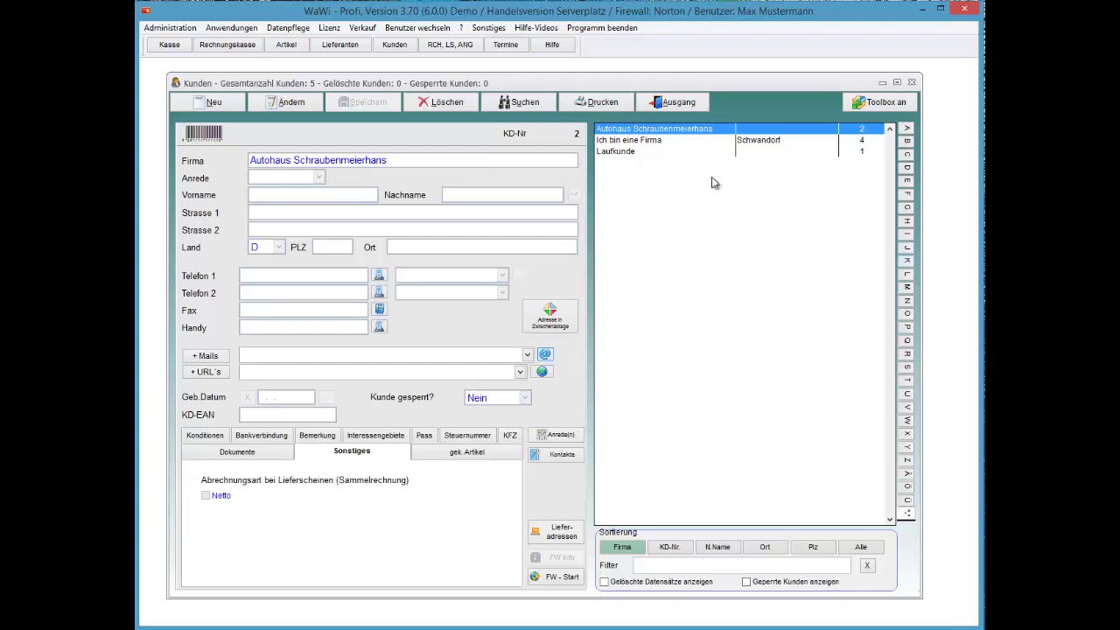
pyautogui.press('l')
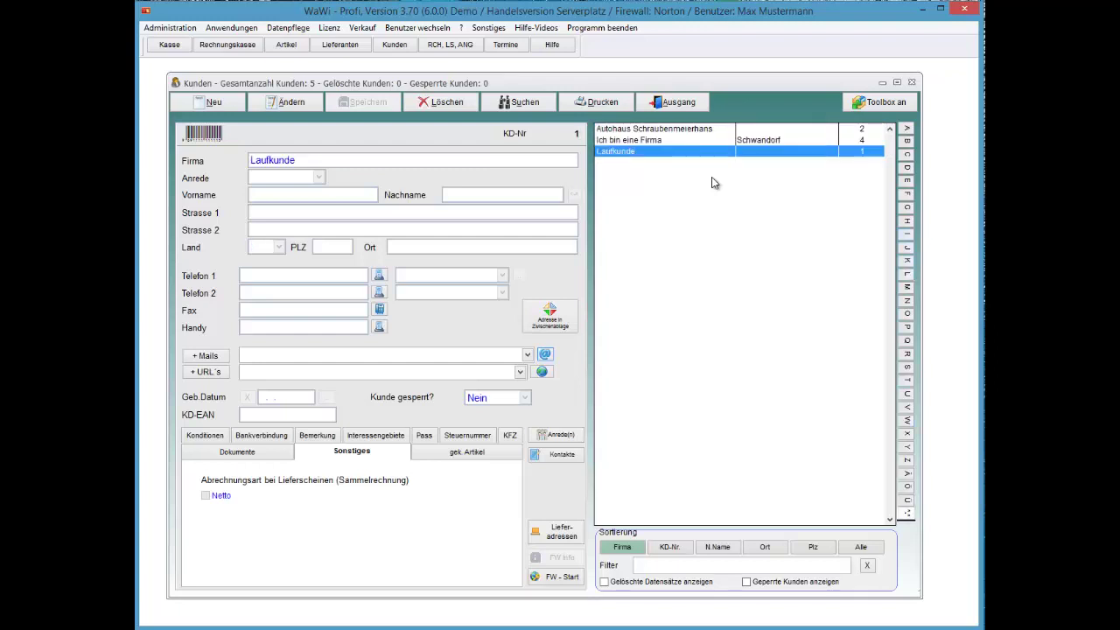
pyautogui.press('i')
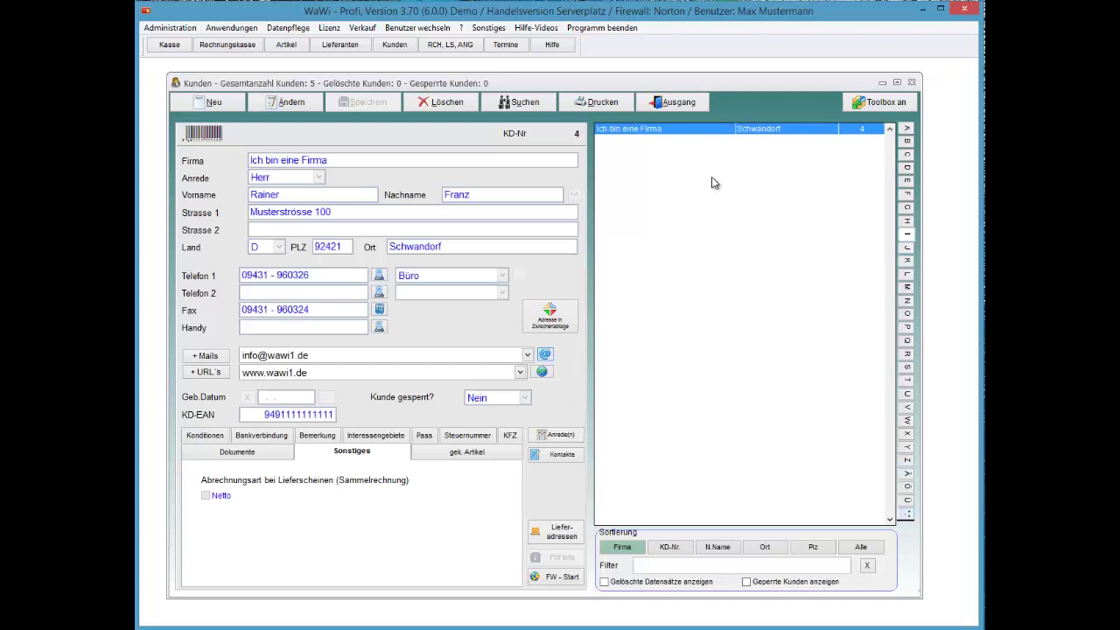
pyautogui.hotkey('alt', 'n')
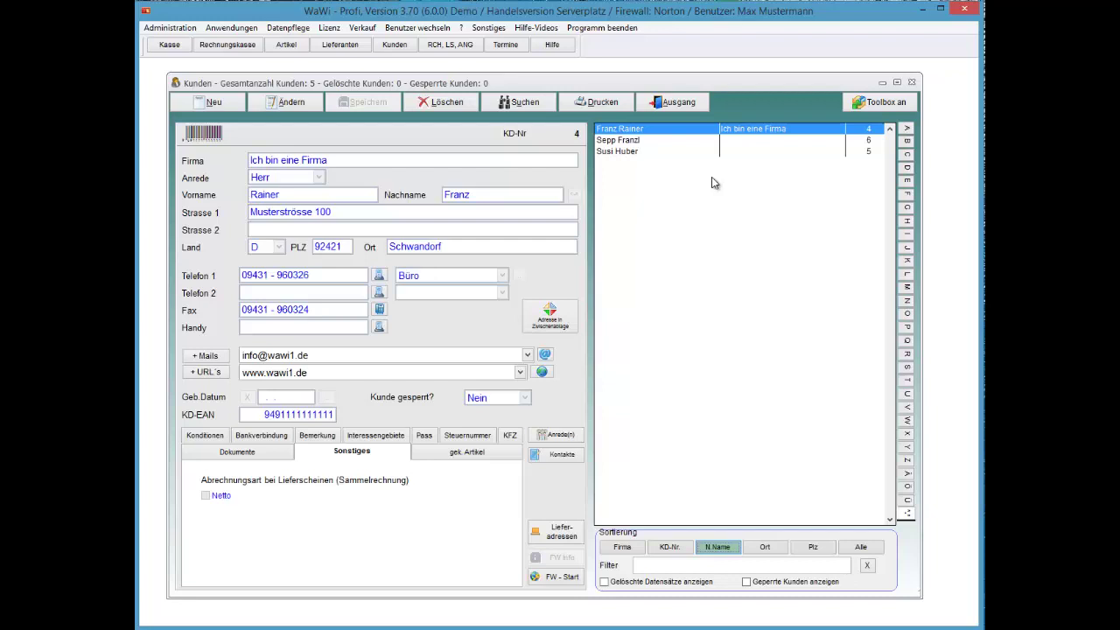
pyautogui.press('s')
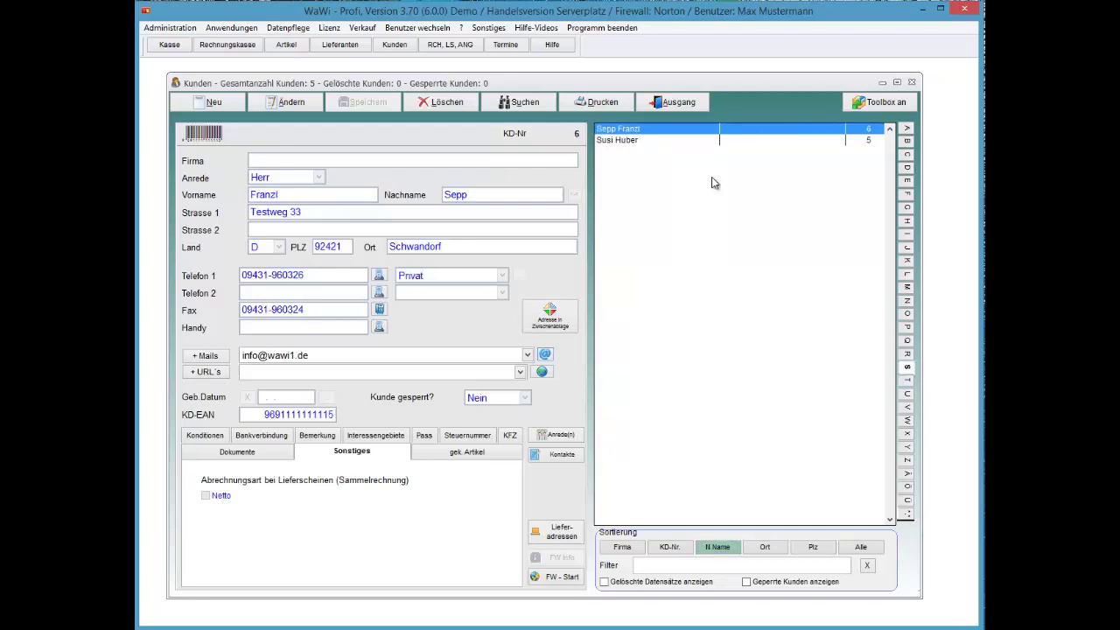
pyautogui.press('*')
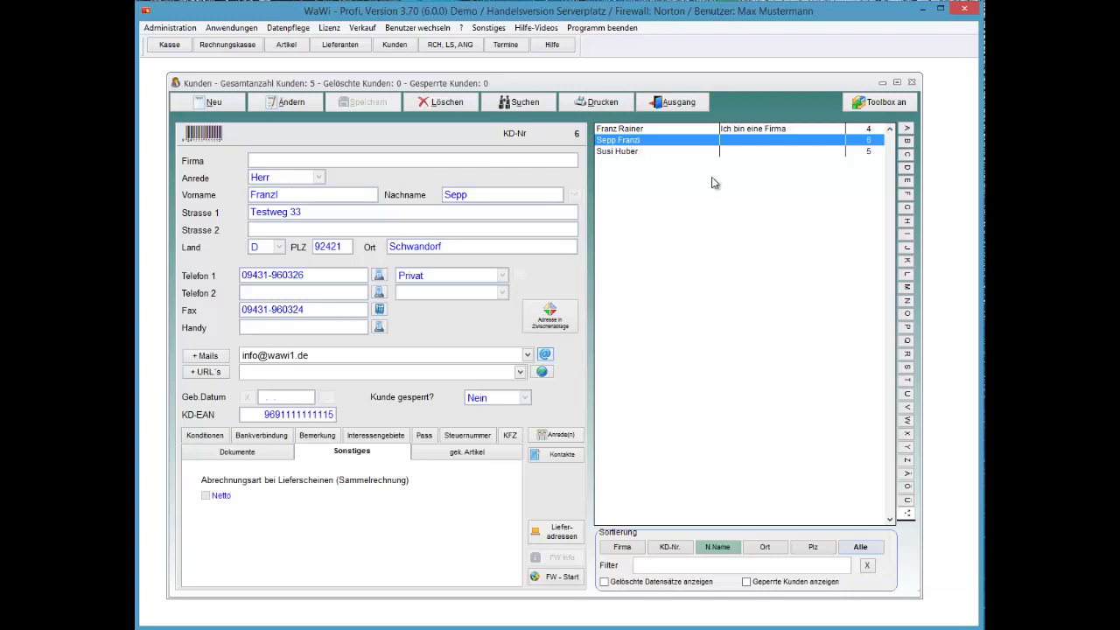
pyautogui.press('Return')
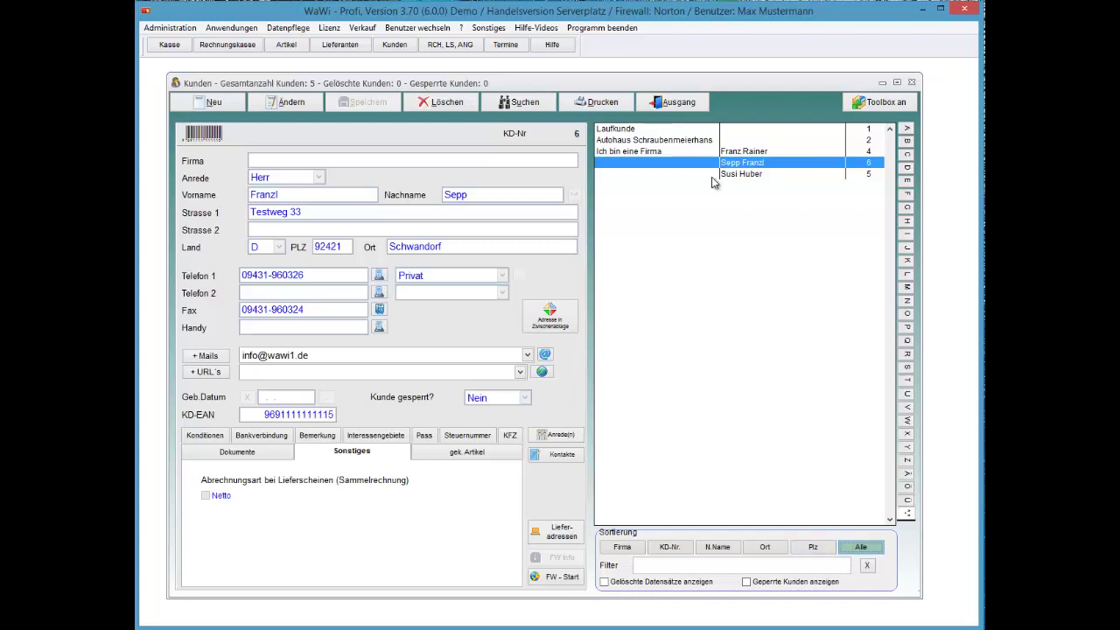
pyautogui.press('Tab')
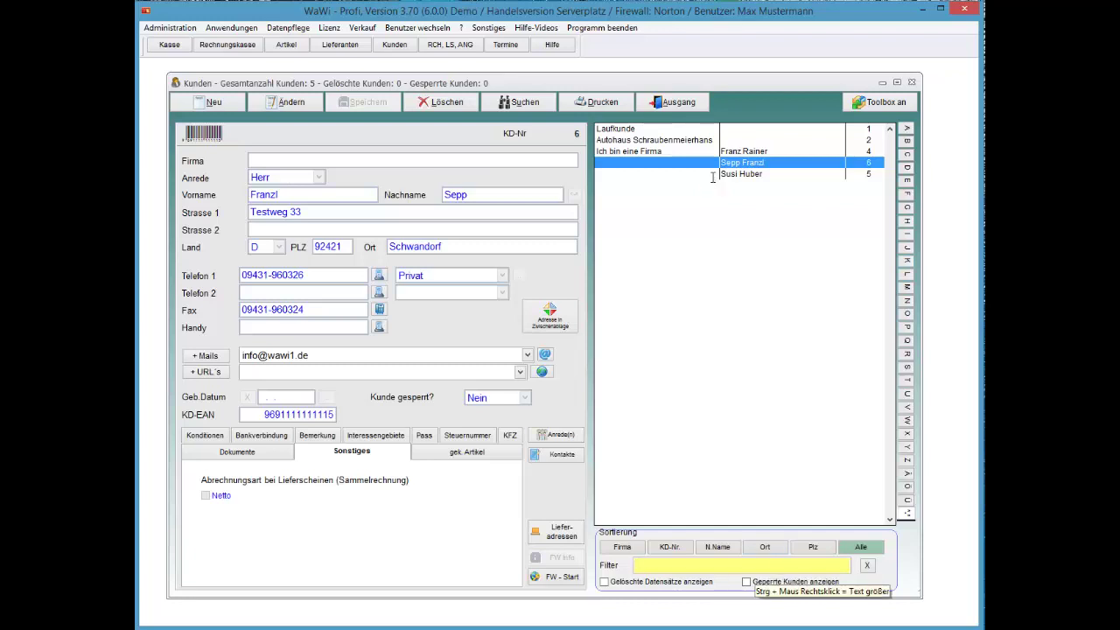
# Step: Filter customers by postcode 92421, browse matches nos. 4 and 6, then clear the filter
pyautogui.write('92421')
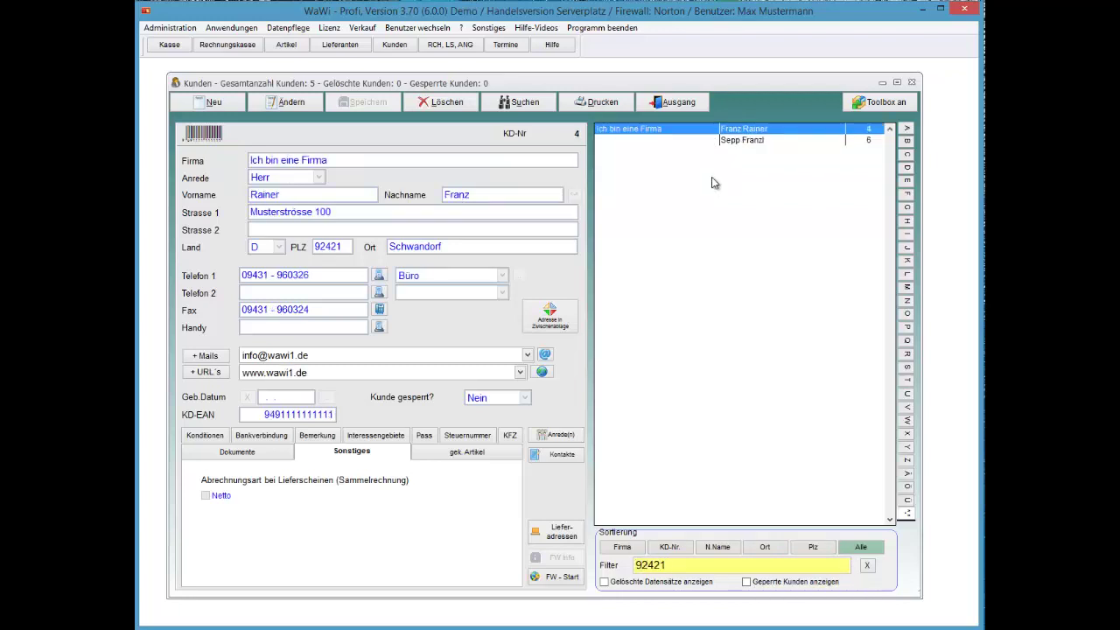
pyautogui.press('Down')
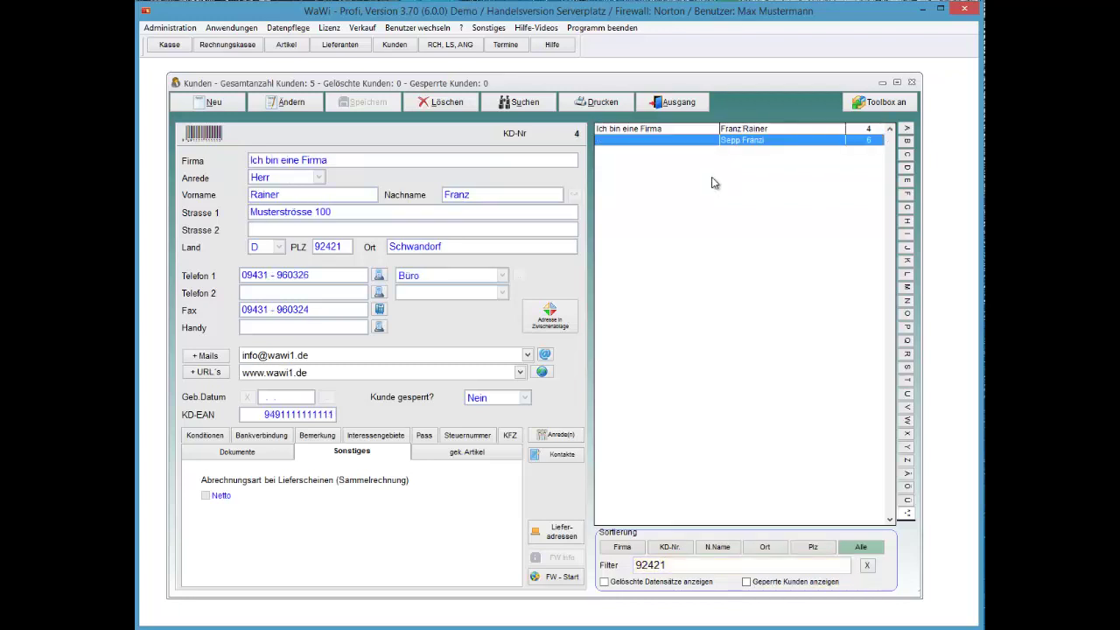
pyautogui.press('Up')
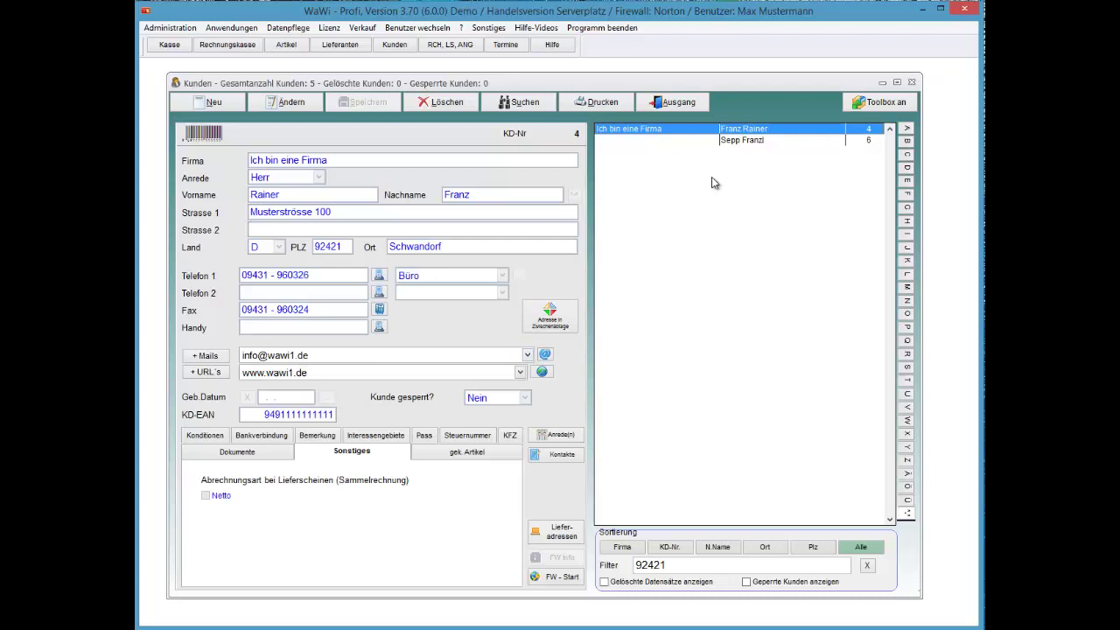
pyautogui.press('Tab')
pyautogui.press('space')
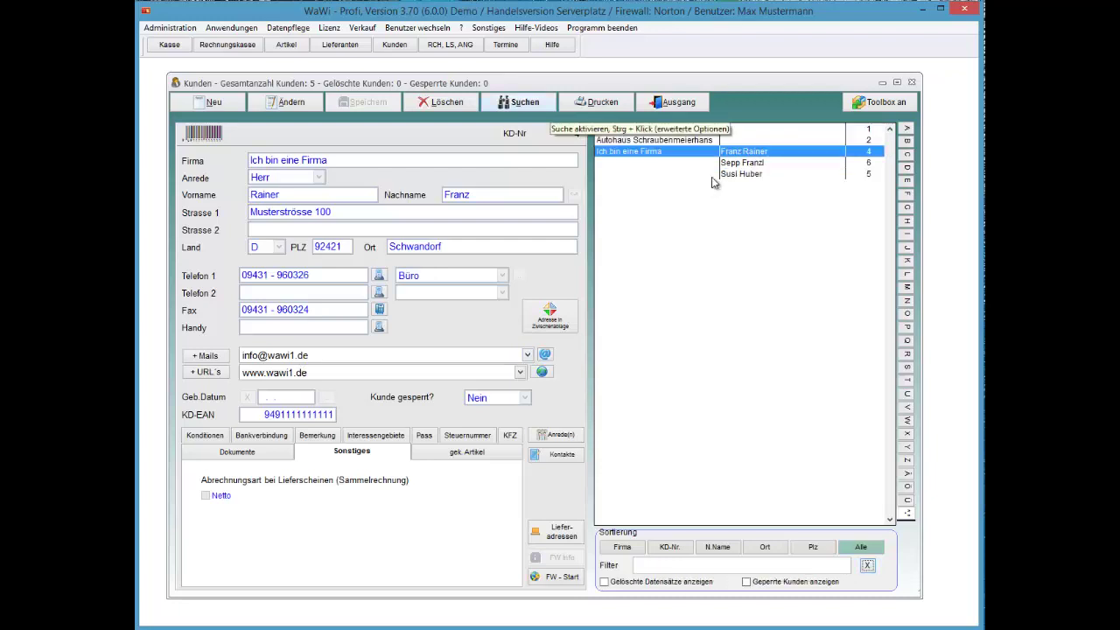
# Step: Search all customers for 92421, stepping through matches until customer no. 6 is reached
pyautogui.hotkey('alt', 's')
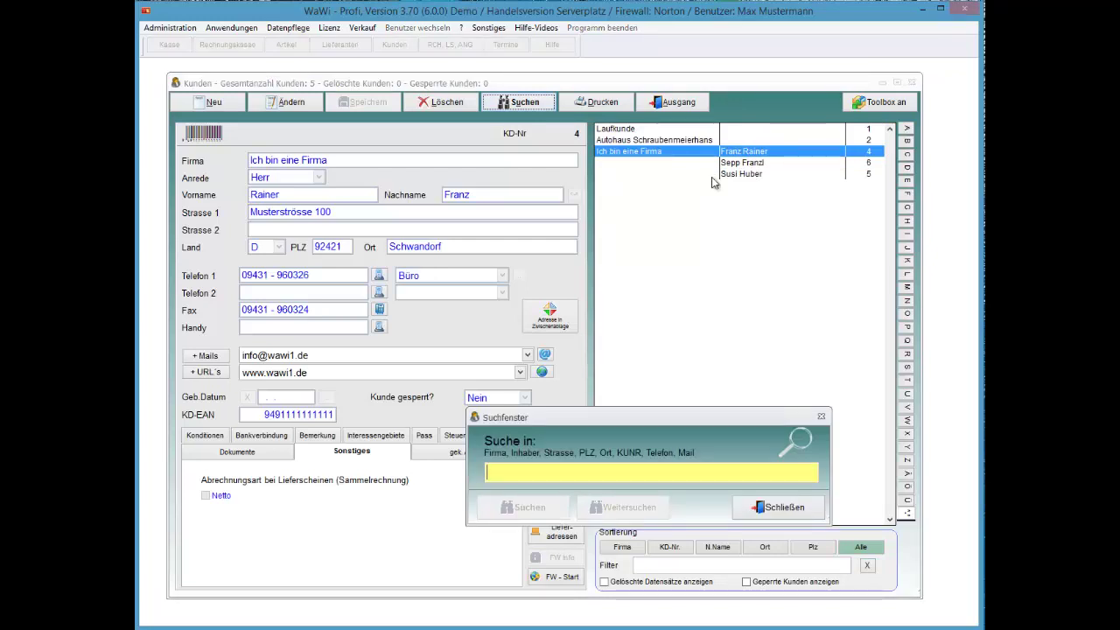
pyautogui.write('92421')
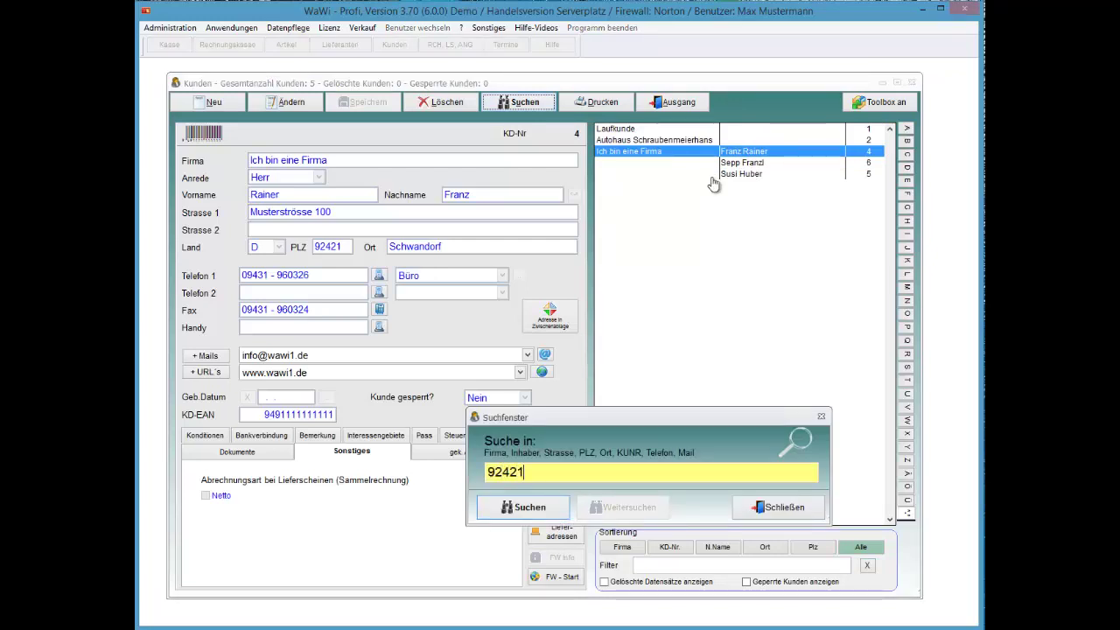
pyautogui.press('Return')
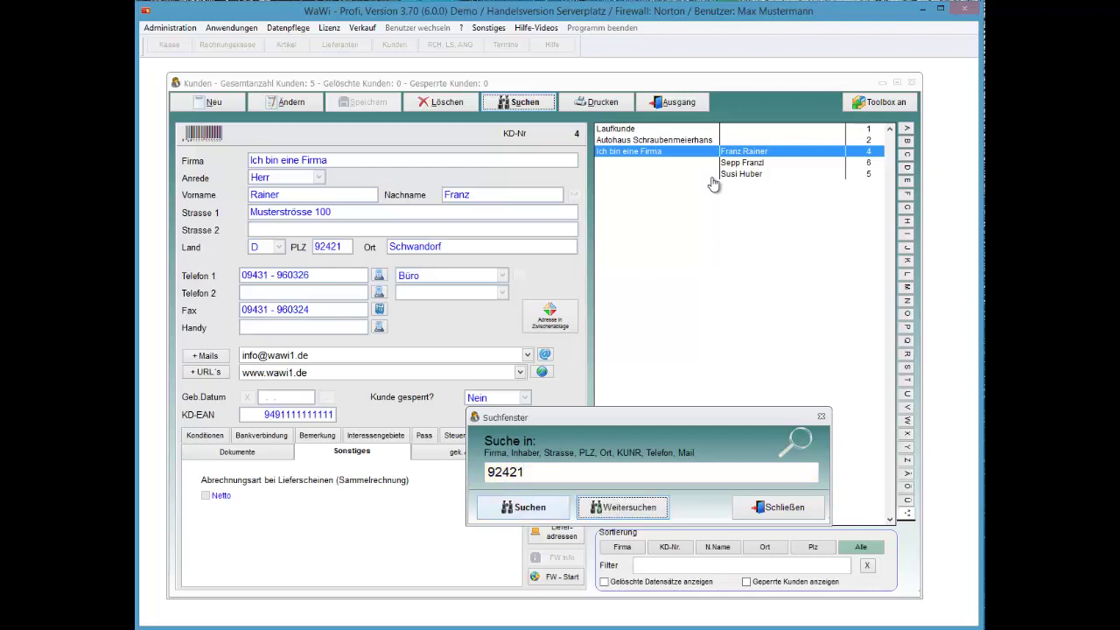
pyautogui.press('Return')
pyautogui.press('Return')
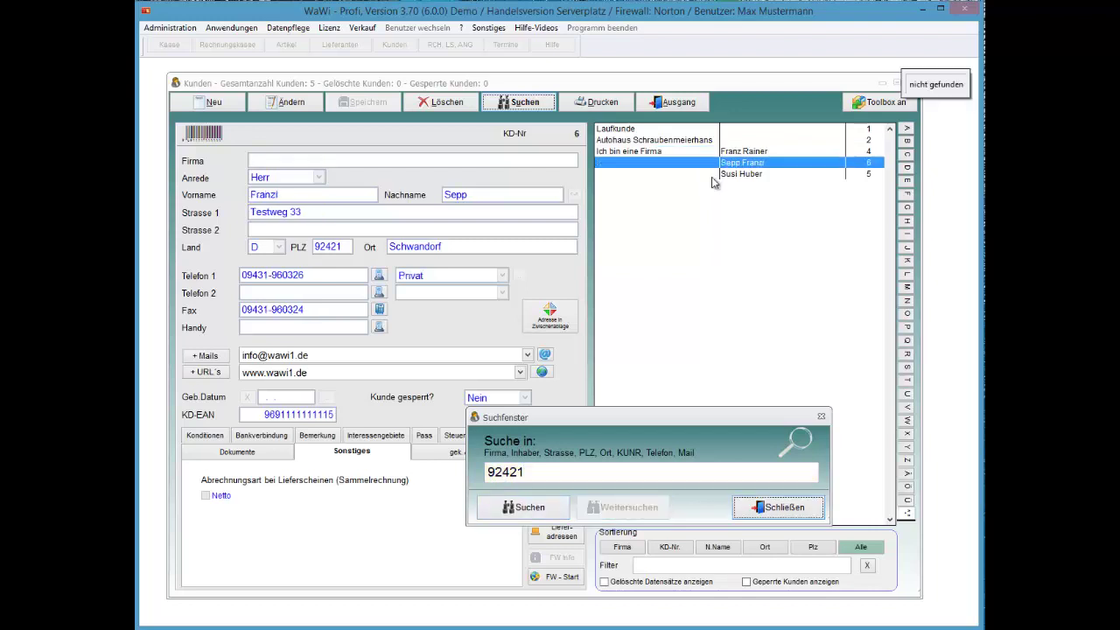
pyautogui.press('Tab')
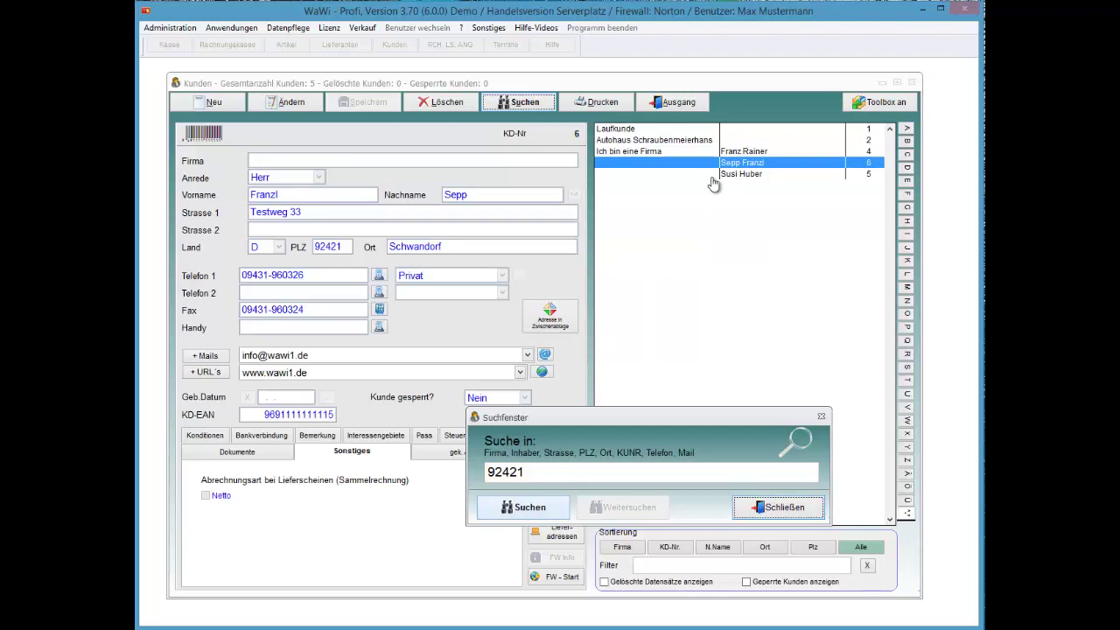
pyautogui.press('Return')
pyautogui.press('Return')
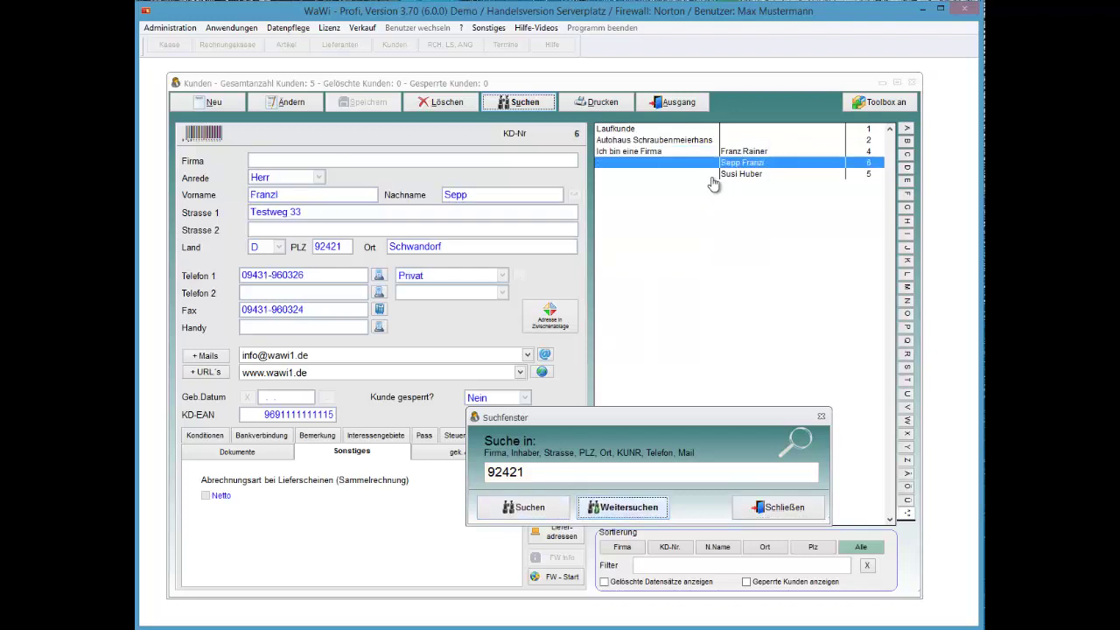
pyautogui.press('Return')
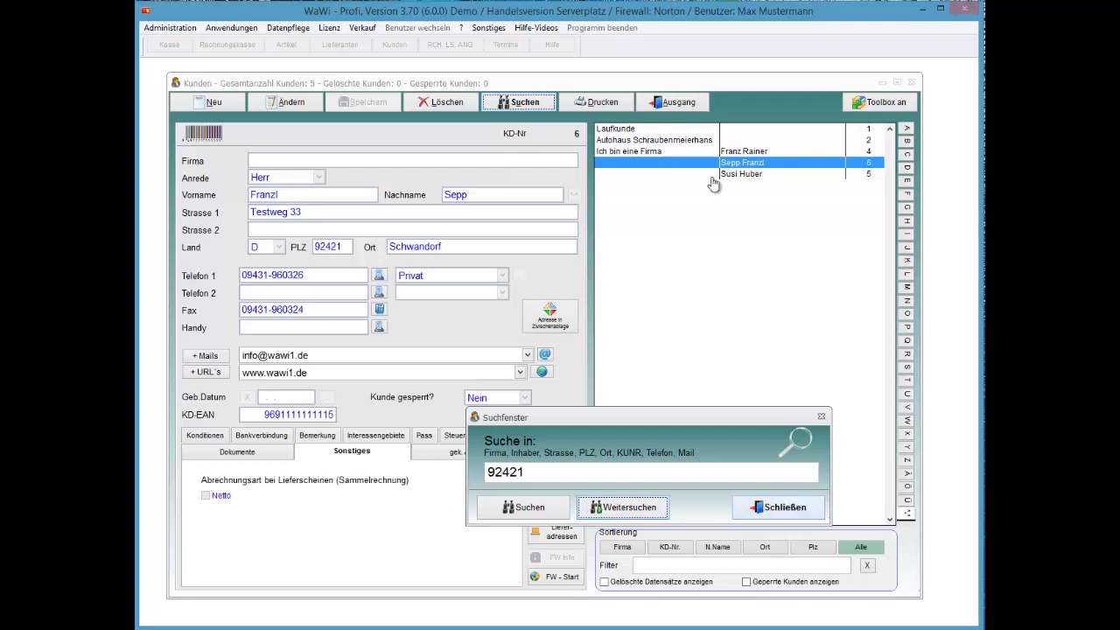
pyautogui.press('Return')
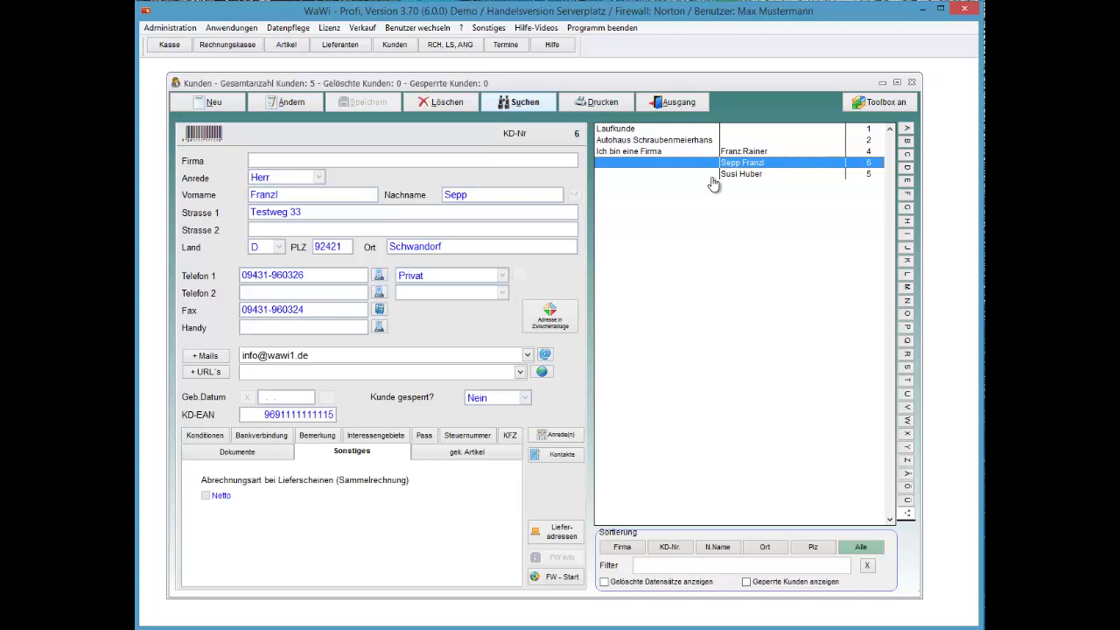
# Step: Switch to the extended search variant and narrow the customer list to 92421
pyautogui.hotkey('alt', 's')
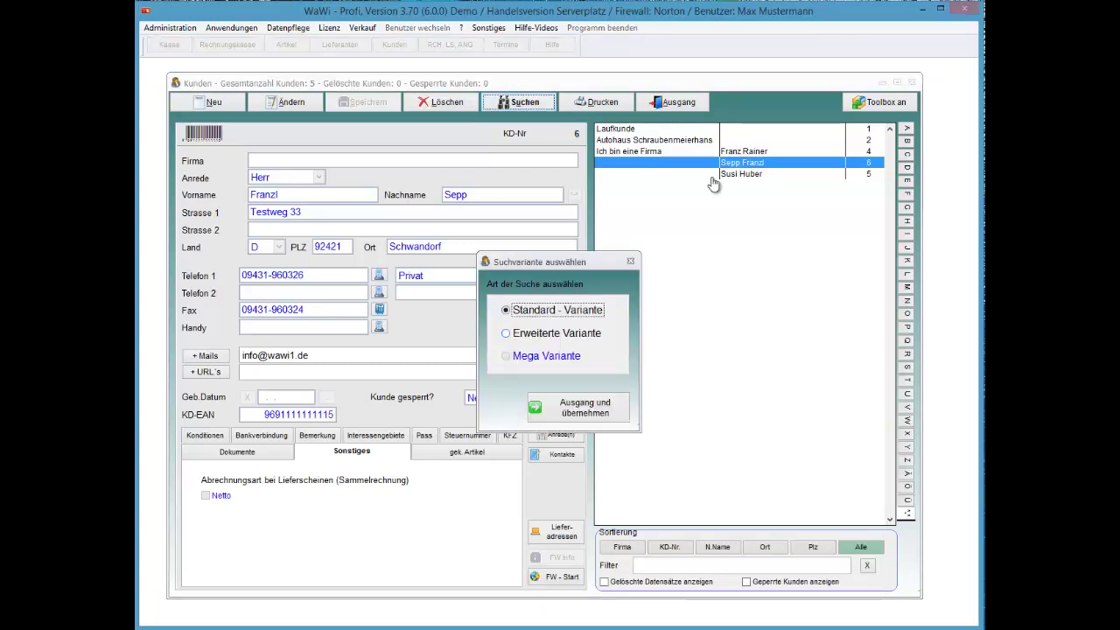
pyautogui.press('Tab')
pyautogui.press('space')
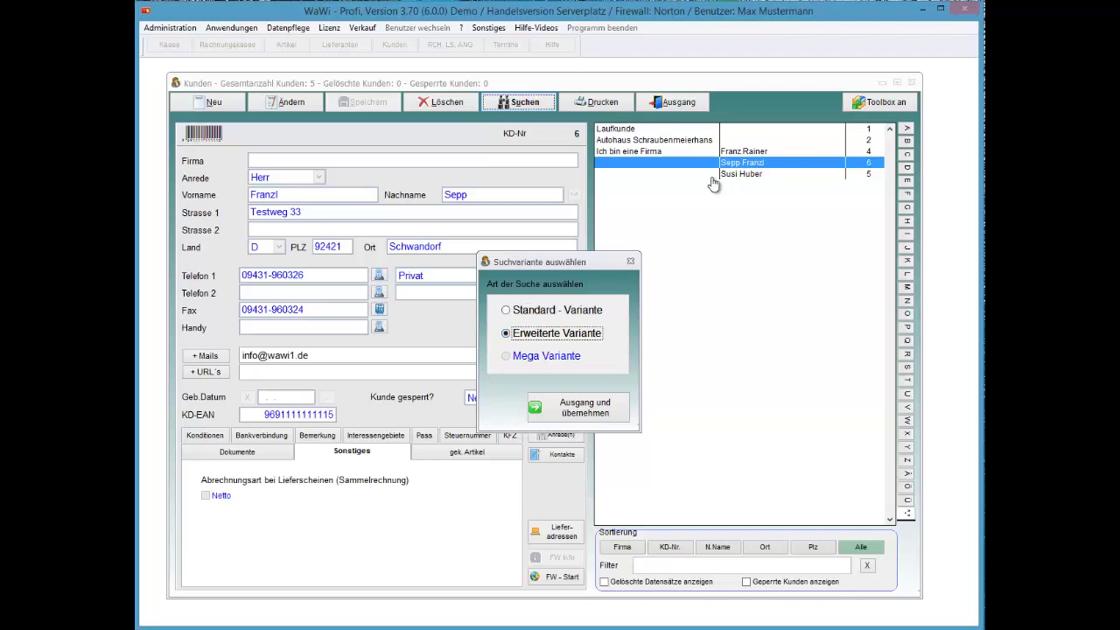
pyautogui.press('Tab')
pyautogui.press('Return')
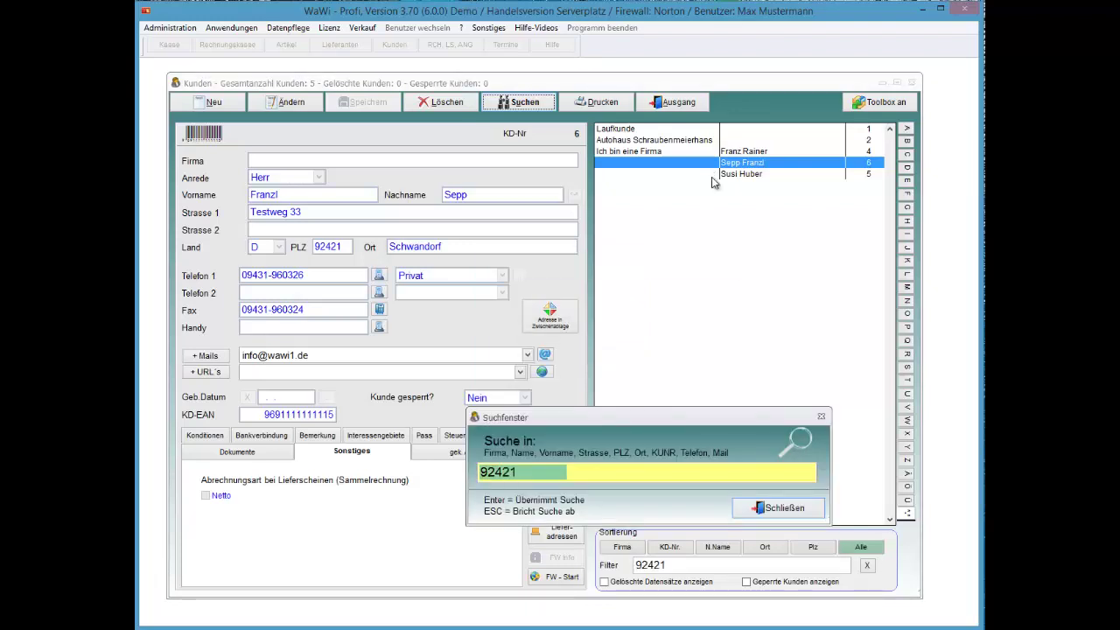
pyautogui.write('92421')
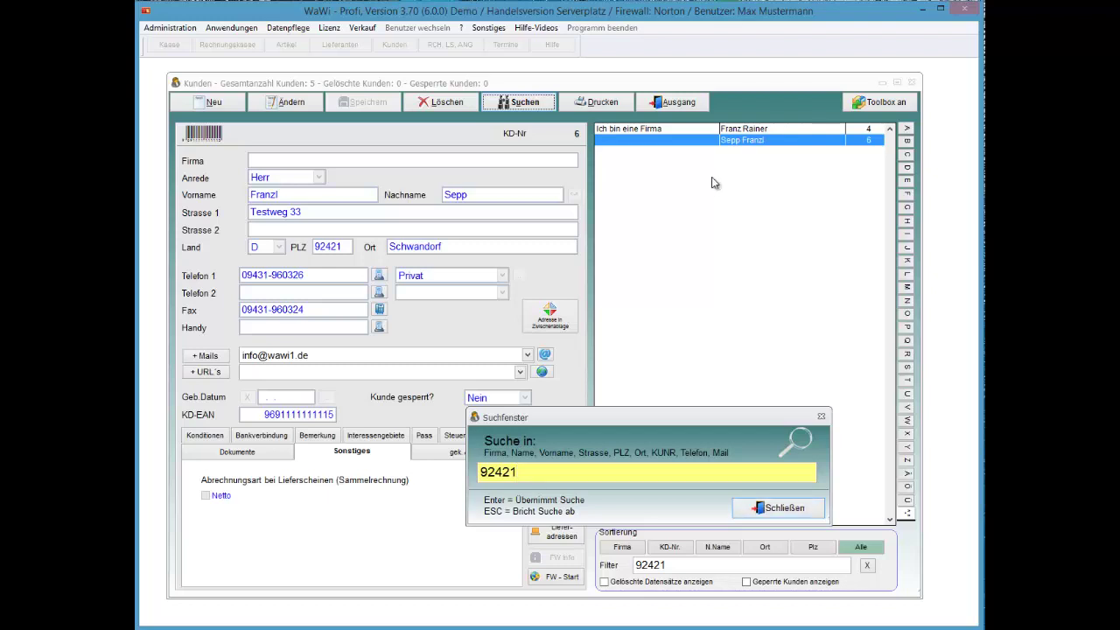
pyautogui.press('Return')
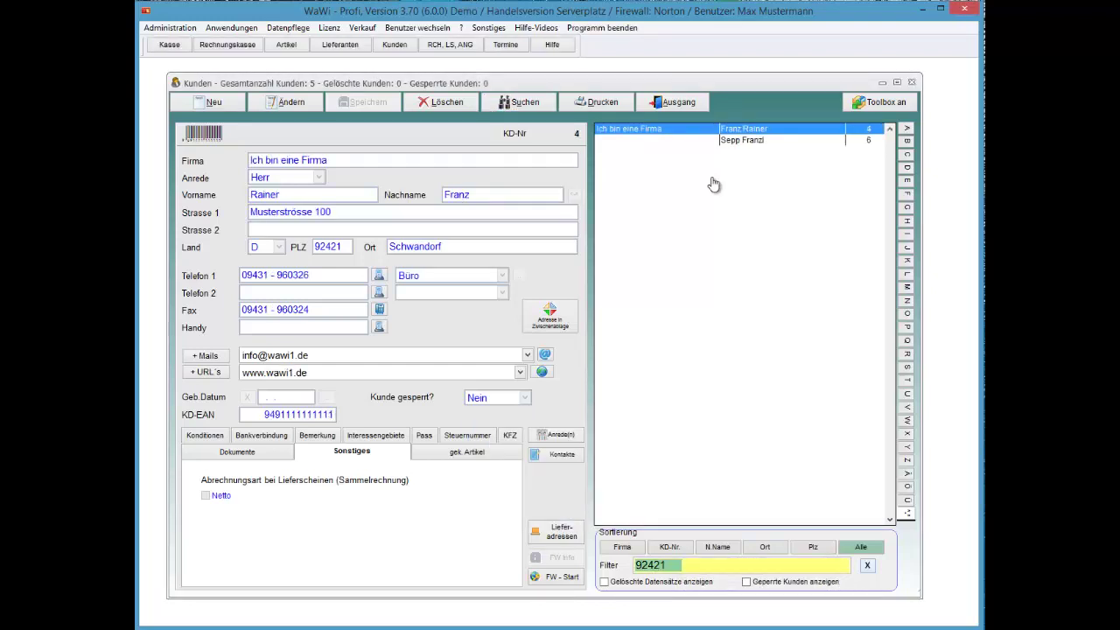
# Step: Clear the 92421 filter and briefly show, then hide, deleted customer records
pyautogui.press('Escape')
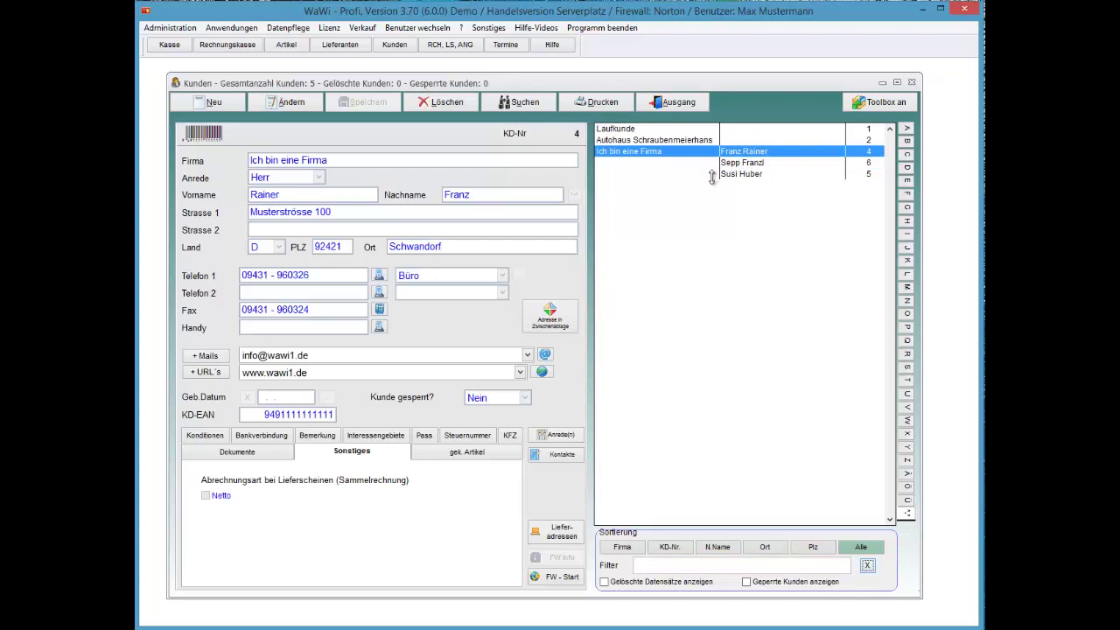
pyautogui.press('Tab')
pyautogui.press('space')
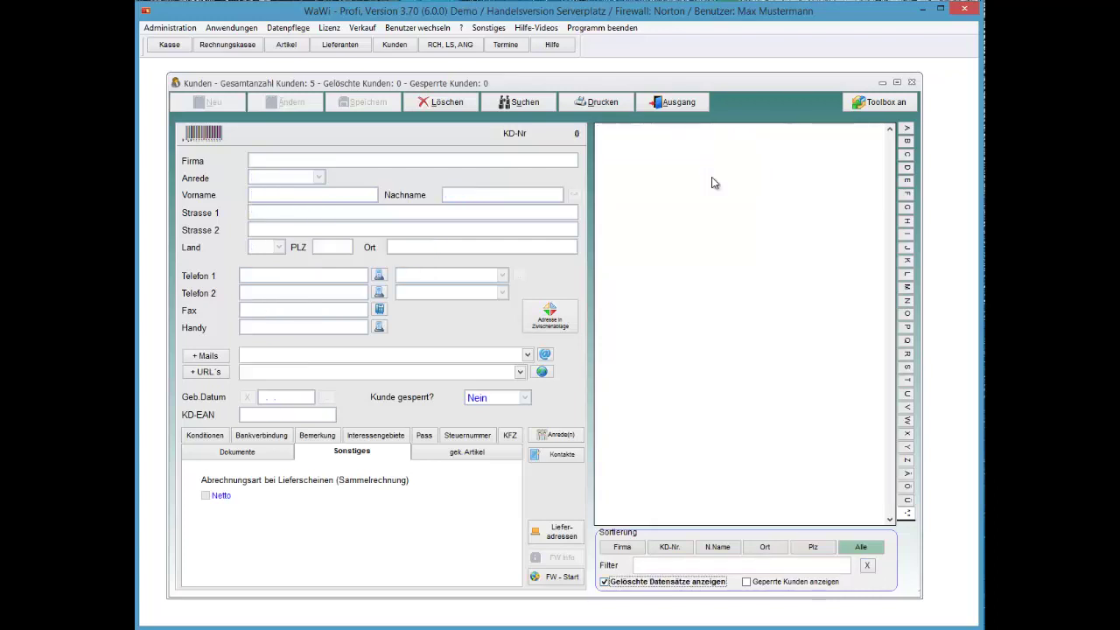
pyautogui.press('Tab')
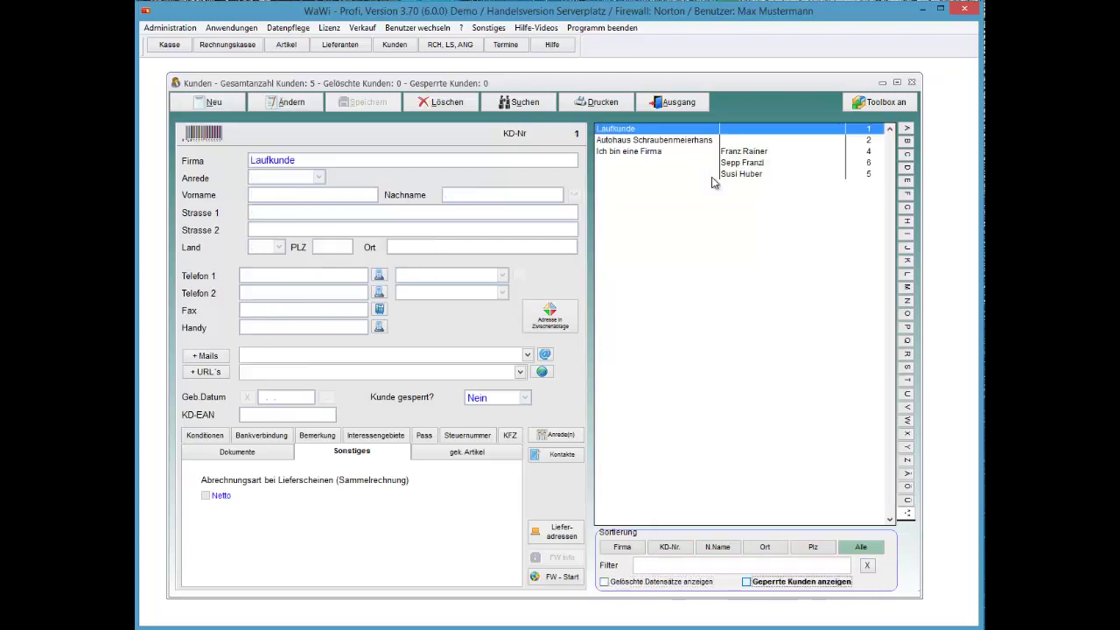
pyautogui.press('space')
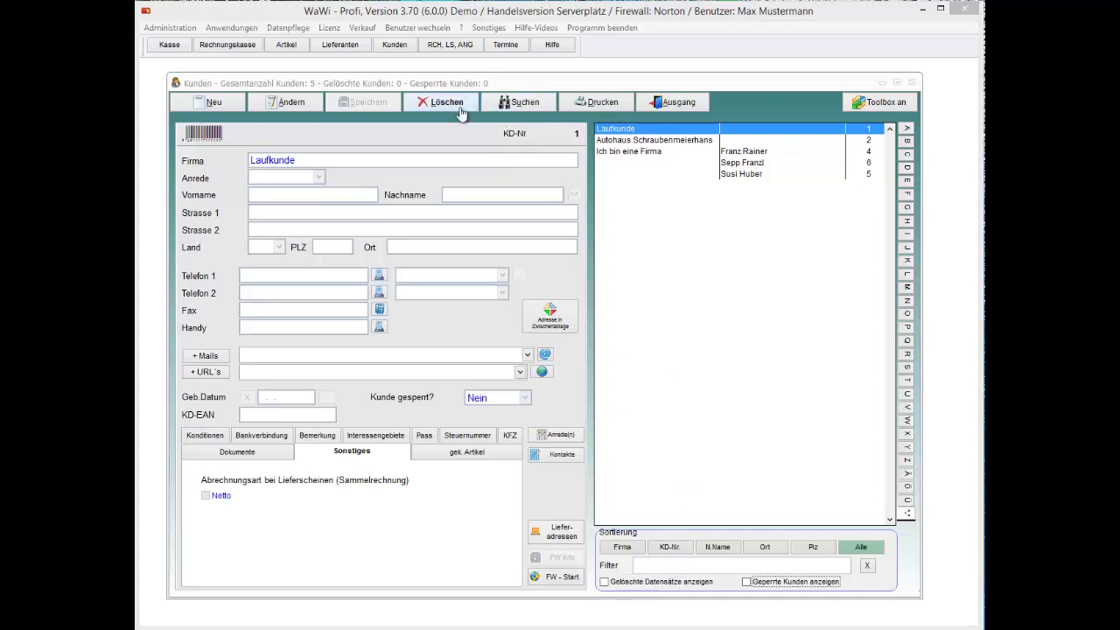
# Step: Browse the customers' purchased articles, then leave Kunden and open the Kasse till
pyautogui.click(679, 170)
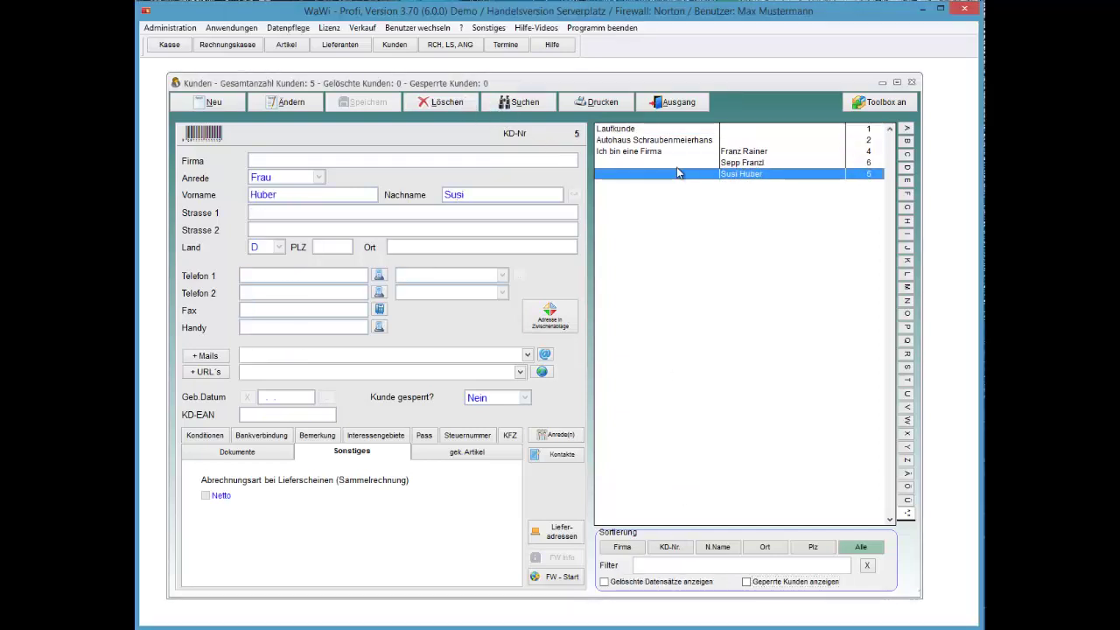
pyautogui.hotkey('alt', 'l')
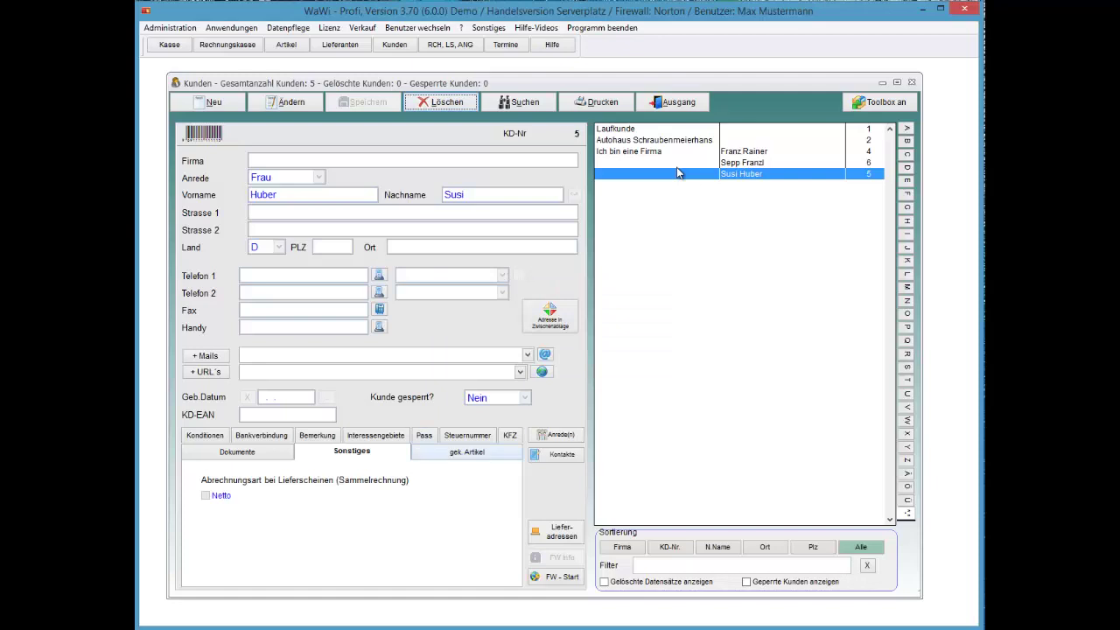
pyautogui.hotkey('ctrl', 'Tab')
pyautogui.press('Up')
pyautogui.press('Up')
pyautogui.press('Up')
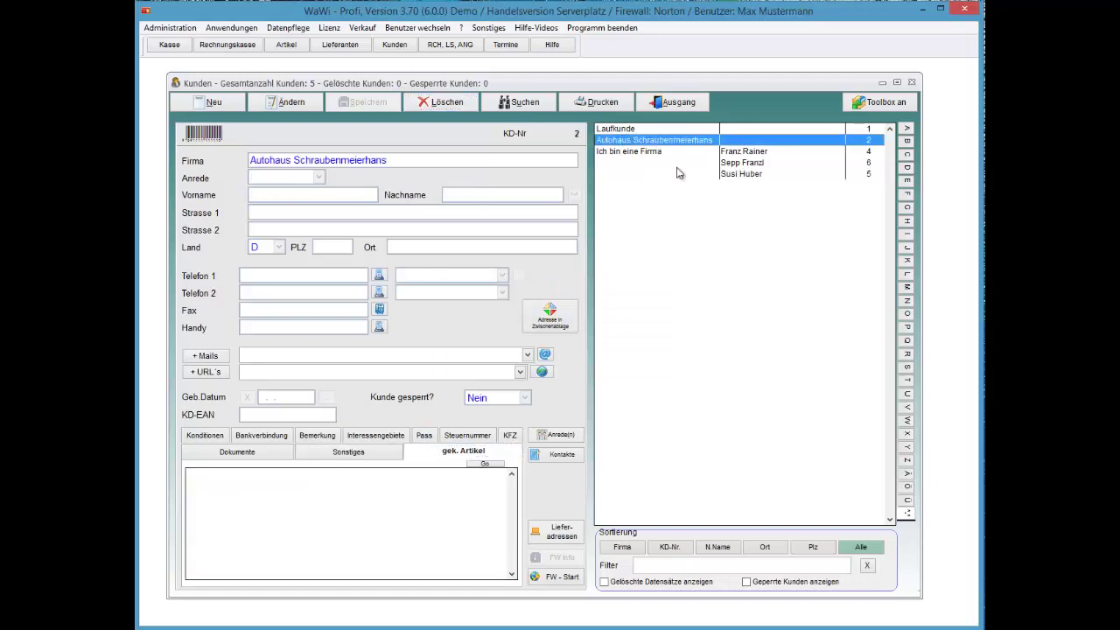
pyautogui.press('Down')
pyautogui.press('Up')
pyautogui.press('Up')
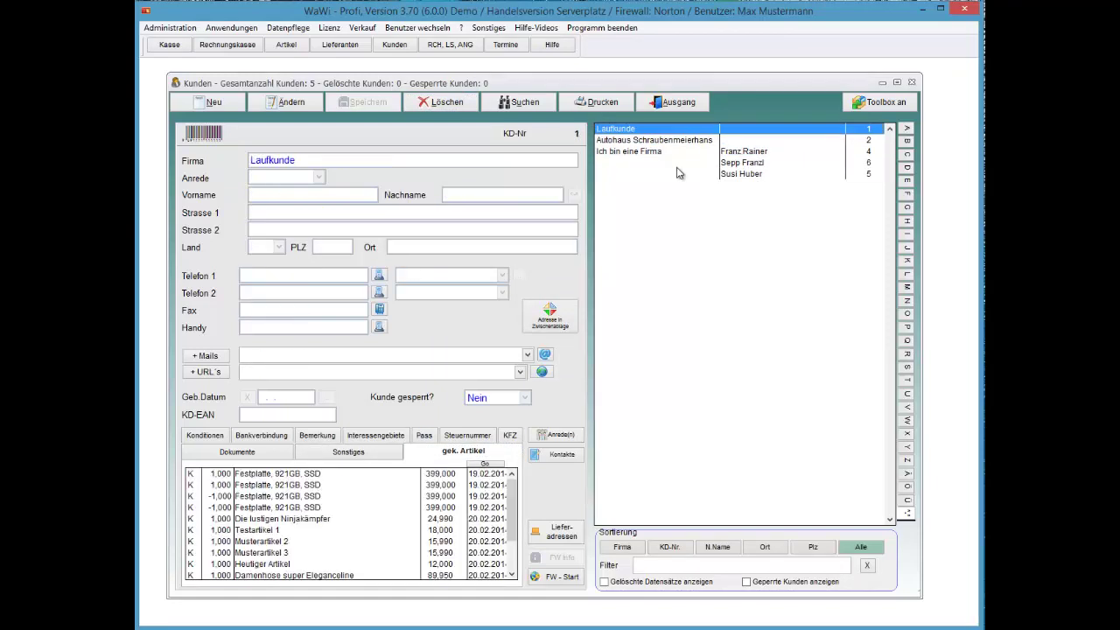
pyautogui.press('Down')
pyautogui.press('Down')
pyautogui.press('Down')
pyautogui.press('Down')
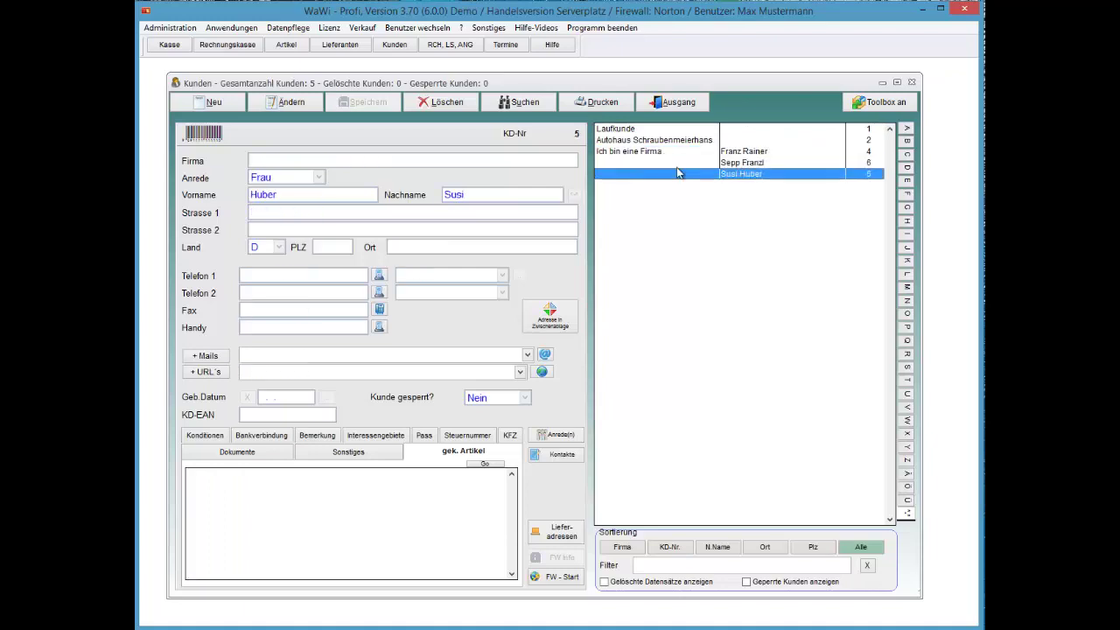
pyautogui.press('Escape')
pyautogui.click(677, 166)
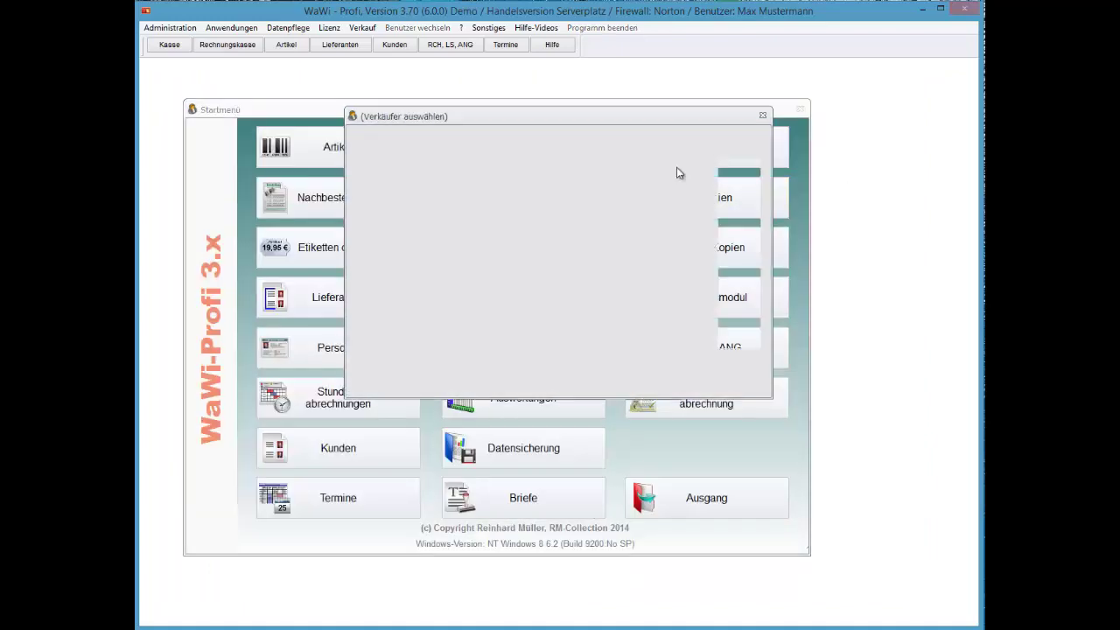
# Step: Confirm the seller and sales day 22 February 2014, and add article number 10
pyautogui.press('Return')
pyautogui.press('Return')
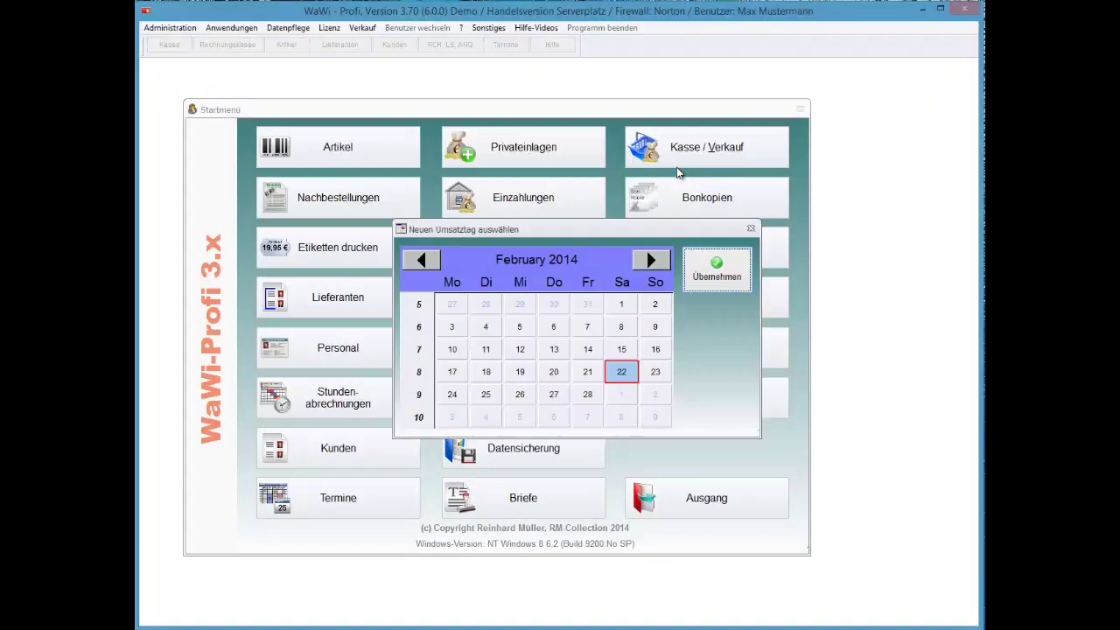
pyautogui.press('Return')
pyautogui.press('Return')
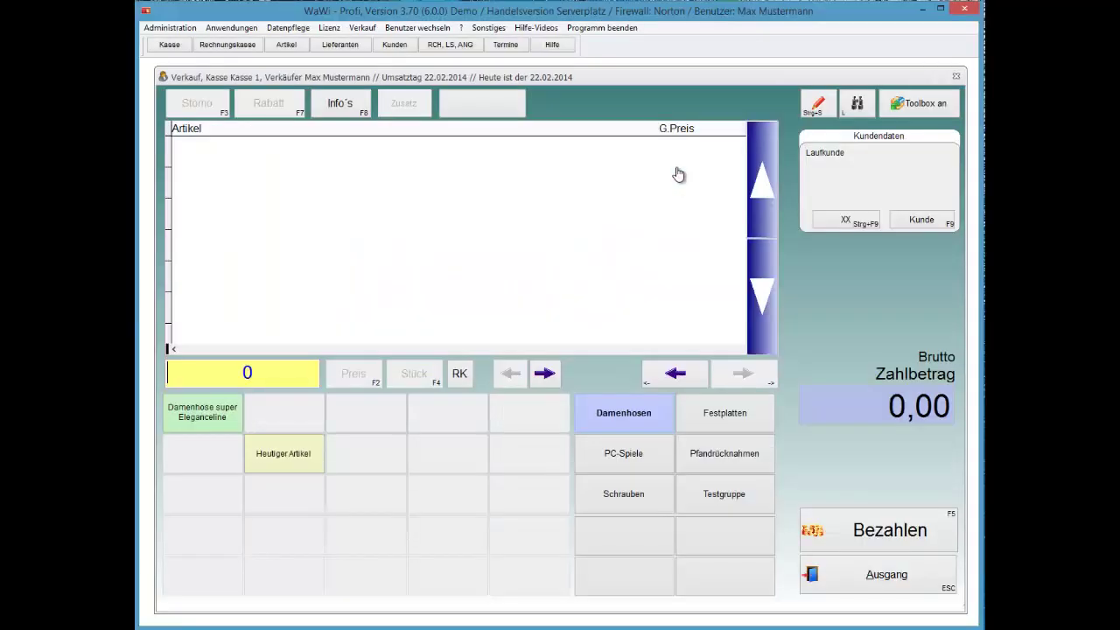
pyautogui.press('Return')
pyautogui.write('10')
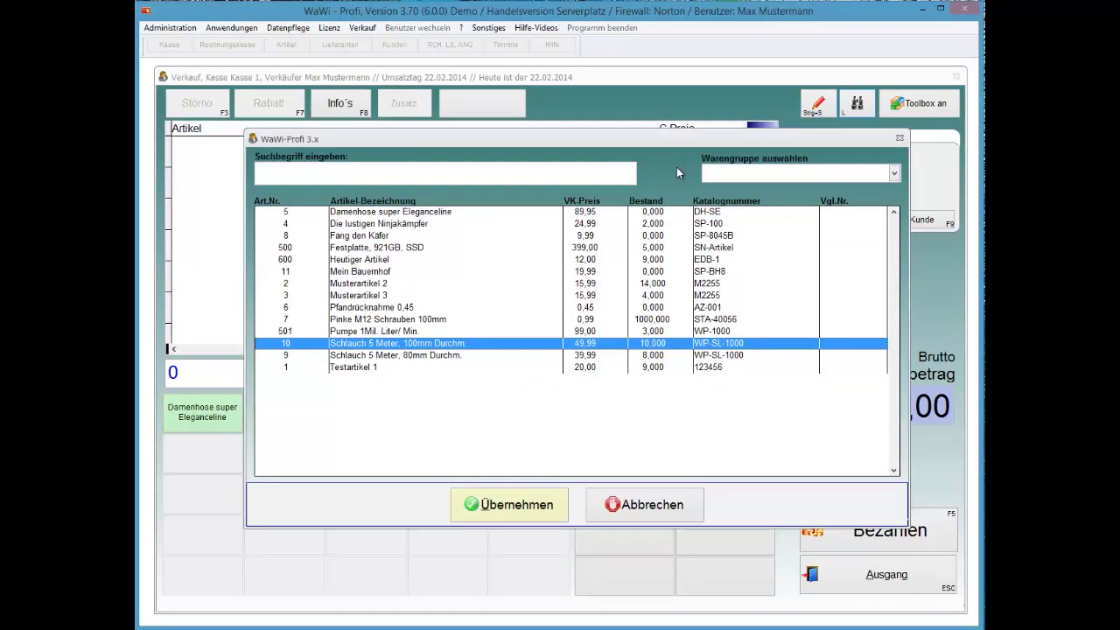
pyautogui.press('Return')
pyautogui.press('Return')
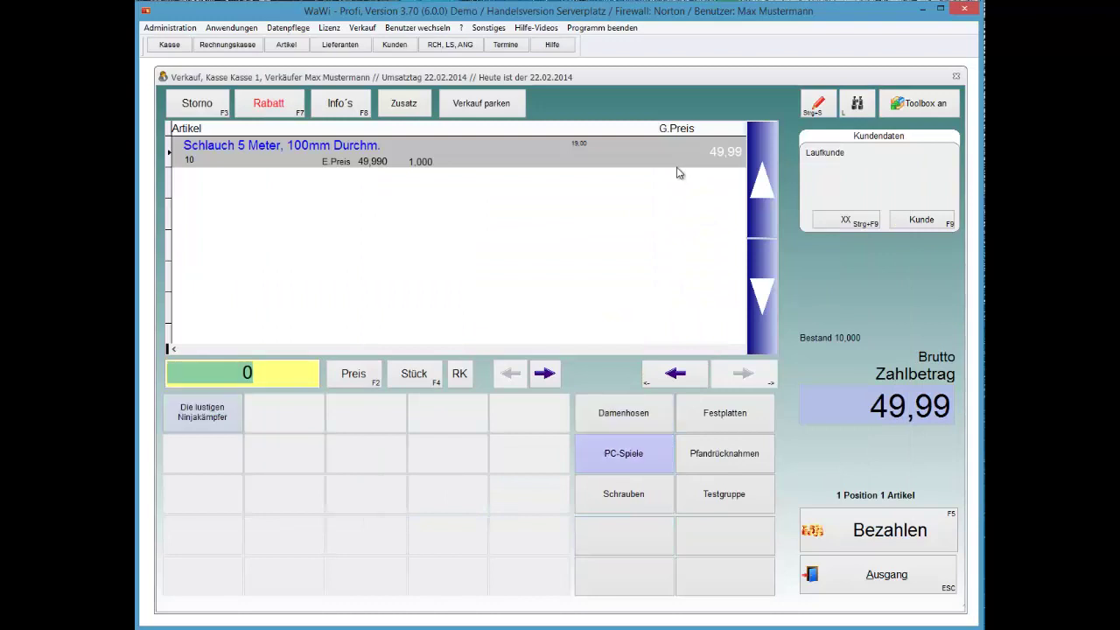
# Step: Assign customer no. 6 to the sale via the F9 customer search
pyautogui.press('F9')
pyautogui.press('Down')
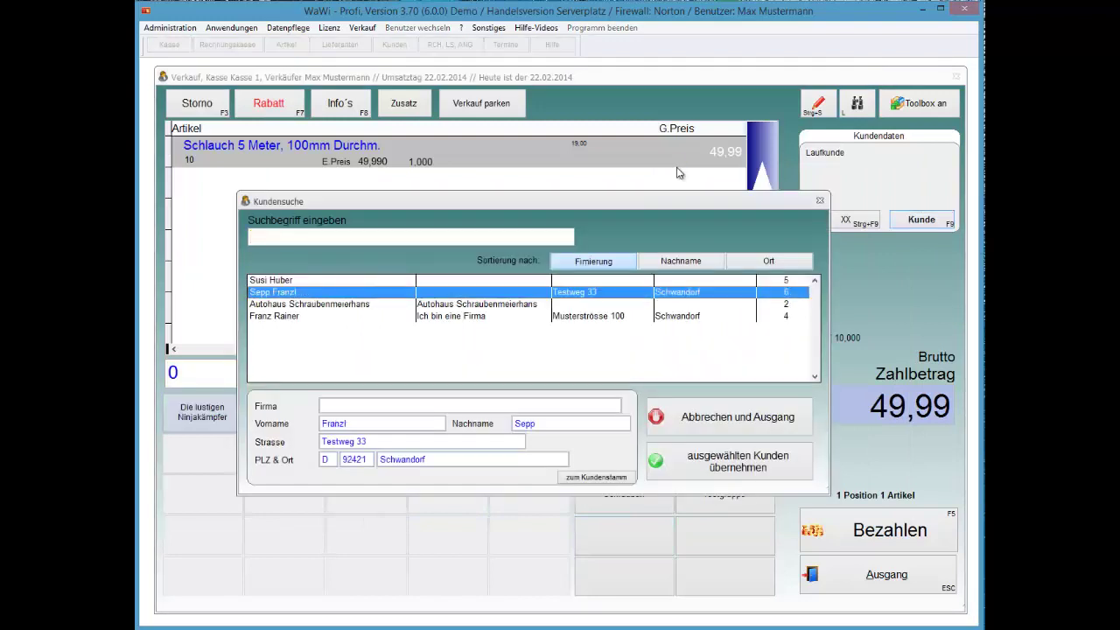
pyautogui.press('Tab')
pyautogui.press('Tab')
pyautogui.press('Return')
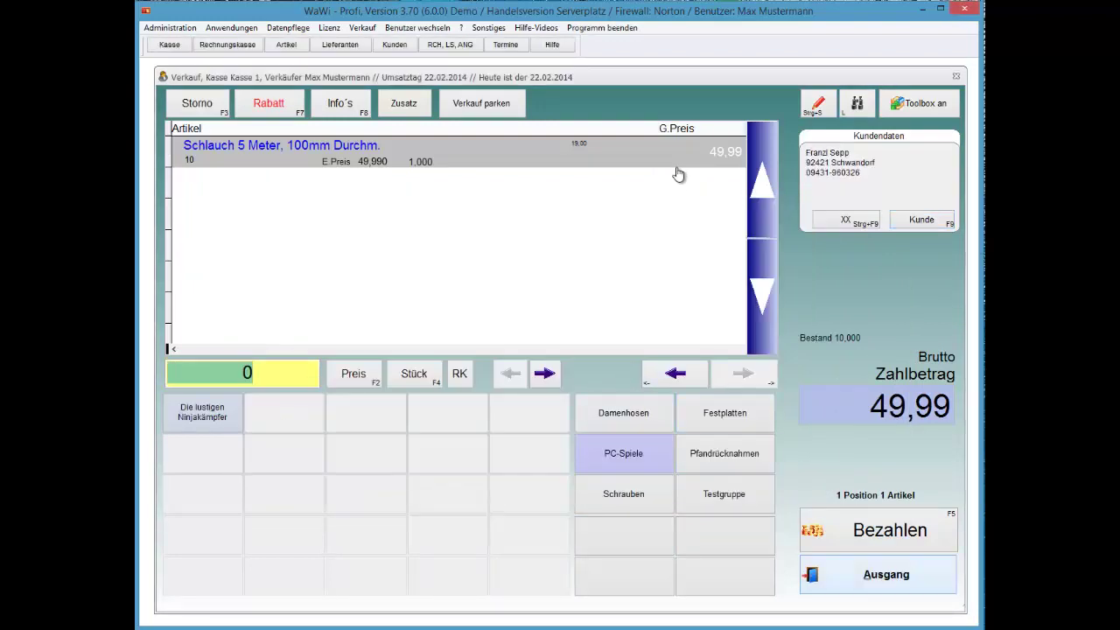
# Step: Pay the 49,99 sale with 50 in cash, without printing a receipt
pyautogui.press('F5')
pyautogui.press('F5')
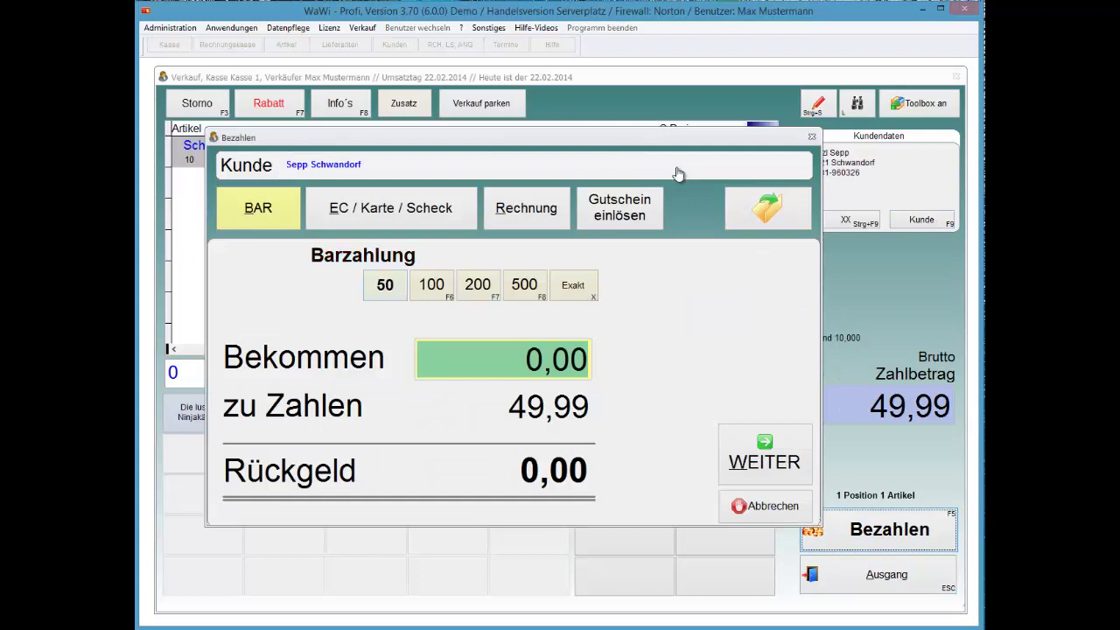
pyautogui.press('Return')
pyautogui.press('Down')
pyautogui.press('Return')
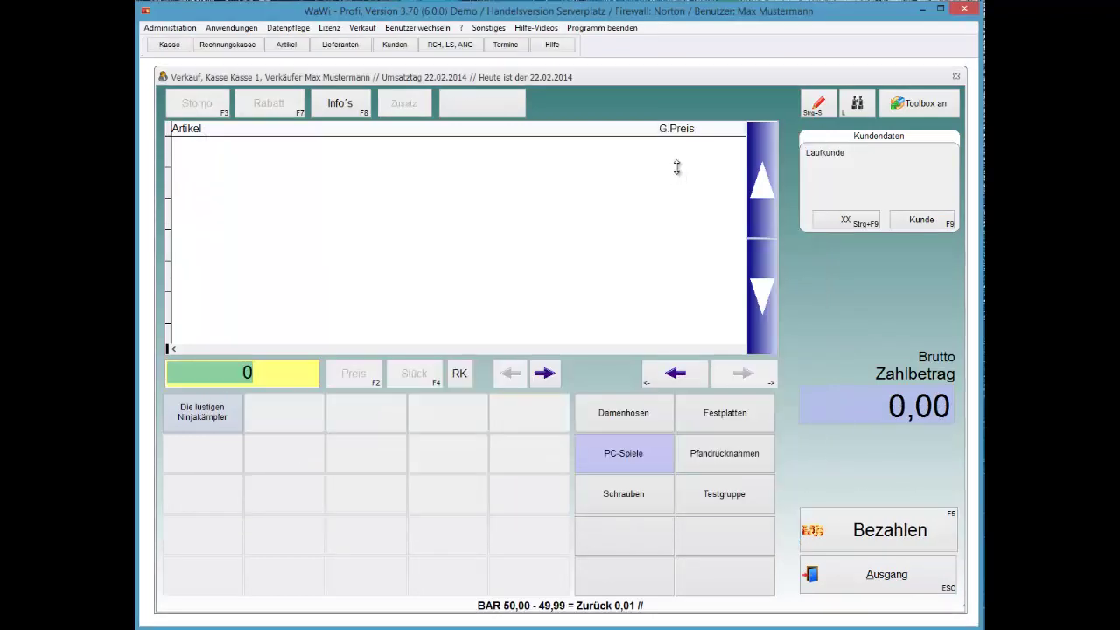
# Step: Exit the till and open the customer records at customer no. 6
pyautogui.press('Return')
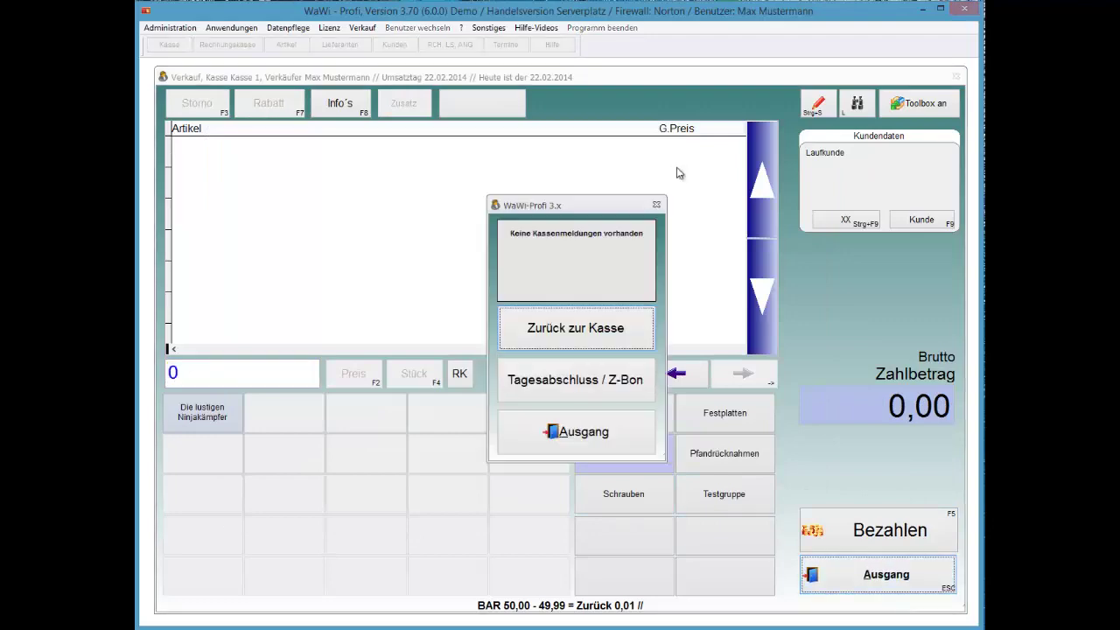
pyautogui.press('Return')
pyautogui.press('Down')
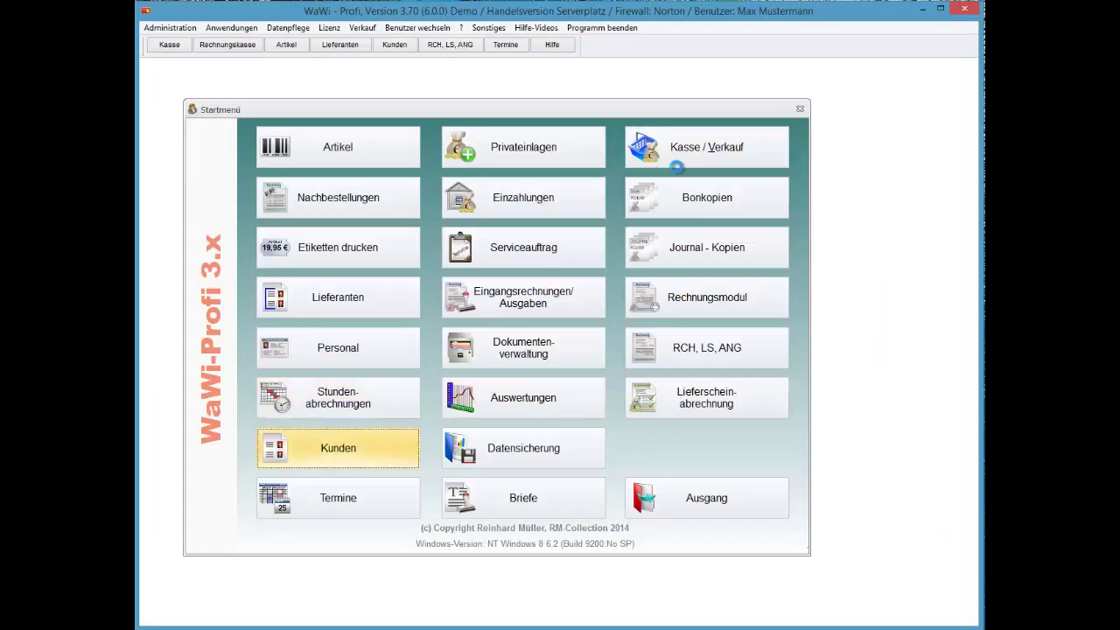
pyautogui.press('Return')
pyautogui.click(677, 166)
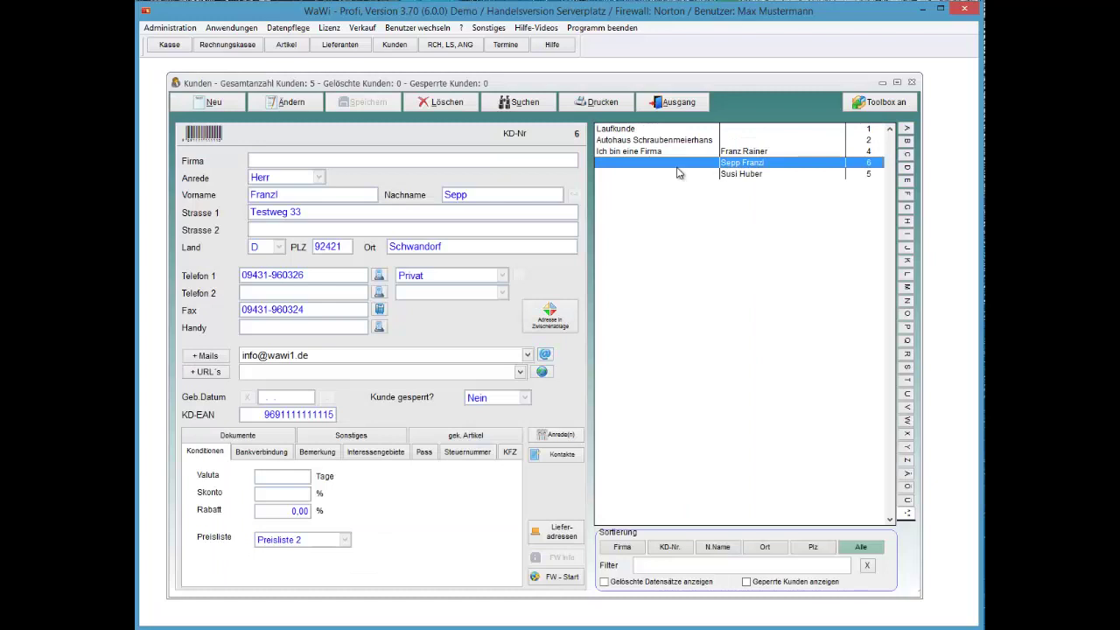
# Step: Delete customer no. 6's record and tick Gelöschte Datensätze anzeigen to list it
pyautogui.hotkey('alt', 'l')
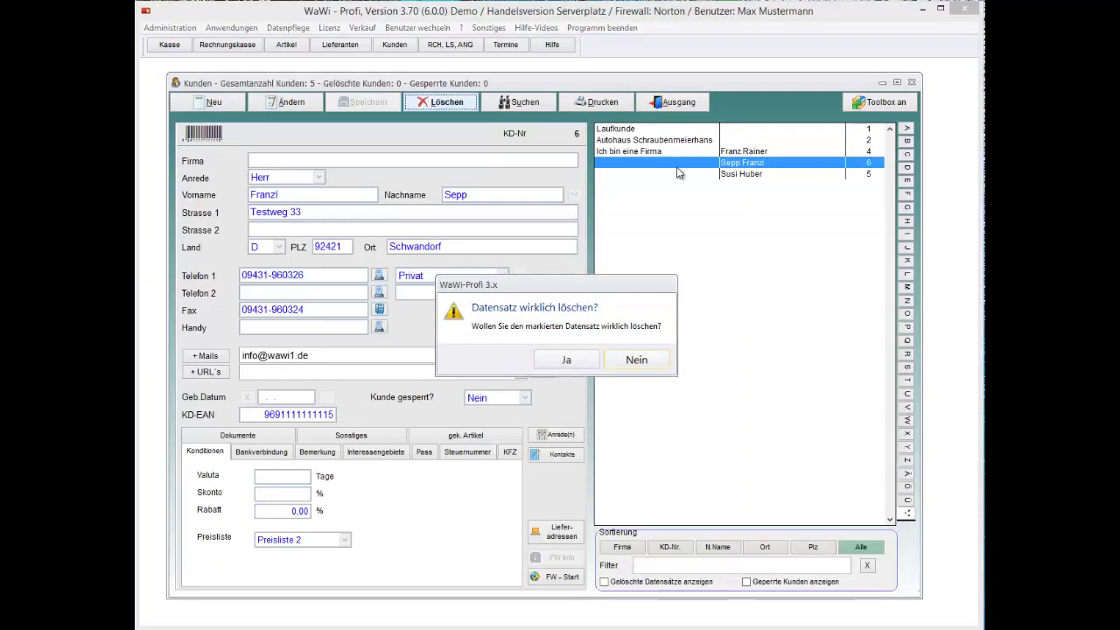
pyautogui.press('j')
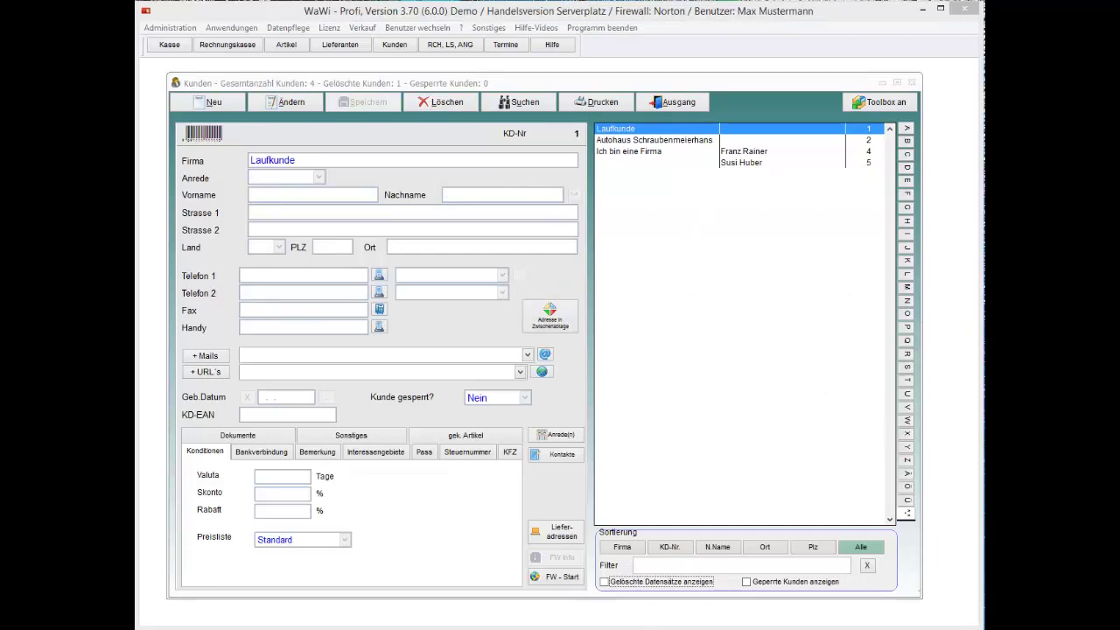
pyautogui.click(620, 583)
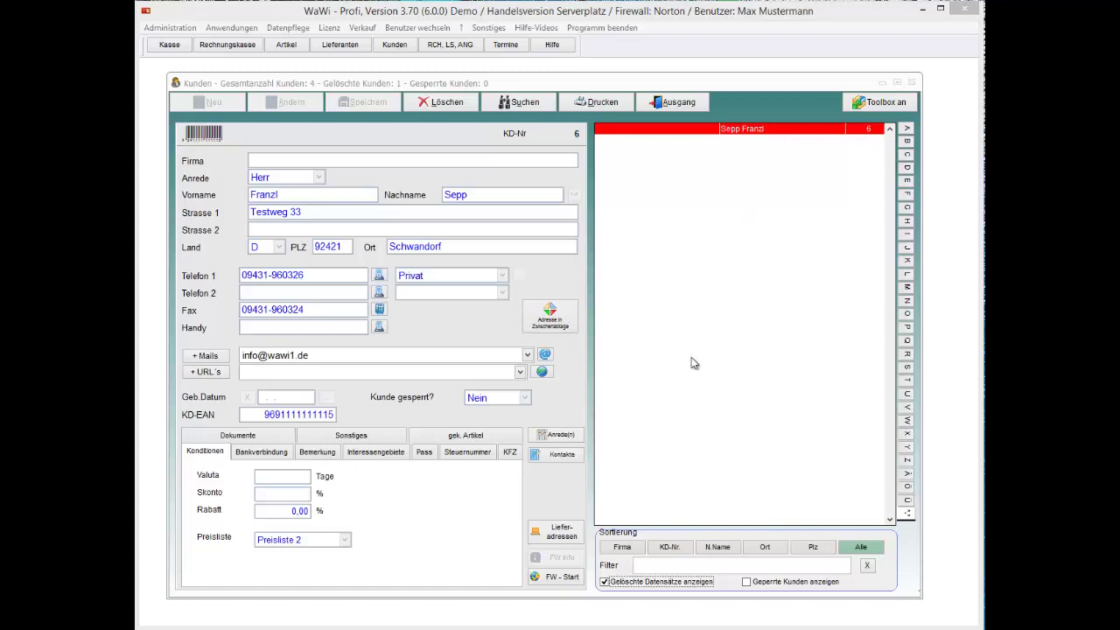
# Step: Show the deleted records and remove the deletion mark from the Schwandorf customer, confirming with Ja
pyautogui.click(624, 583)
pyautogui.click(625, 583)
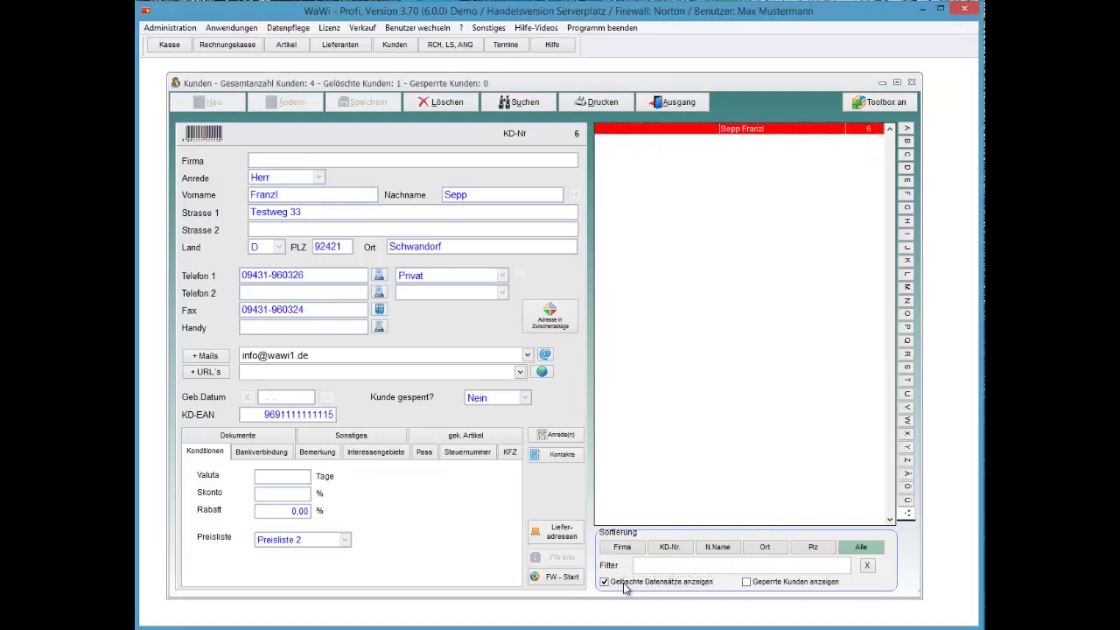
pyautogui.hotkey('alt', 'l')
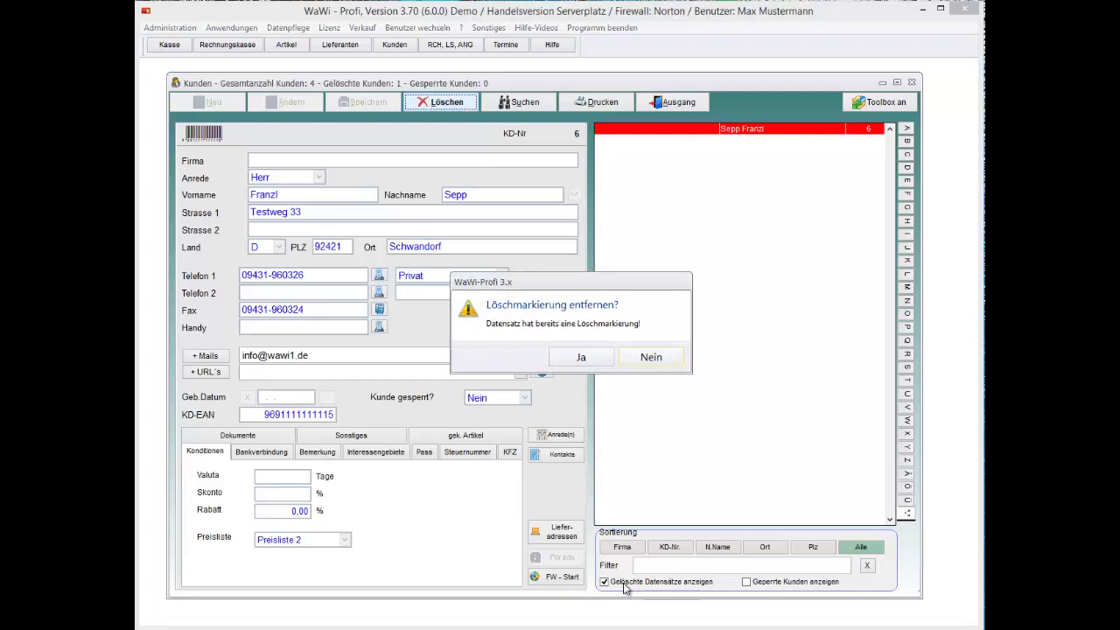
pyautogui.press('j')
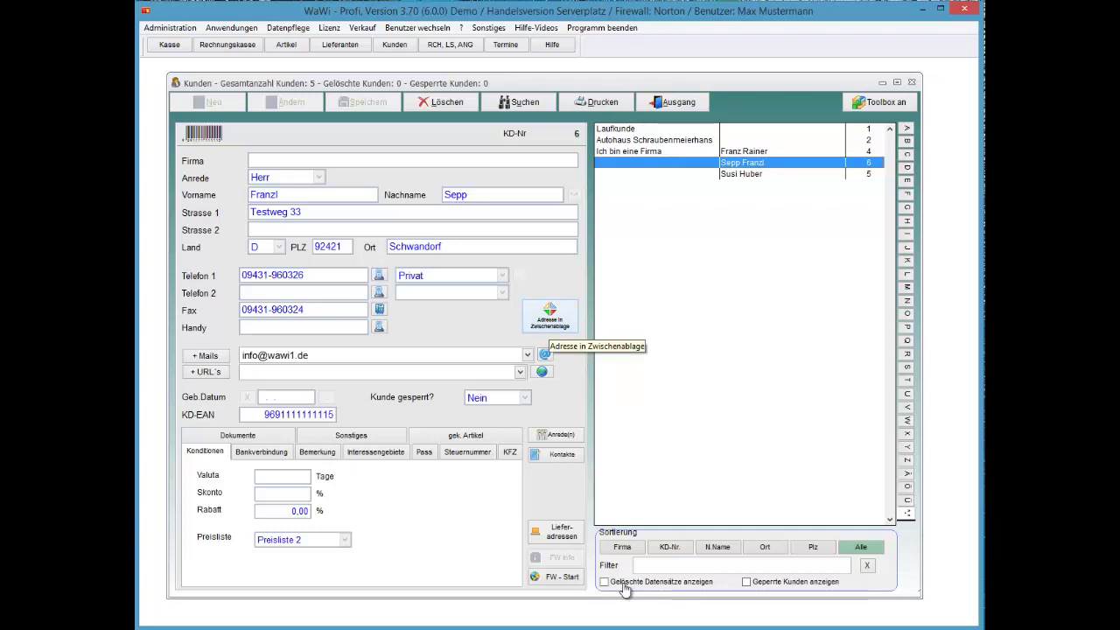
# Step: Select the Schwandorf customer and view its purchased articles, including the 5-metre hose at 49,99
pyautogui.press('Down')
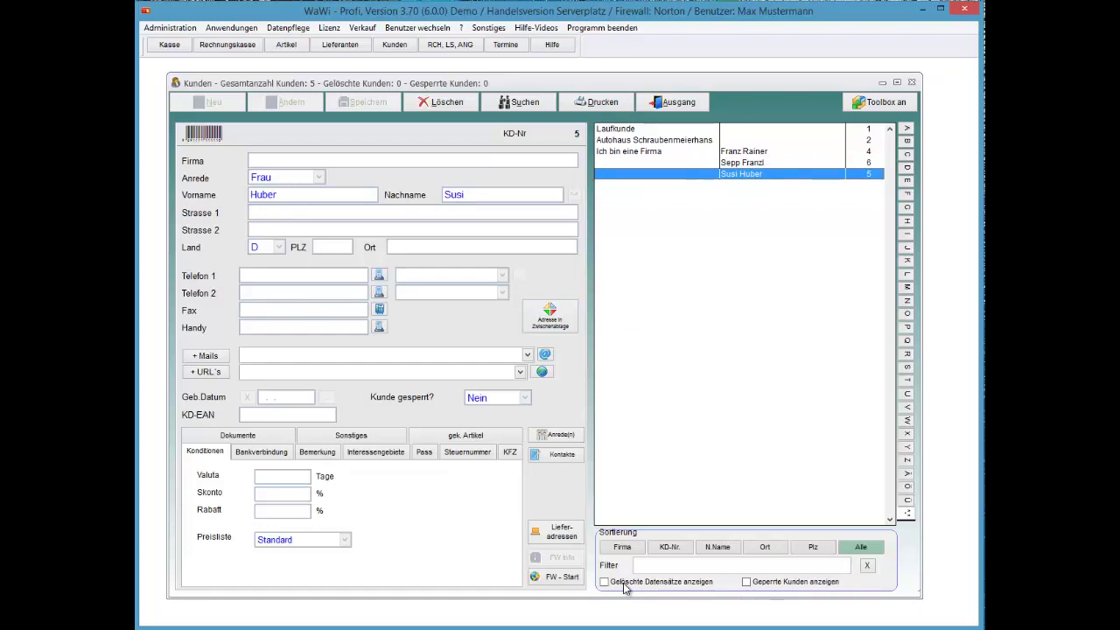
pyautogui.press('Up')
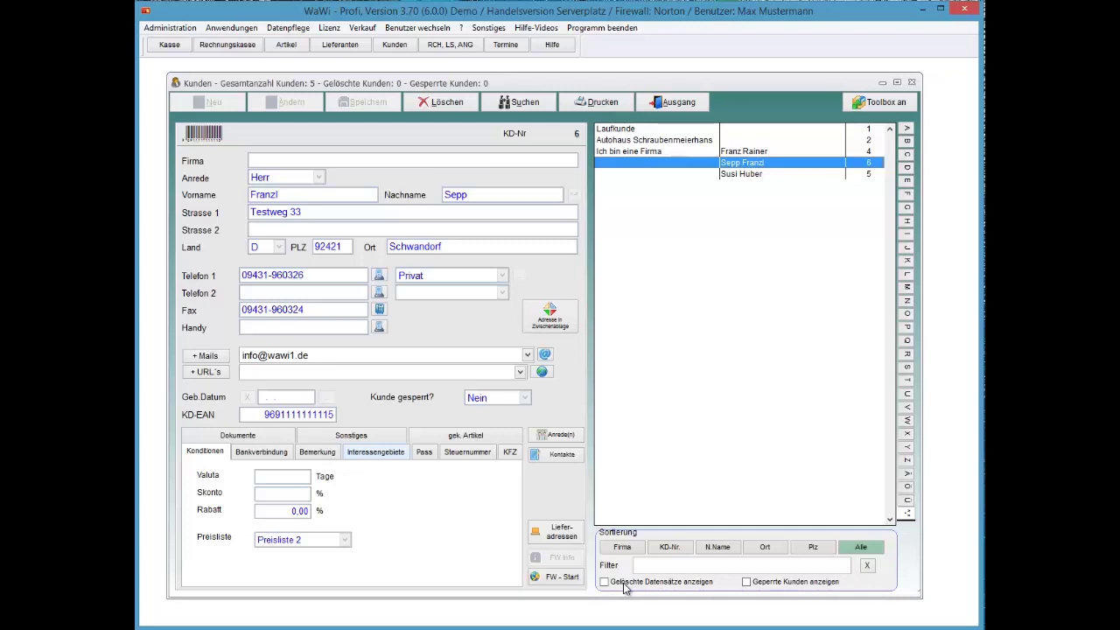
pyautogui.hotkey('ctrl', 'shift', 'Tab')
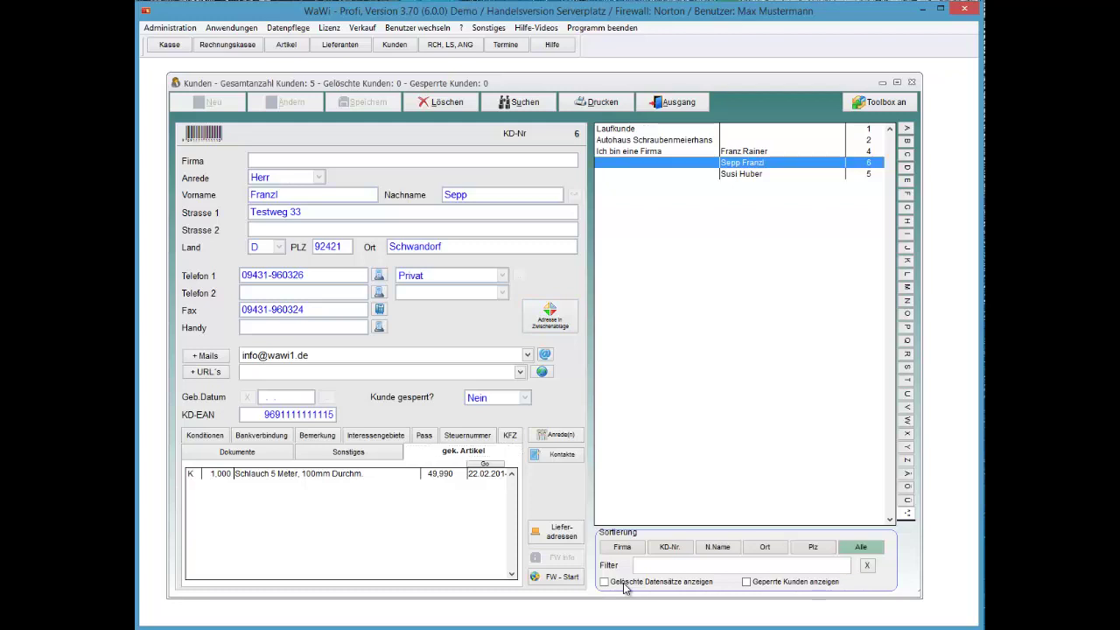
pyautogui.press('Tab')
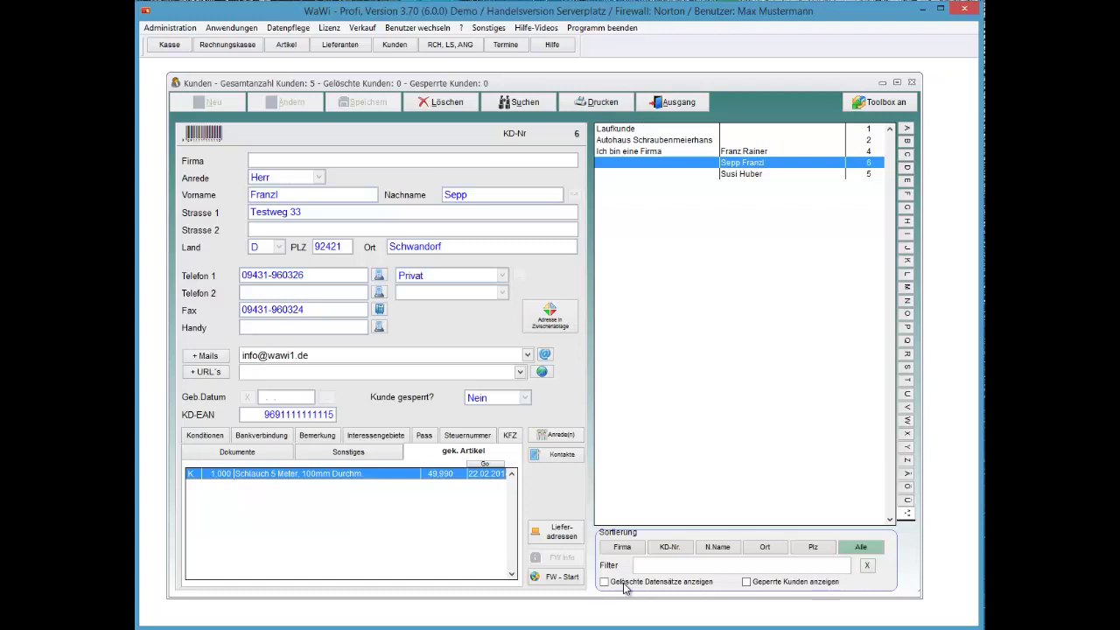
pyautogui.press('Down')
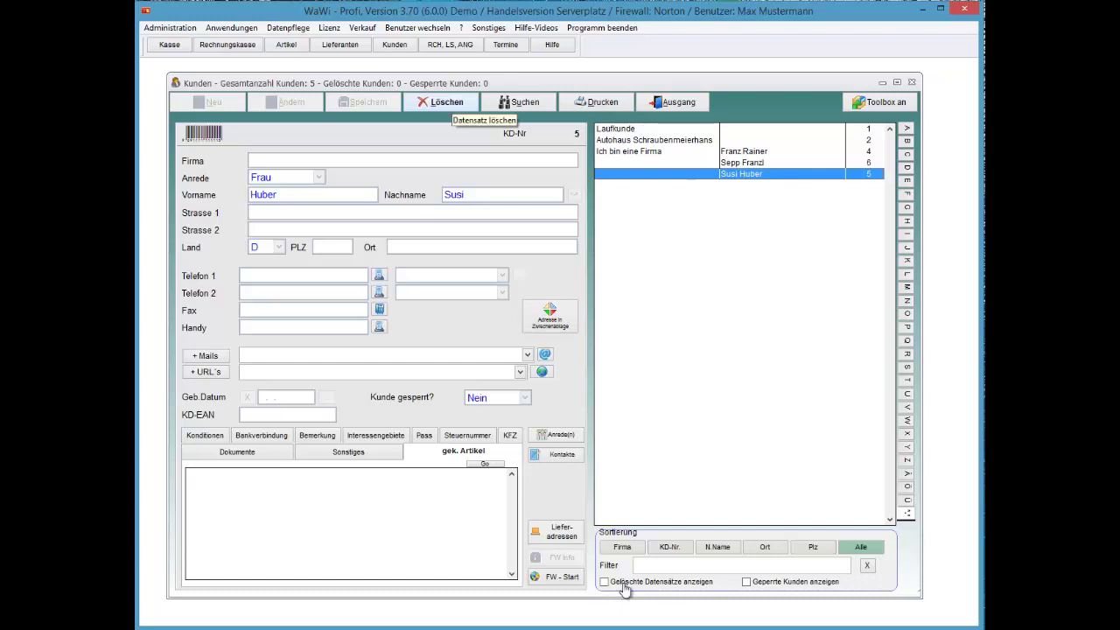
# Step: Delete the last customer's record, then show deleted records and remove its deletion mark again
pyautogui.hotkey('alt', 'l')
pyautogui.press('Return')
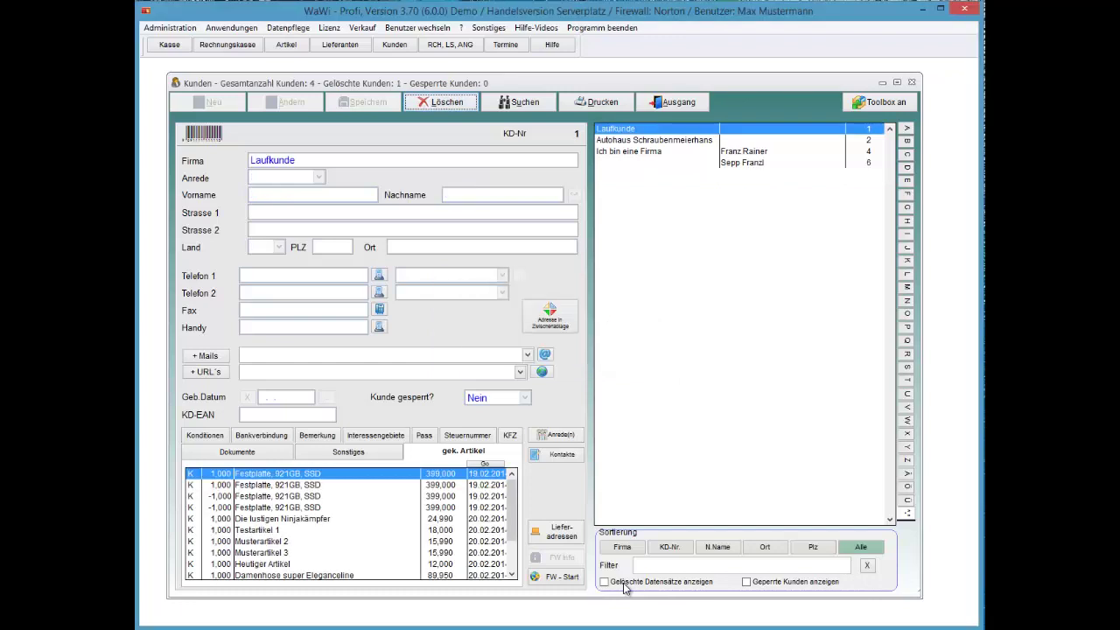
pyautogui.click(625, 585)
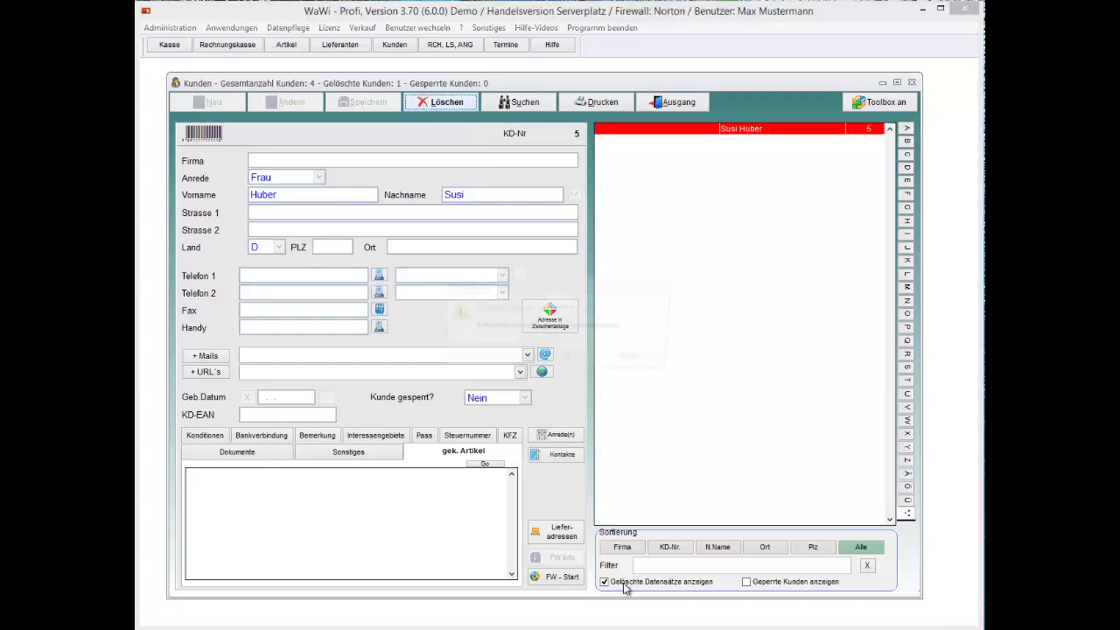
pyautogui.click(441, 101)
pyautogui.press('Return')
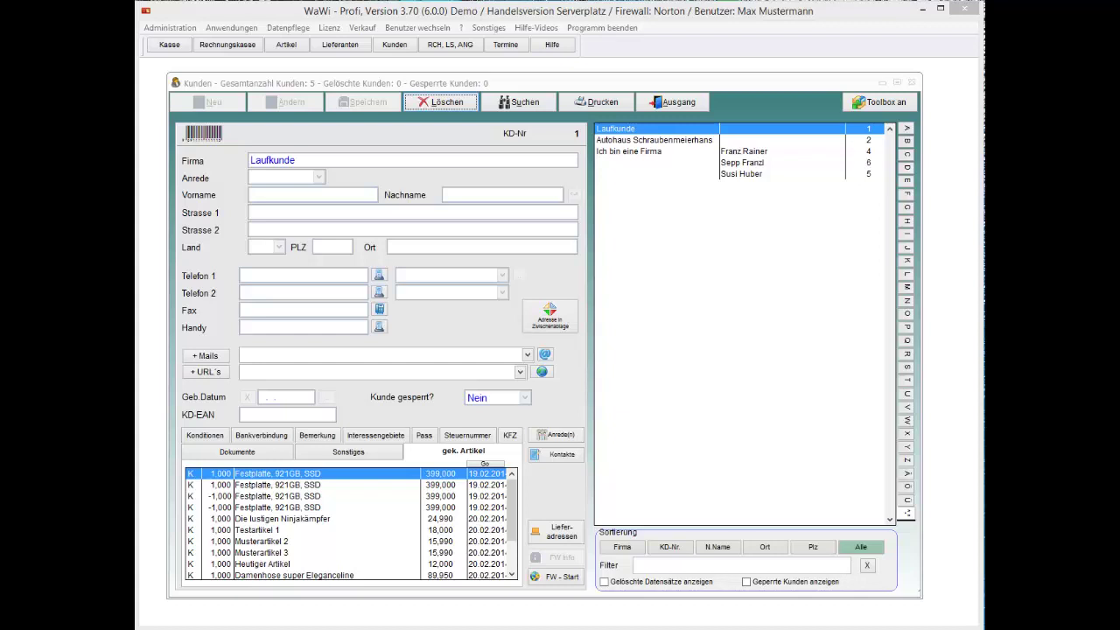
pyautogui.click(755, 162)
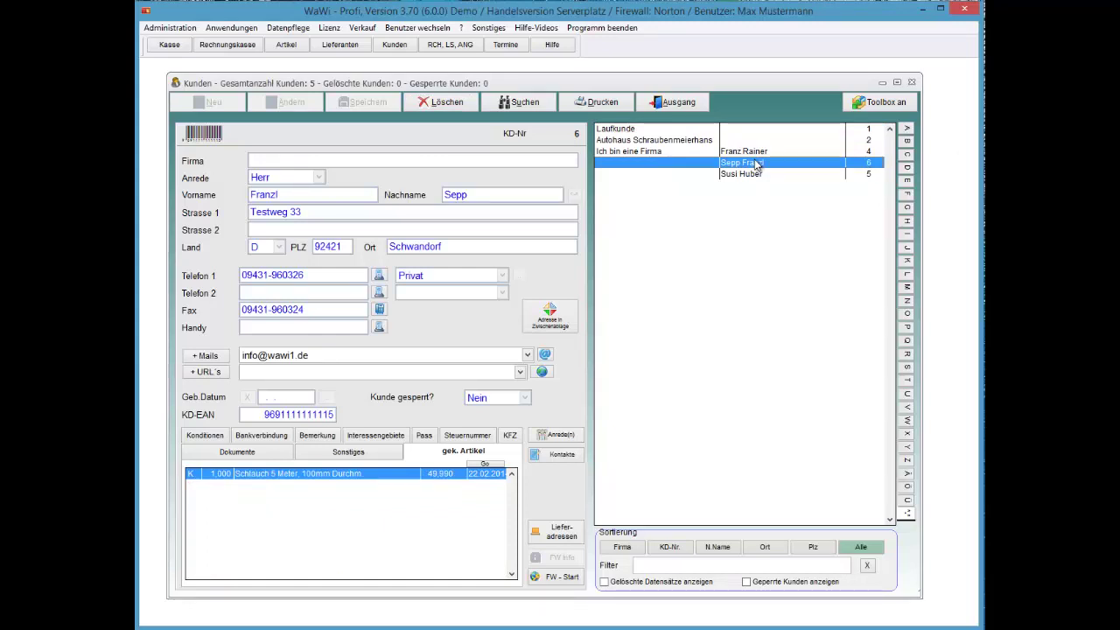
# Step: Open the context menu on the Schwandorf customer's row in the list
pyautogui.rightClick(756, 165)
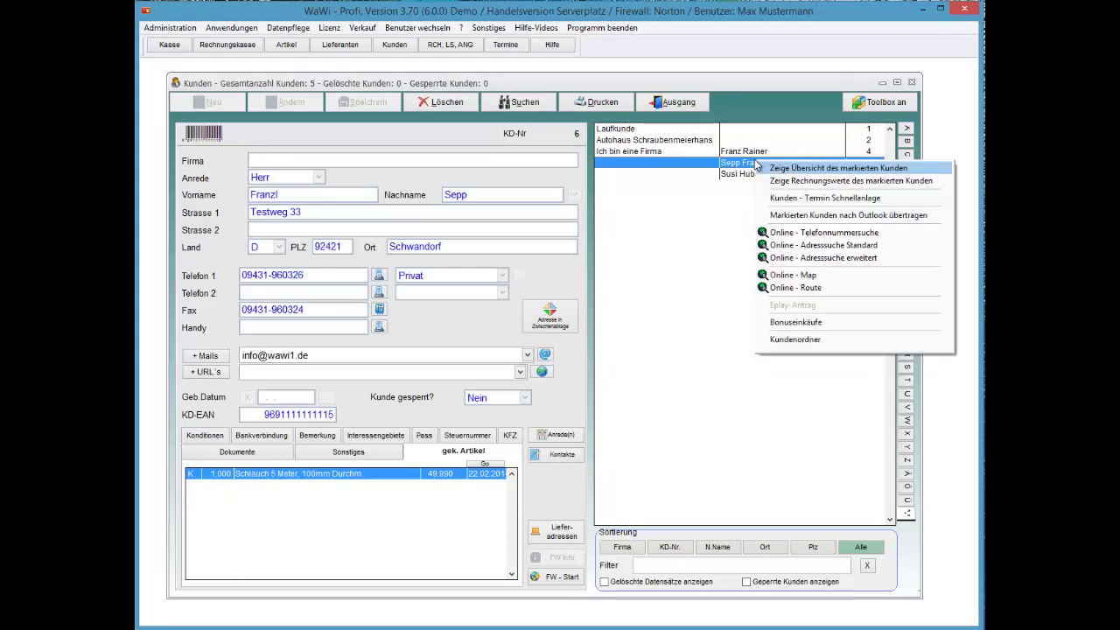